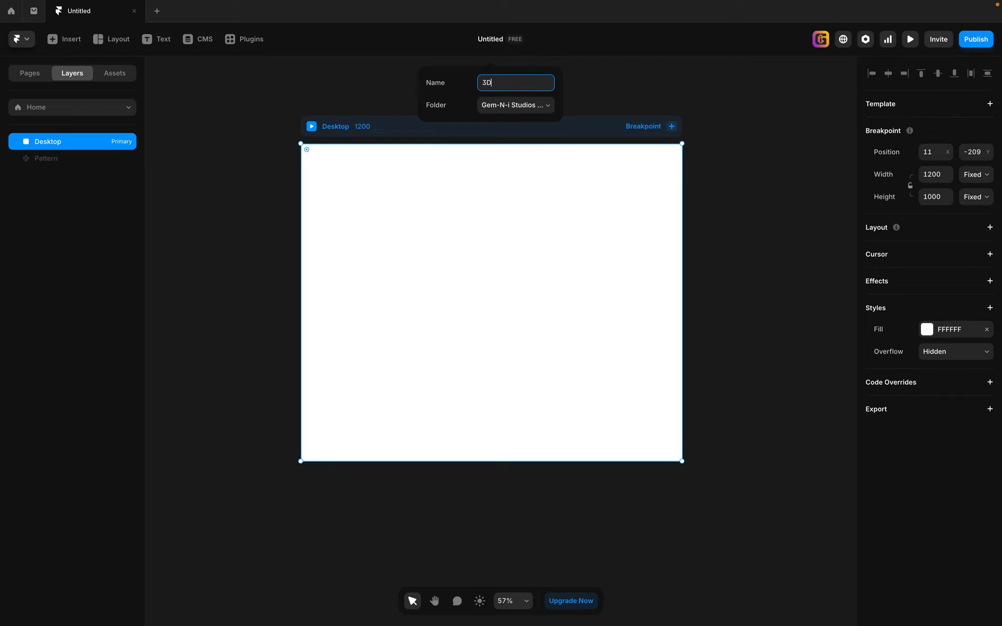
- Rename the project as 3D Card
type("Card")
left_click(749, 100)
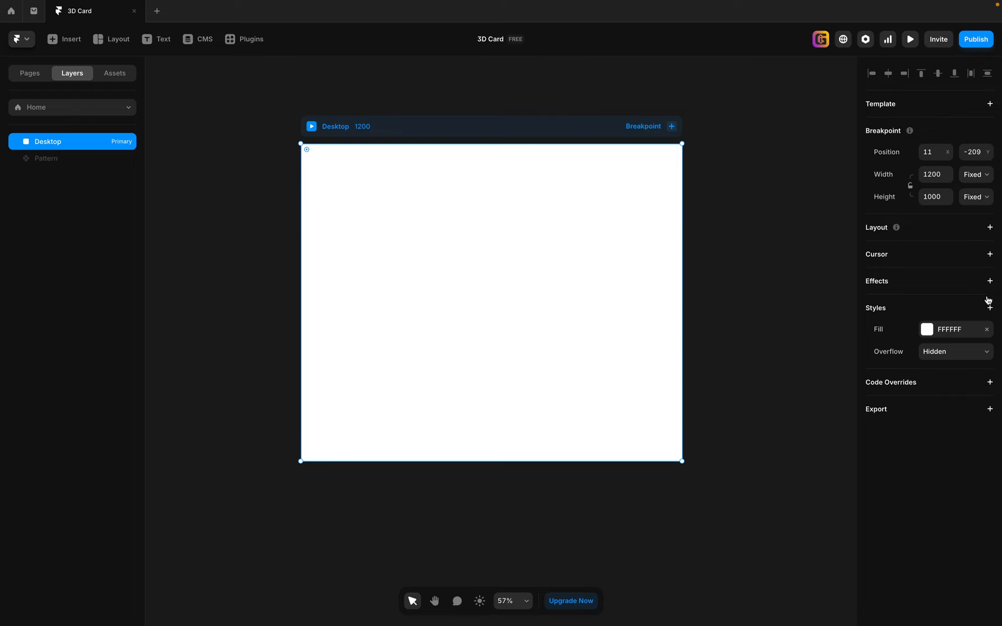
- Add a stack layout to the Desktop breakpoint and draw a square frame of about 531 by 531 px inside it
left_click(990, 230)
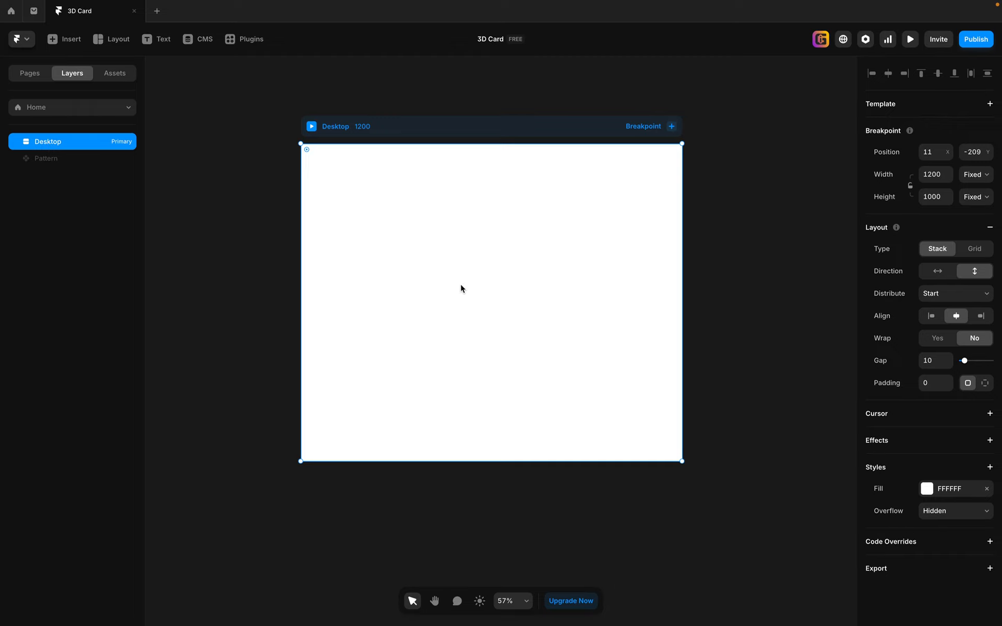
key("f")
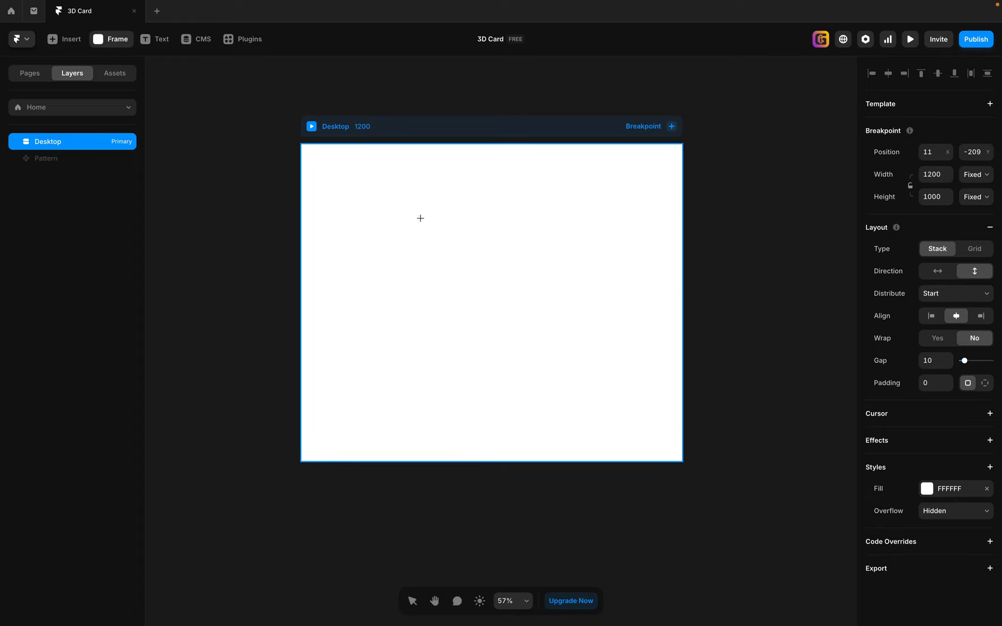
left_click_drag(420, 218, 675, 388)
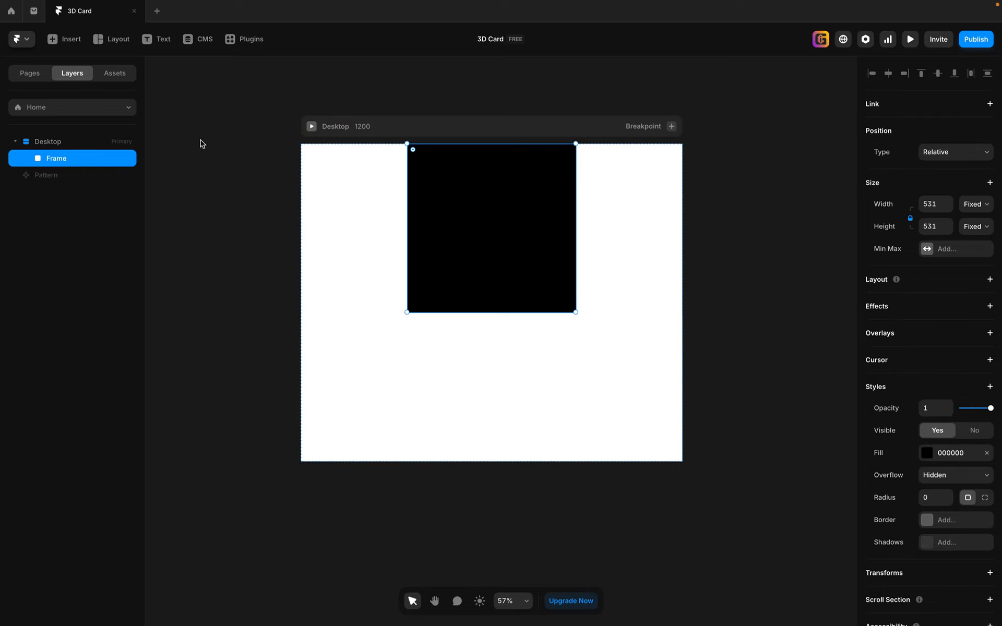
- Set the distribution of the Desktop breakpoint's stack layout to Center
left_click(76, 142)
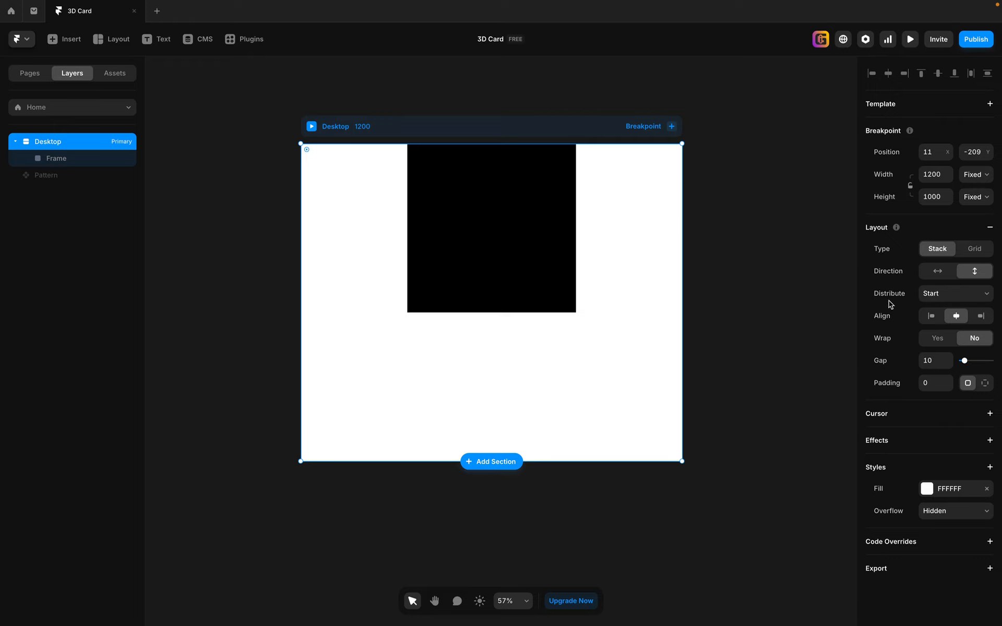
left_click(956, 295)
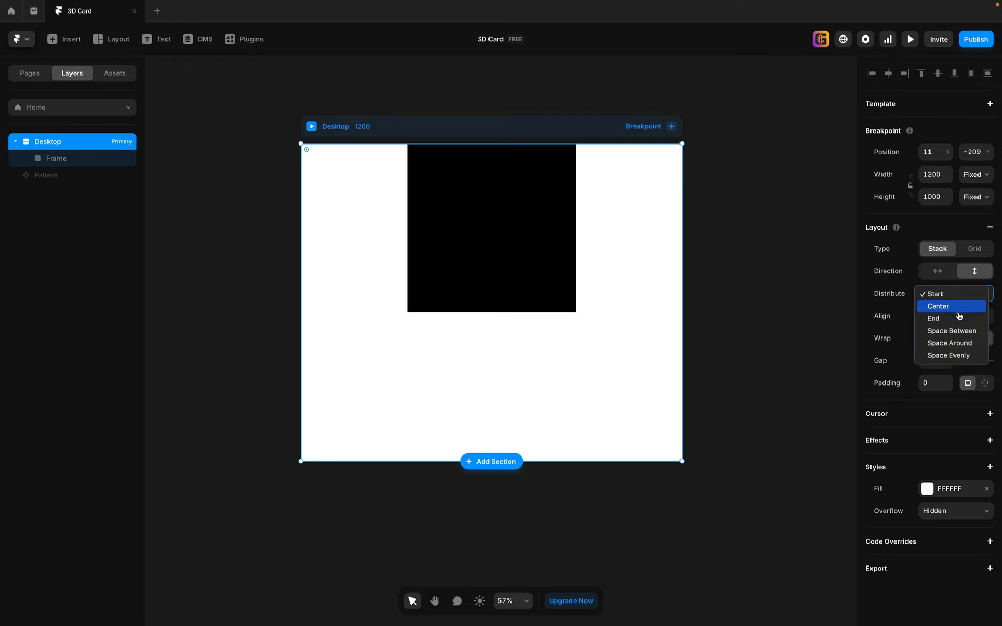
left_click(957, 307)
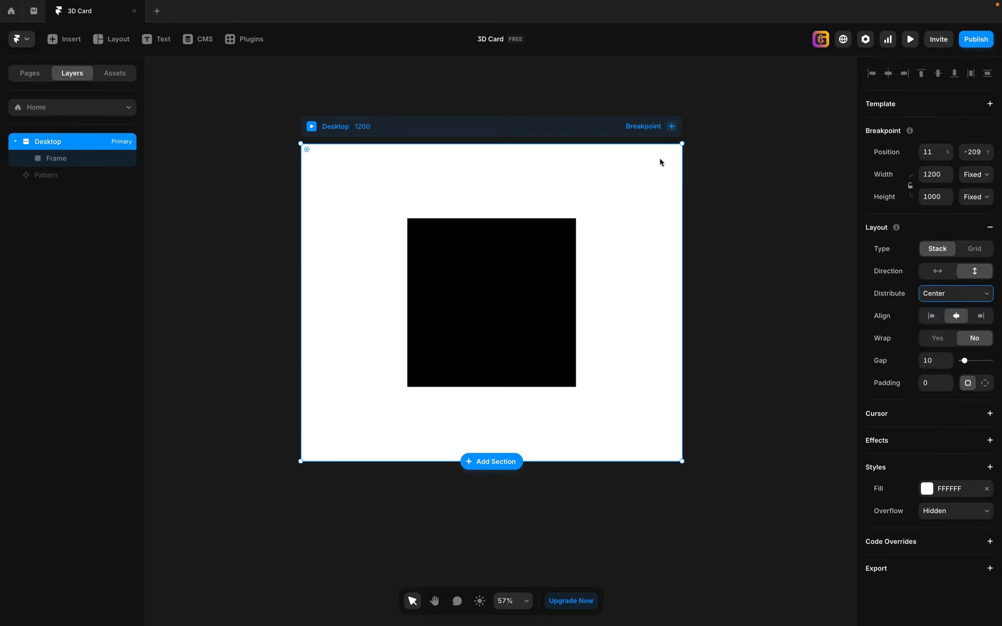
- Resize the square frame to 600 px wide with its proportions locked
left_click(58, 156)
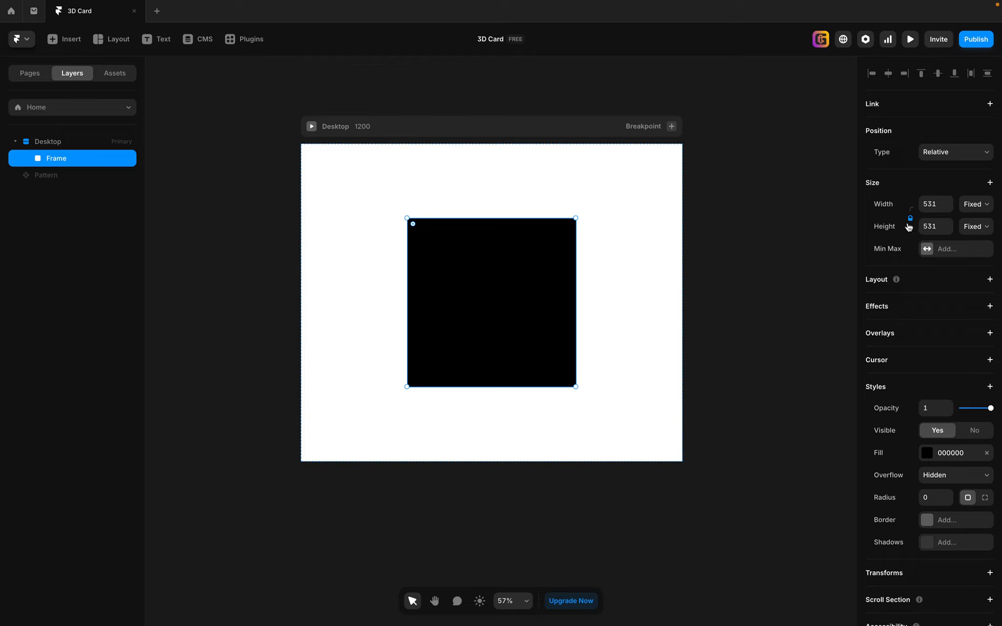
left_click(939, 209)
type("600")
key("Return")
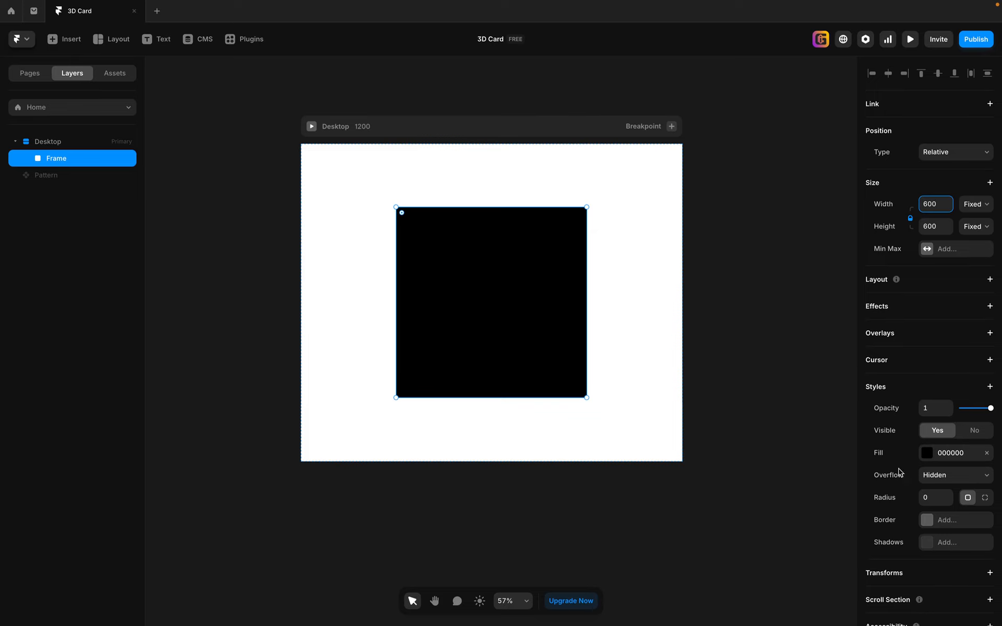
- Change the 600 px square frame's fill to green 04CF15
left_click(933, 454)
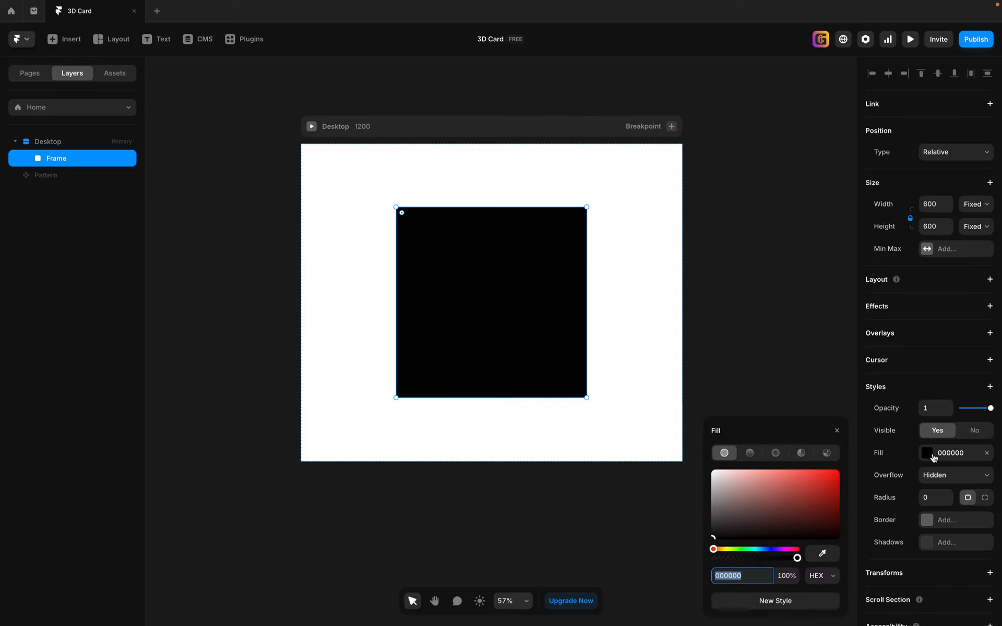
left_click(742, 549)
mouse_move(793, 516)
left_mouse_down()
mouse_move(832, 475)
mouse_move(836, 483)
left_mouse_up()
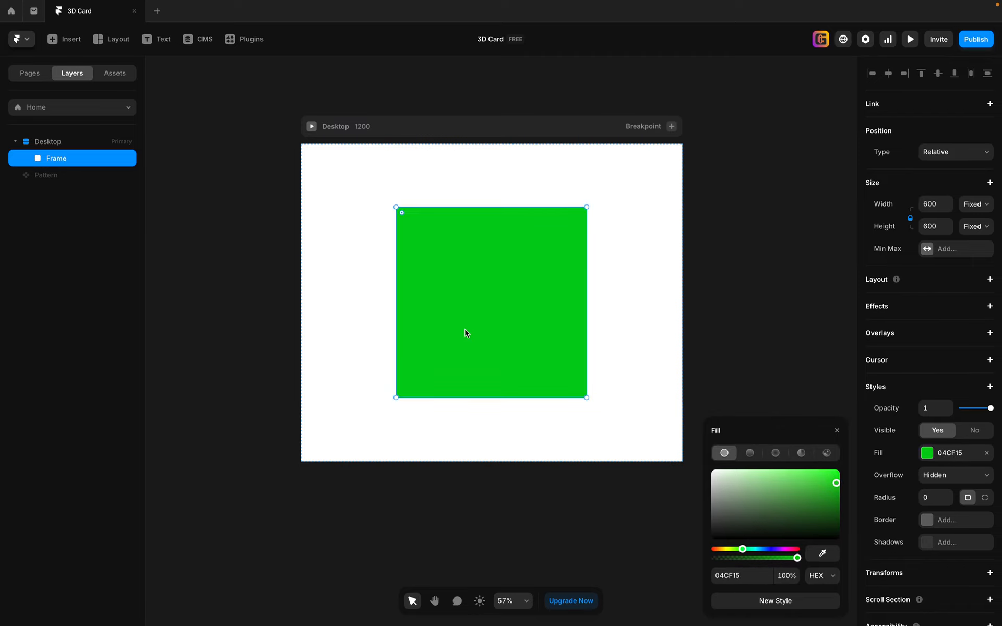
- Draw a frame of about 311 by 280 px inside the green square and fill it with red E30505
key("f")
left_click_drag(447, 228, 547, 317)
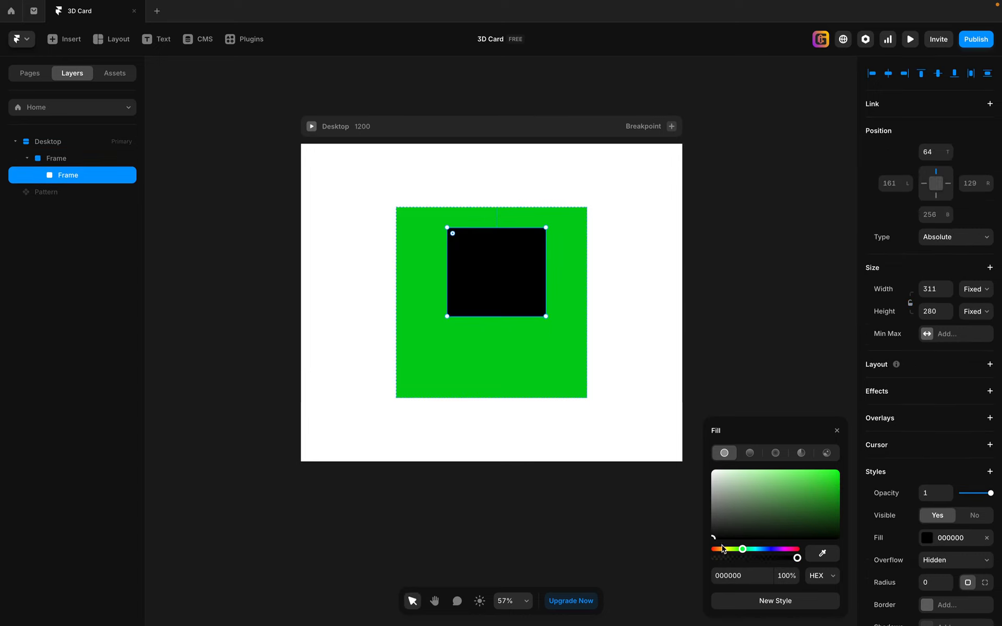
left_click_drag(730, 550, 712, 550)
left_click(766, 511)
left_click(837, 477)
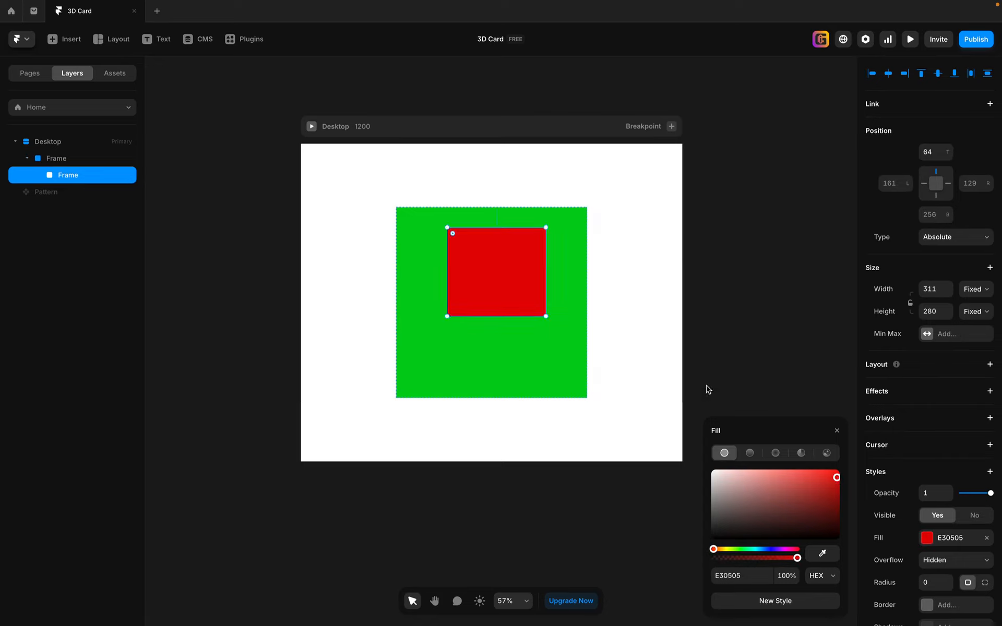
- Centre the red frame horizontally in the green square and place a duplicate below it, 20 px from the square's bottom edge
left_click_drag(486, 259, 482, 258)
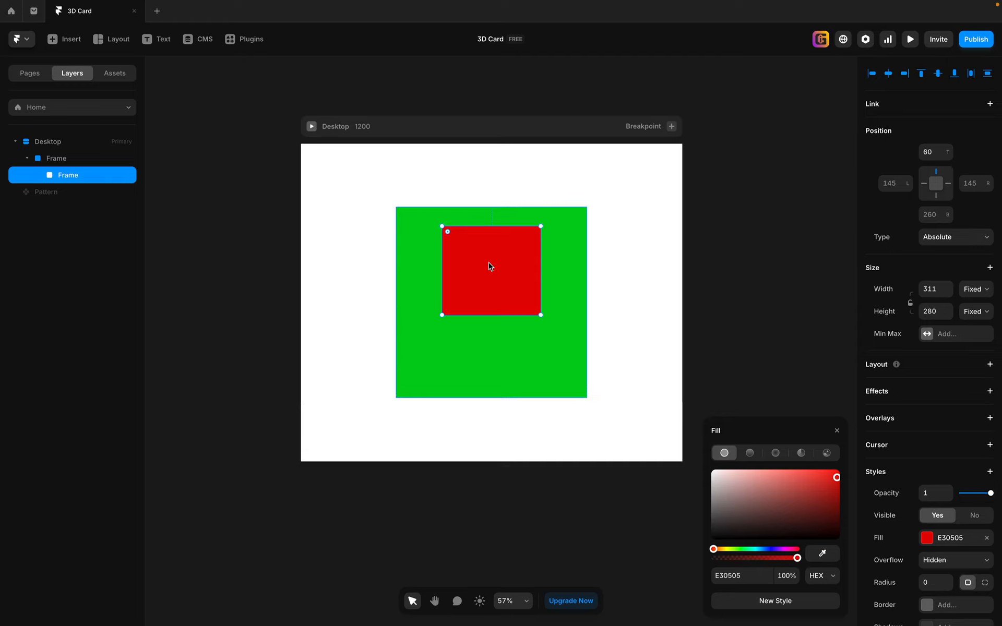
key("ctrl+d")
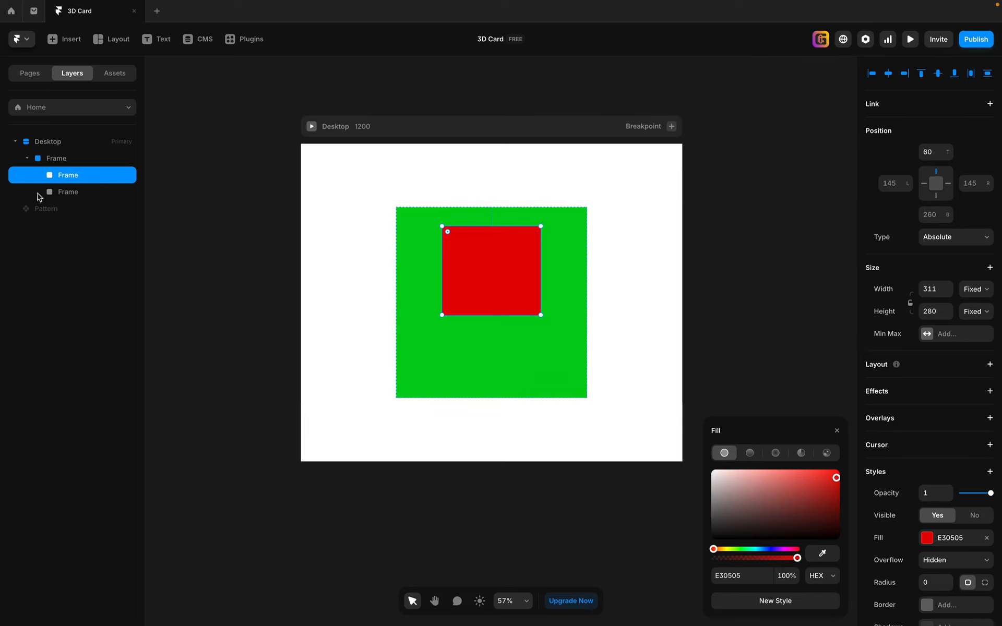
left_click(70, 191)
left_click(73, 176)
left_click_drag(494, 262, 492, 340)
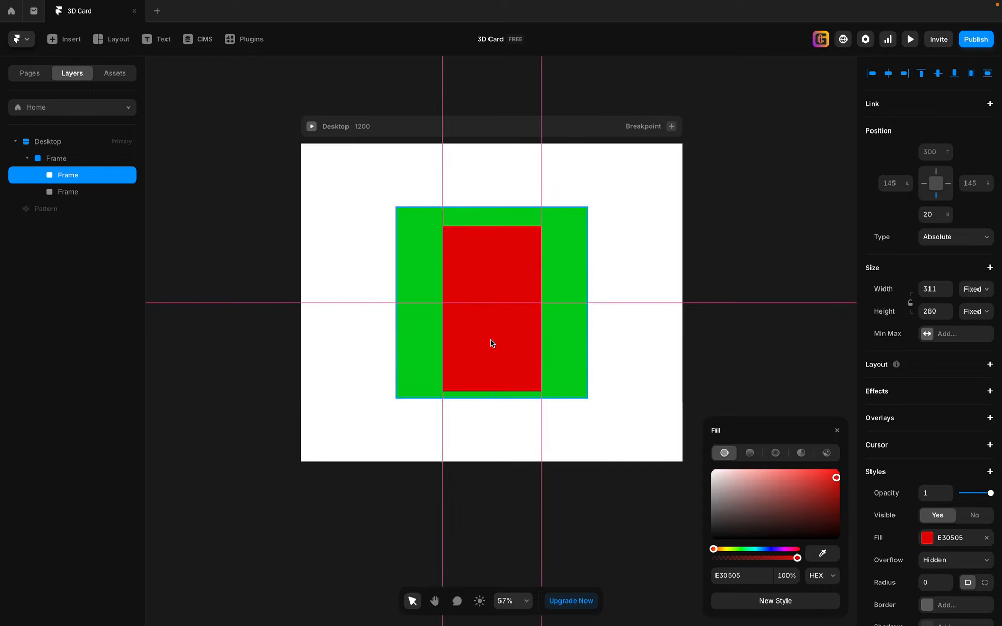
- Move the original red frame up to 9 px from the green square's top edge, clear of the duplicate
left_click(494, 270)
left_click_drag(492, 270, 491, 253)
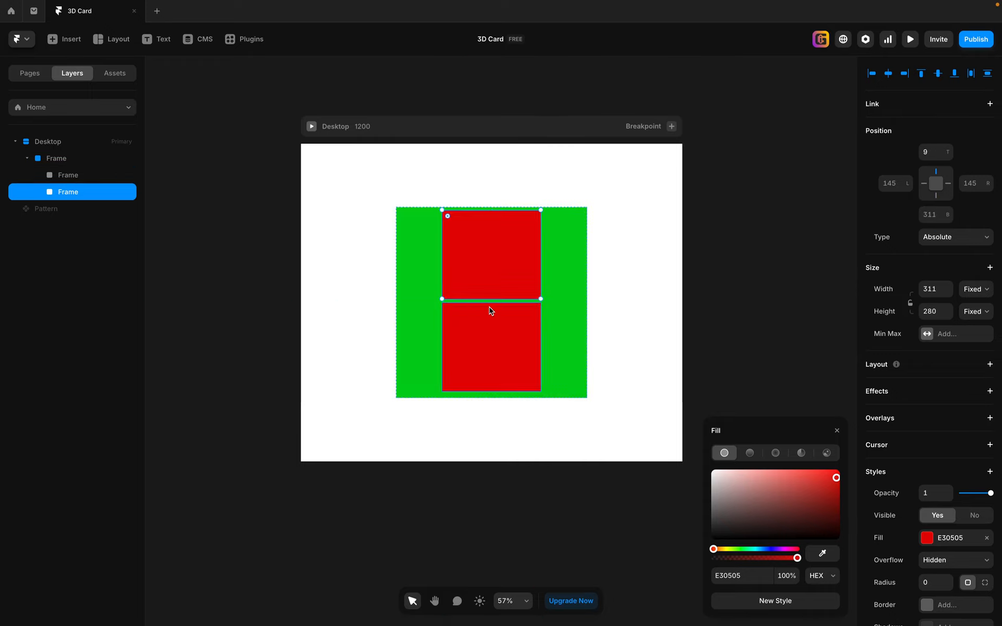
left_click(488, 315)
left_click_drag(488, 314, 488, 309)
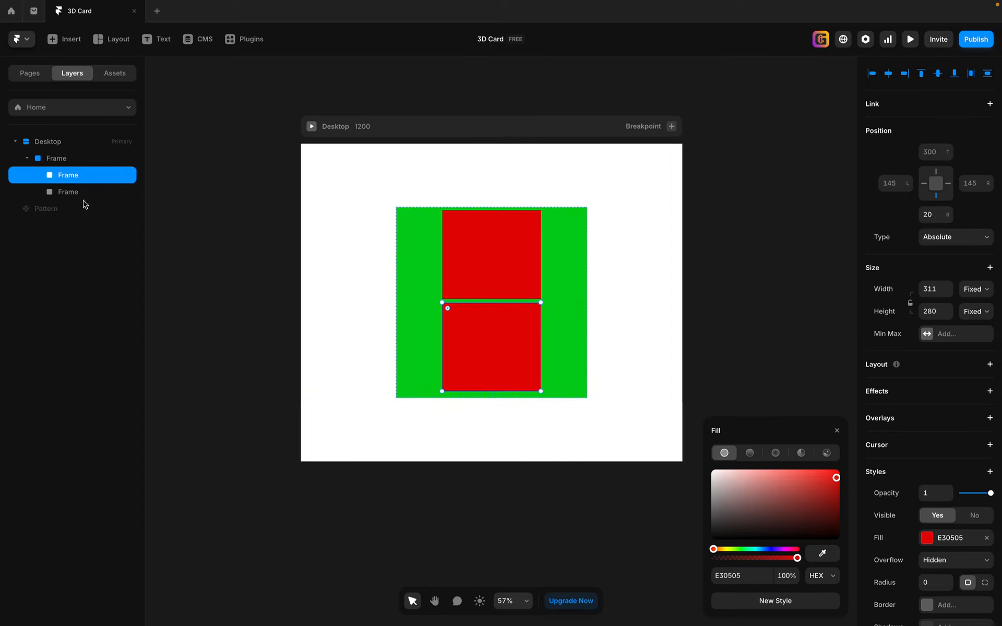
- Change the lower red frame's fill to blue 0962E8
left_click(935, 538)
left_click(927, 538)
left_click(767, 549)
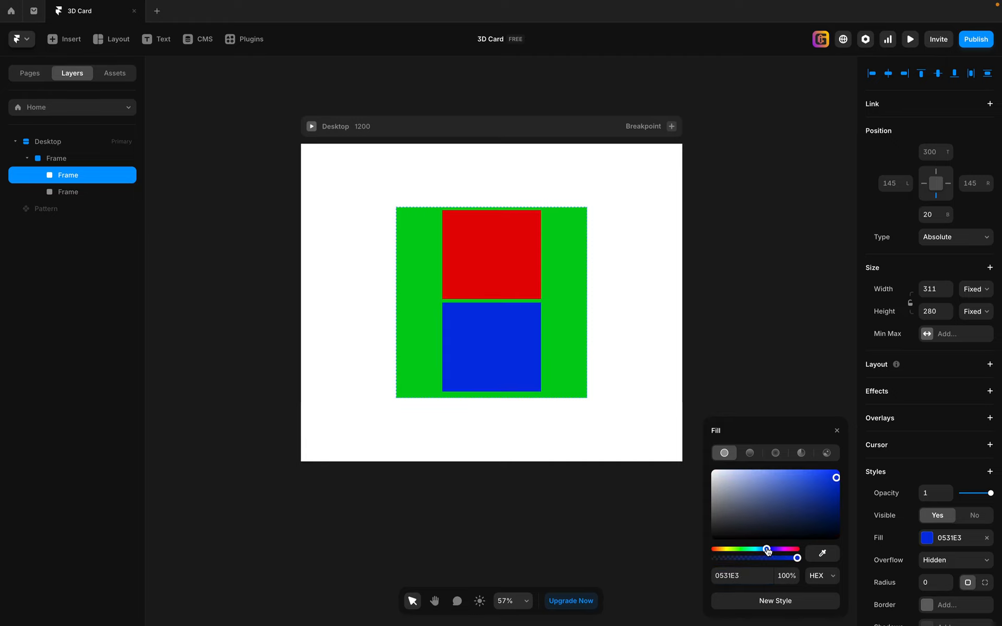
left_click_drag(767, 549, 763, 550)
left_click_drag(828, 505, 834, 476)
left_click_drag(762, 549, 764, 549)
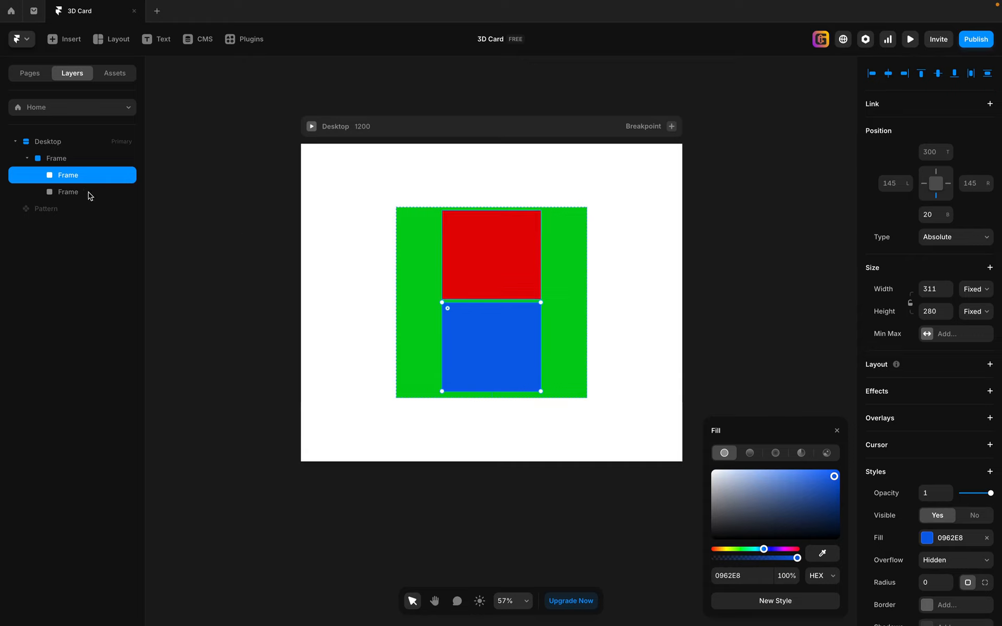
- Rename the green parent frame as Card Faces
left_click(54, 158)
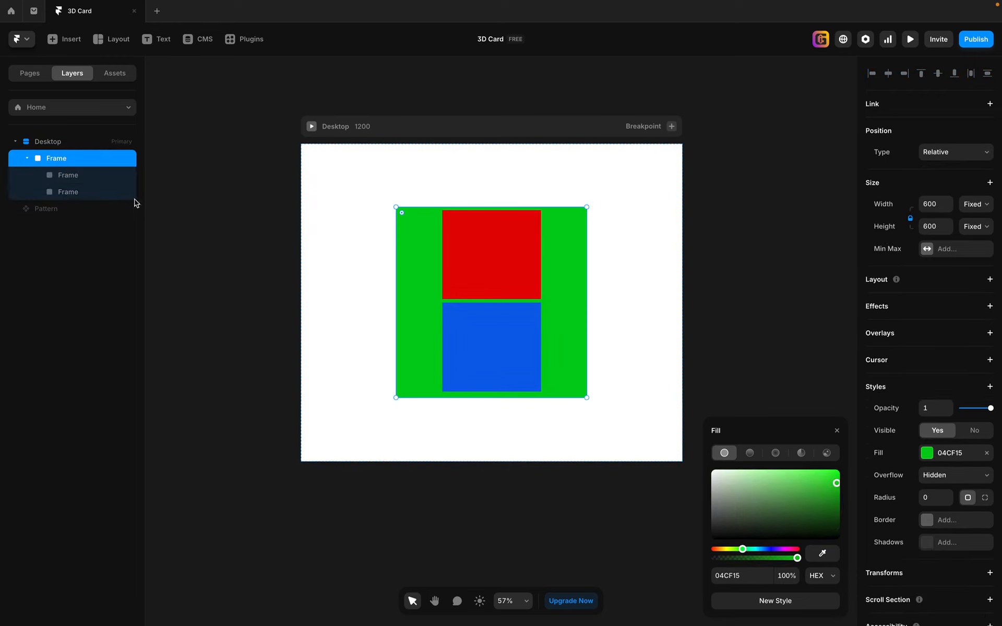
double_click(67, 159)
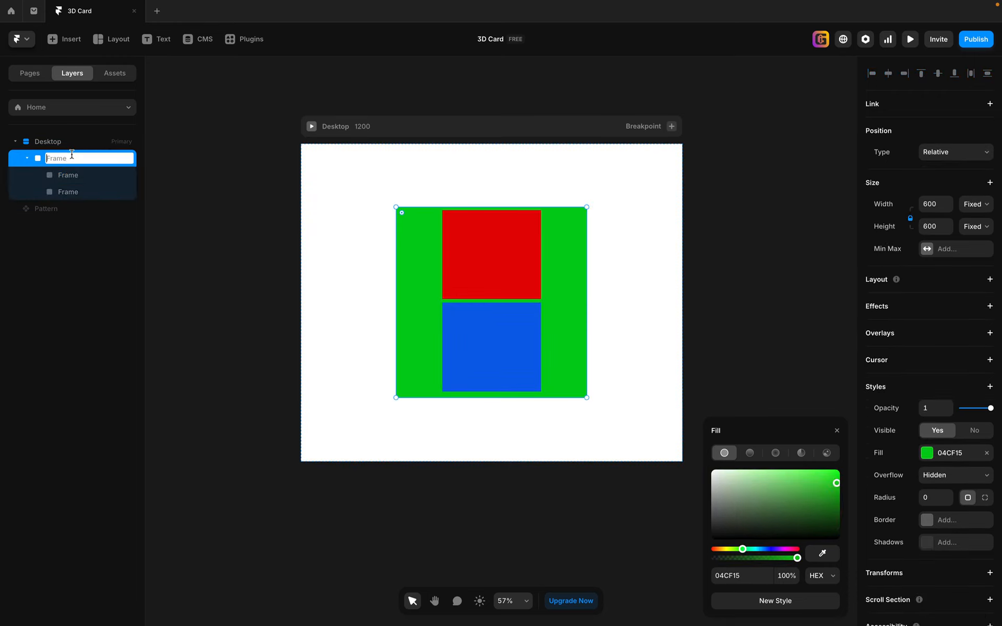
type("Card Faces")
key("Return")
- Place the blue frame below the red one in the layer order and rename the red frame as Front
left_click(69, 175)
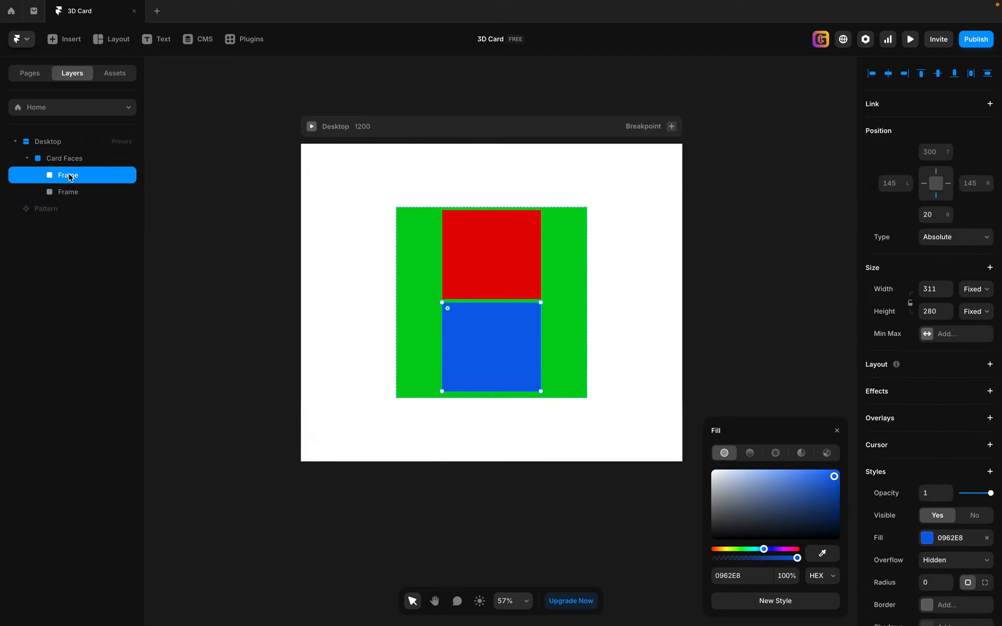
left_click_drag(69, 175, 73, 198)
left_click(74, 176)
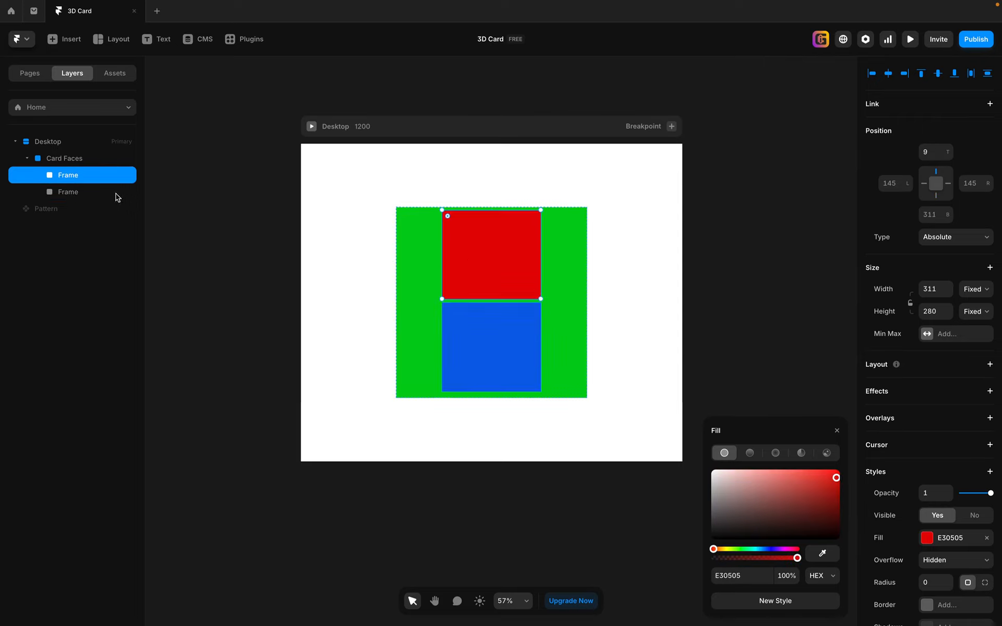
double_click(85, 178)
type("Front")
key("Return")
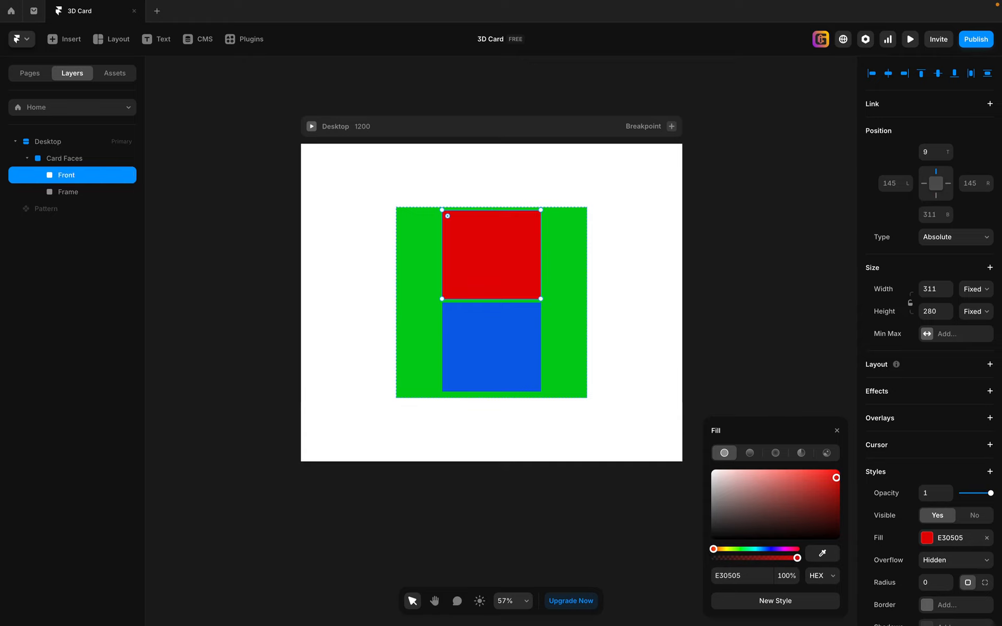
- Rename the blue frame inside Card Faces as Back
left_click(78, 193)
double_click(79, 193)
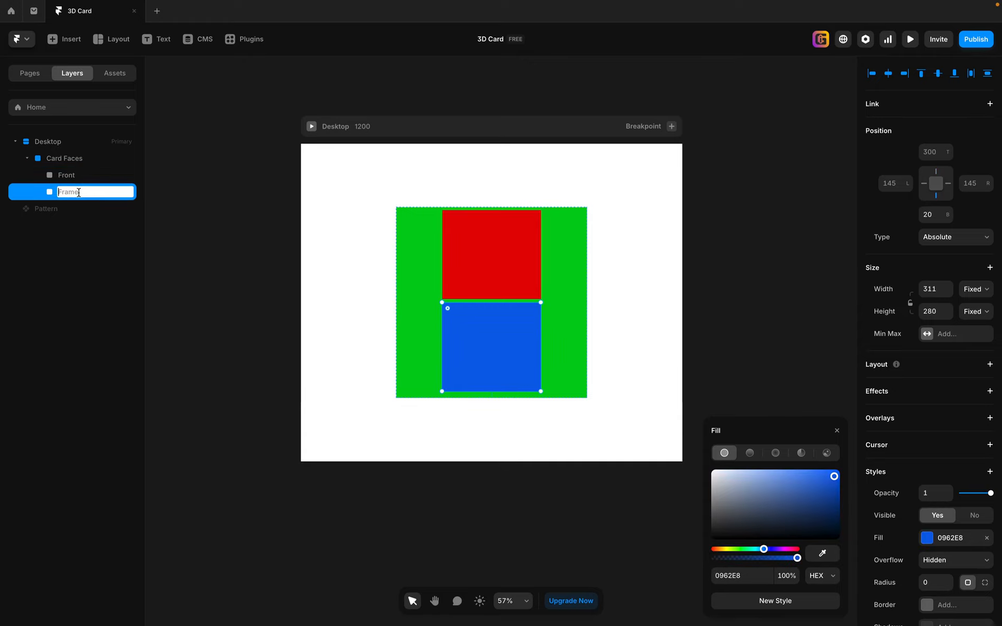
type("Back")
key("Return")
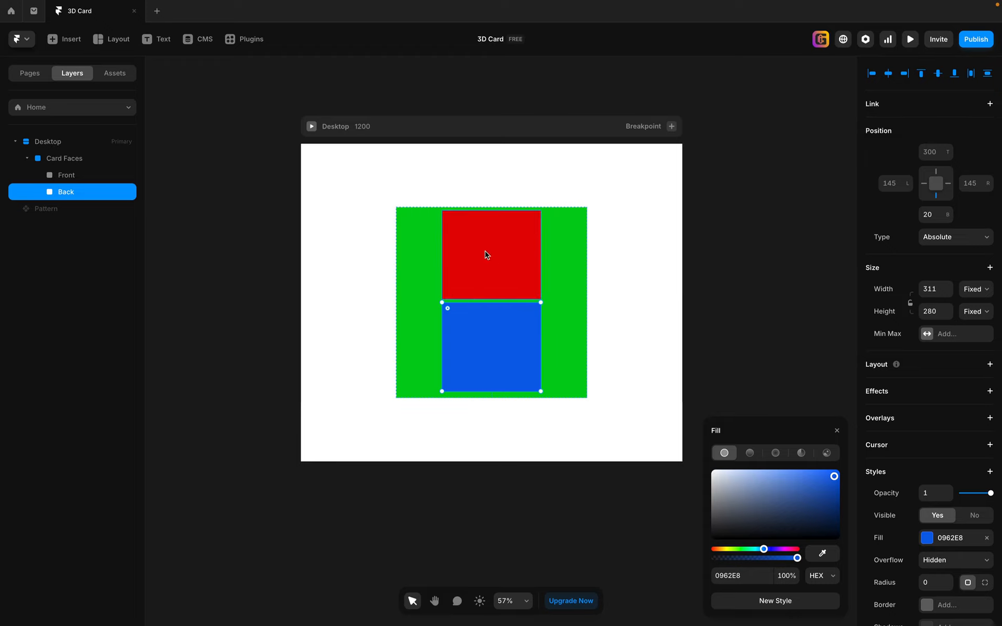
- Wrap the Card Faces frame in a new parent frame
left_click(408, 252)
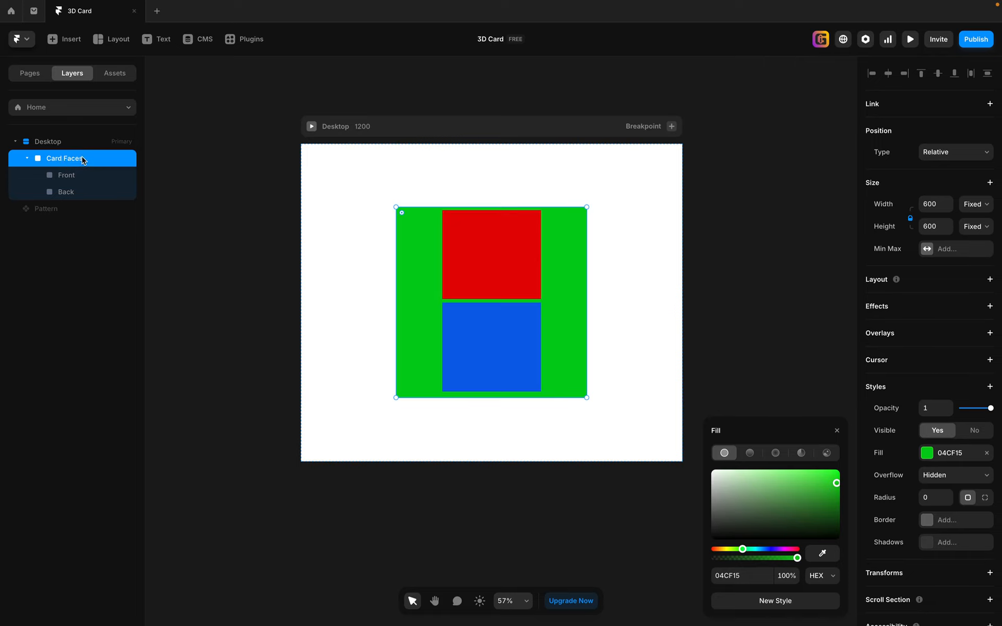
right_click(54, 161)
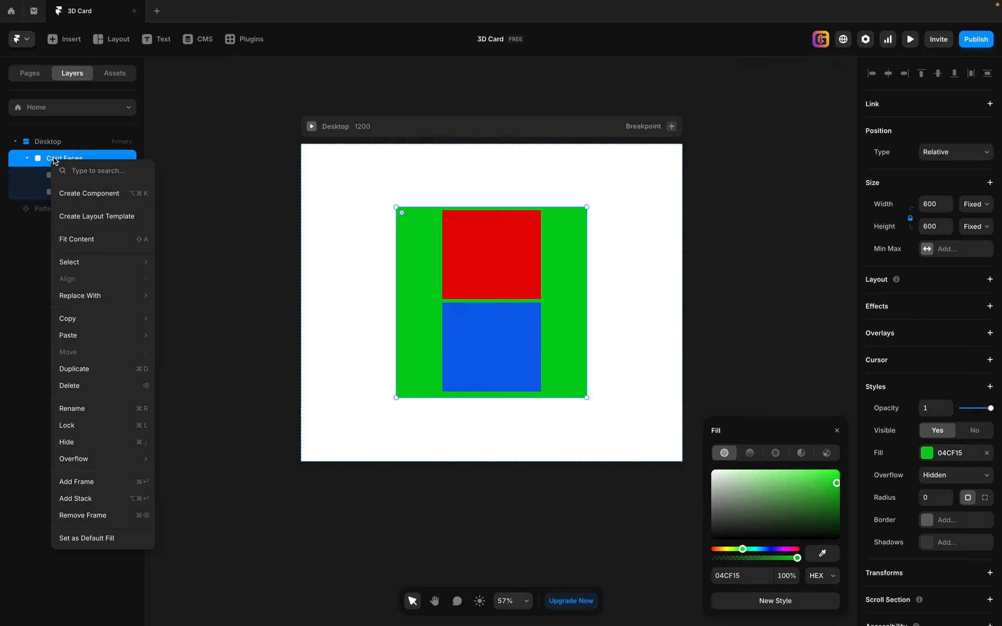
left_click(87, 483)
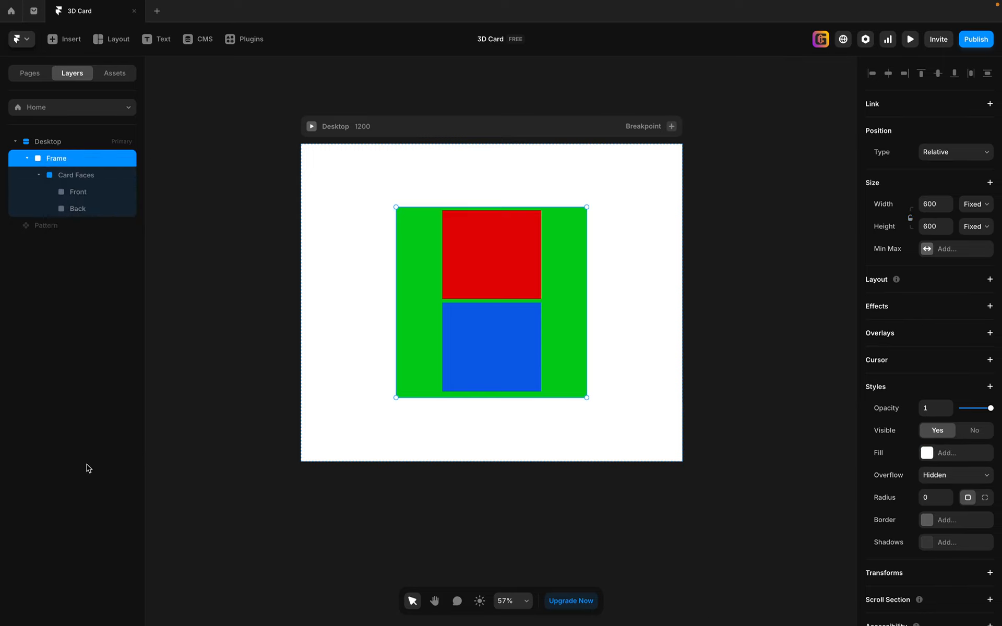
left_click(65, 175)
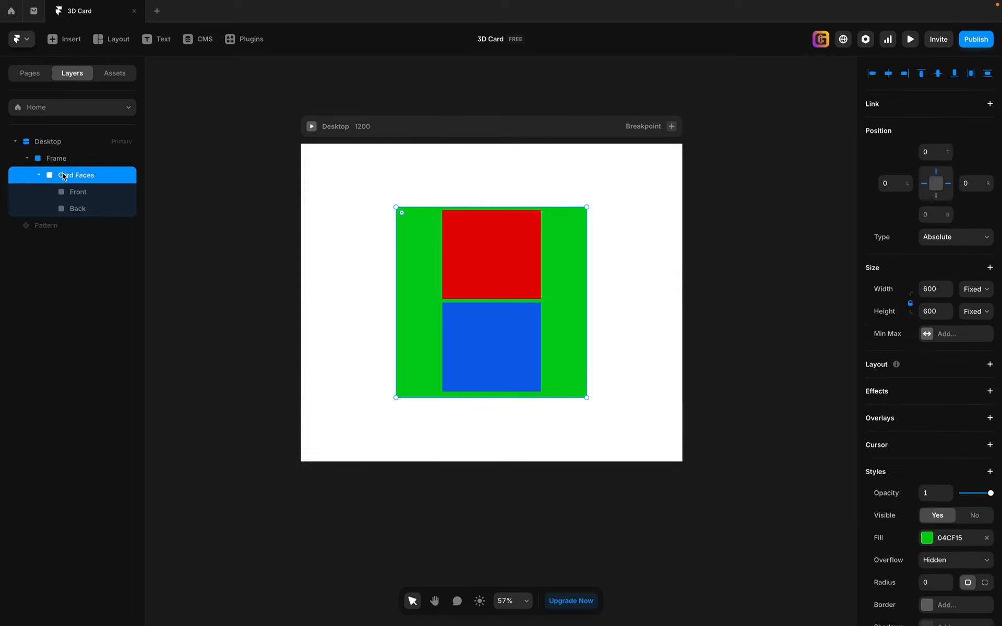
left_click(83, 193)
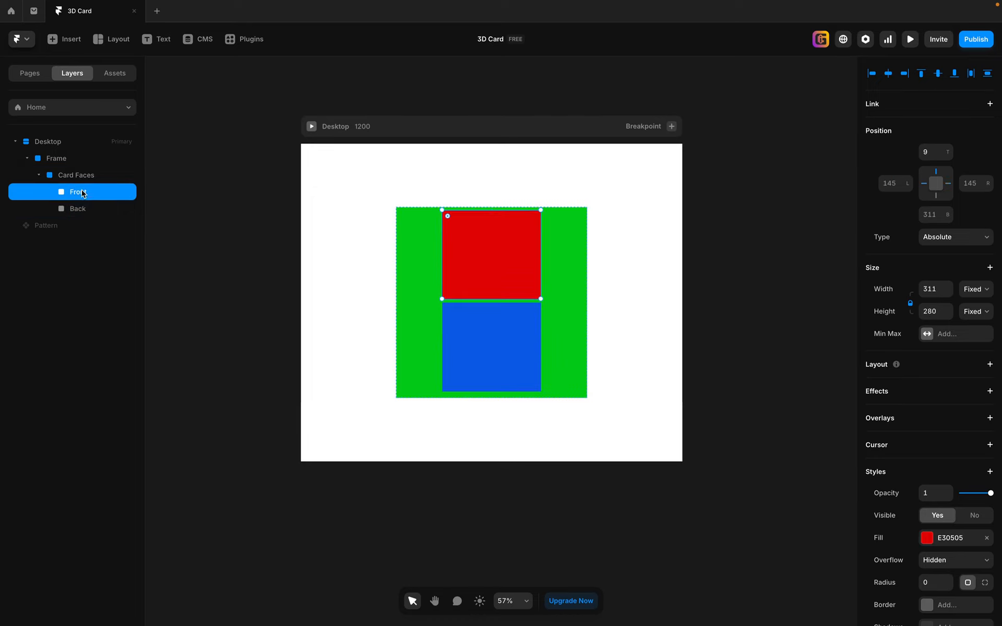
left_click(82, 209)
left_click(82, 193)
- Rename the new parent frame around Card Faces as 3D Card, with a capital D
left_click(58, 160)
double_click(63, 159)
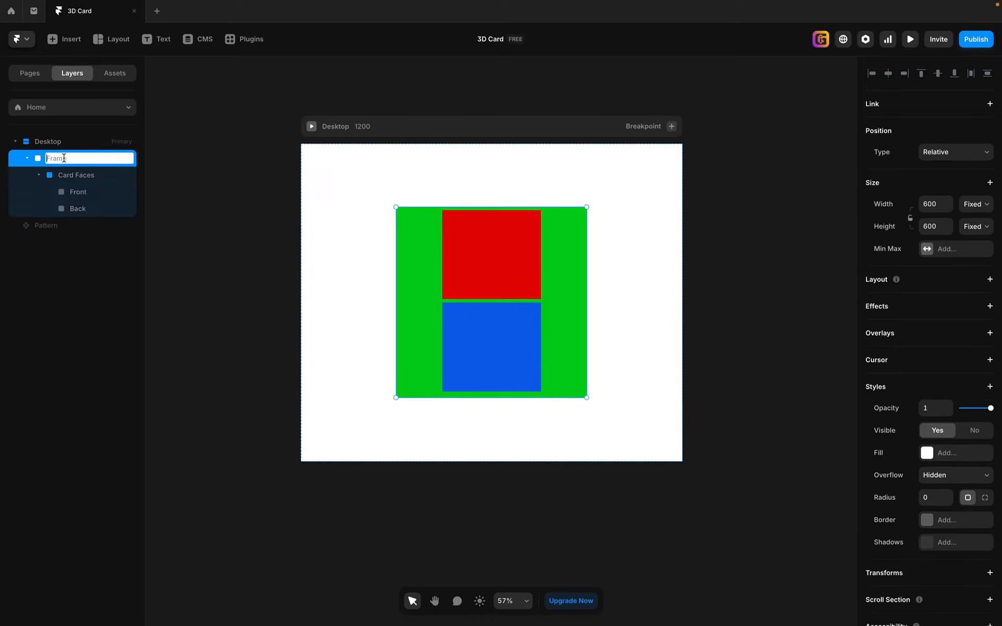
type("3d Card")
double_click(61, 161)
left_click(61, 161)
key("BackSpace")
type("D")
key("Return")
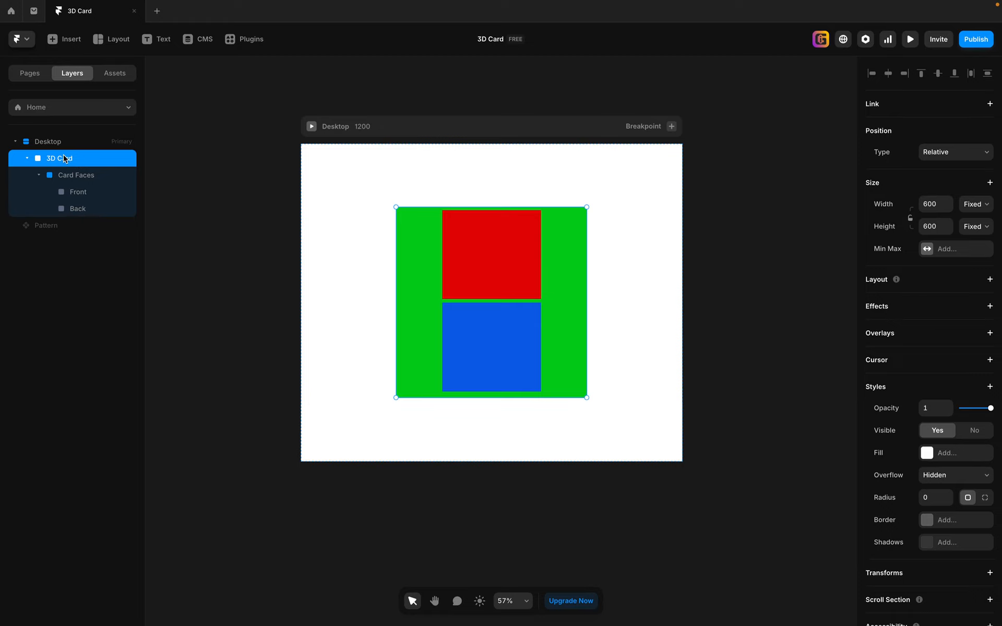
- Create a component named 3D Card from the 3D Card frame
right_click(77, 161)
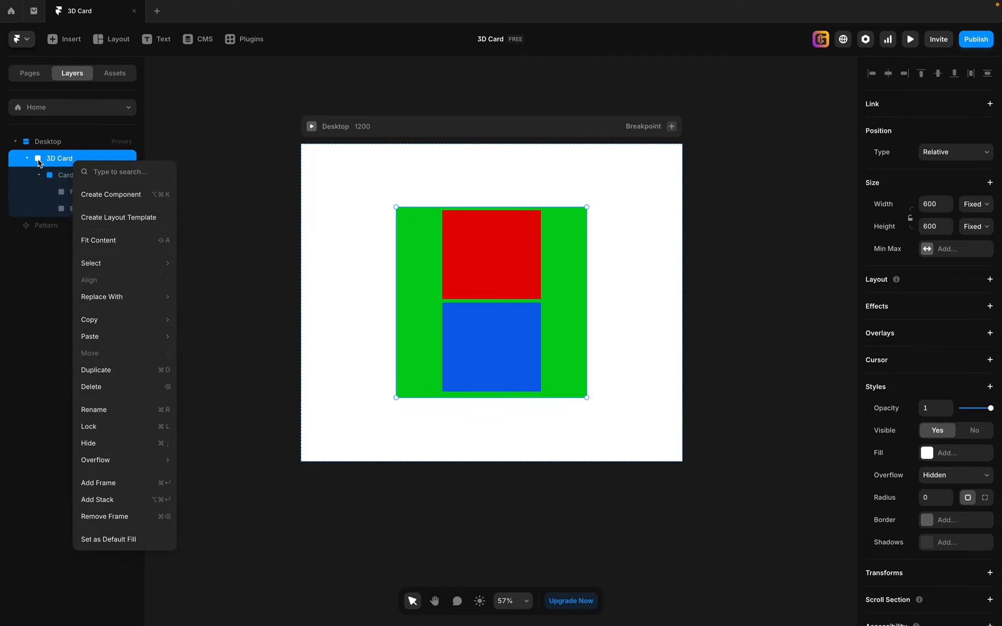
left_click(114, 197)
left_click(469, 305)
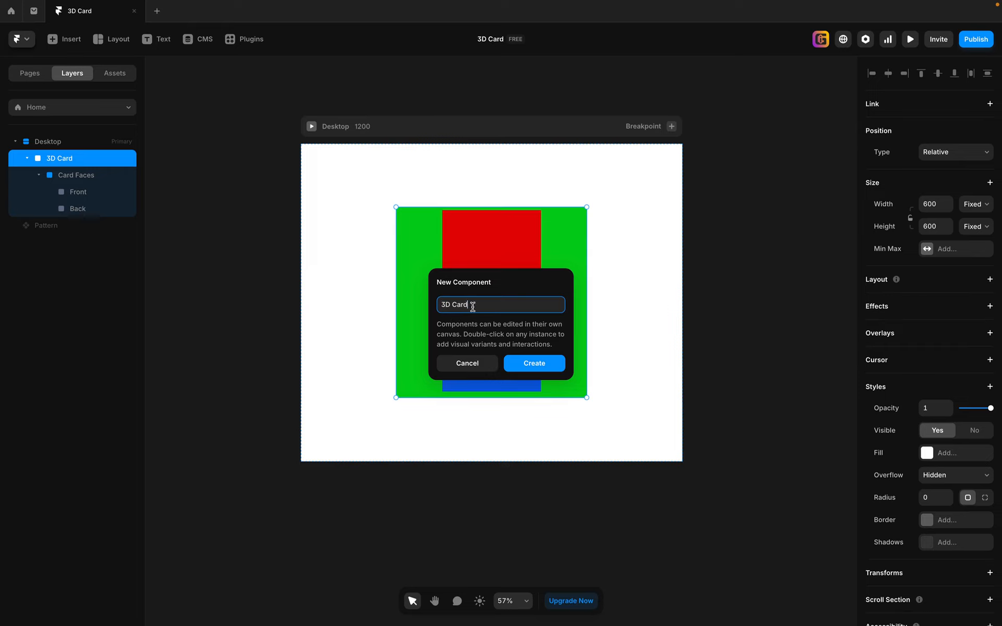
left_click(544, 363)
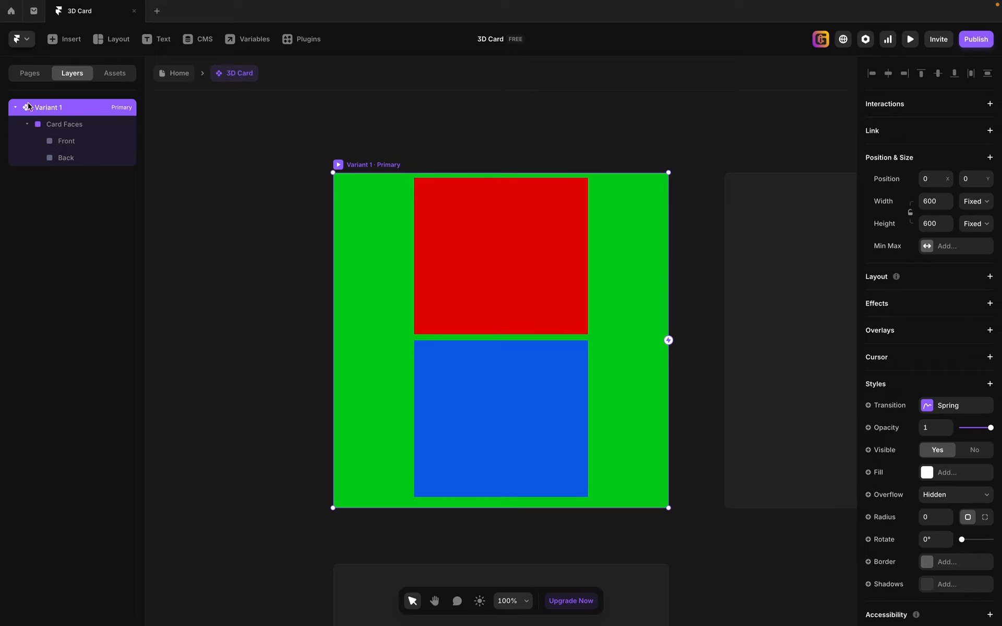
- Examine the properties of Variant 1 and of its nested Card Faces, Front and Back layers
scroll(950, 571, "down", 1)
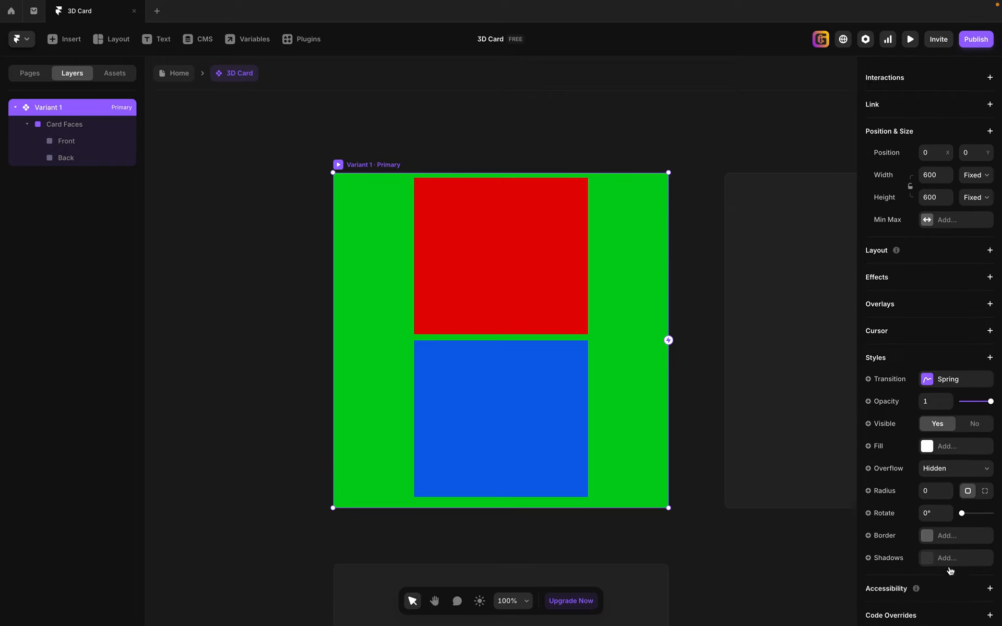
scroll(950, 570, "down", 1)
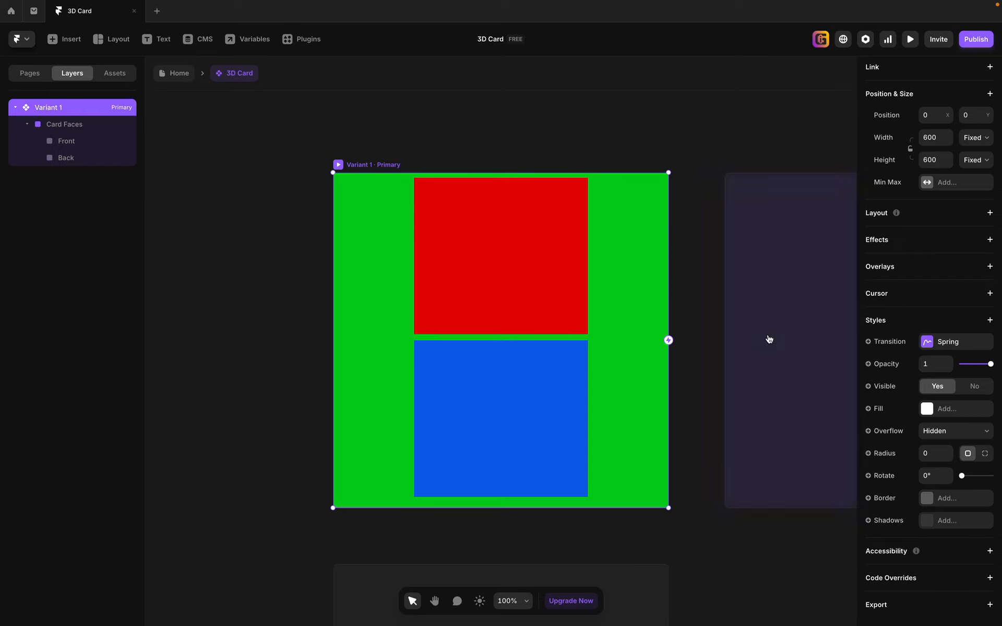
left_click(67, 125)
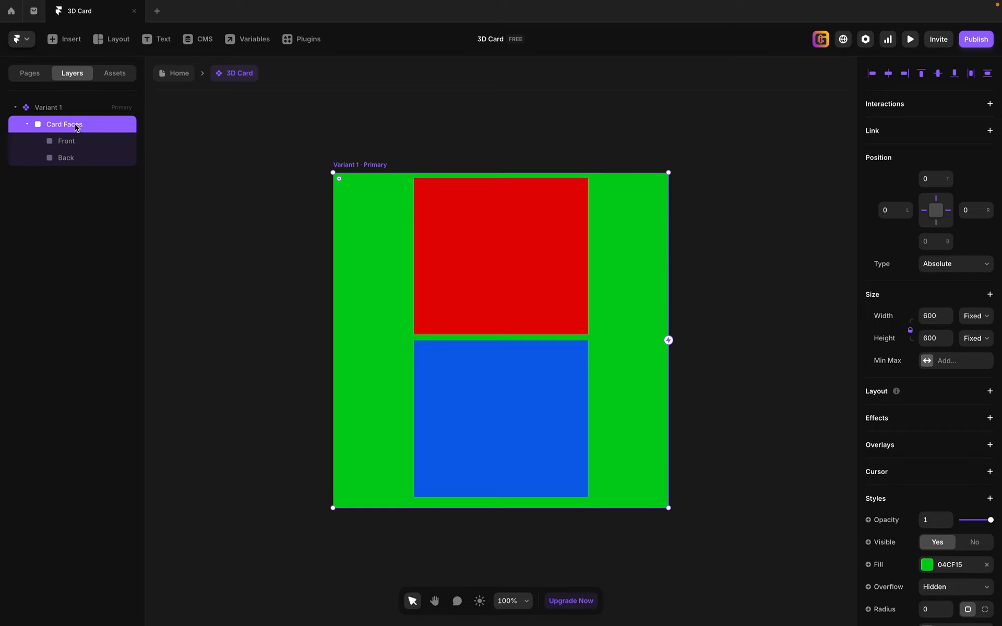
left_click(696, 261)
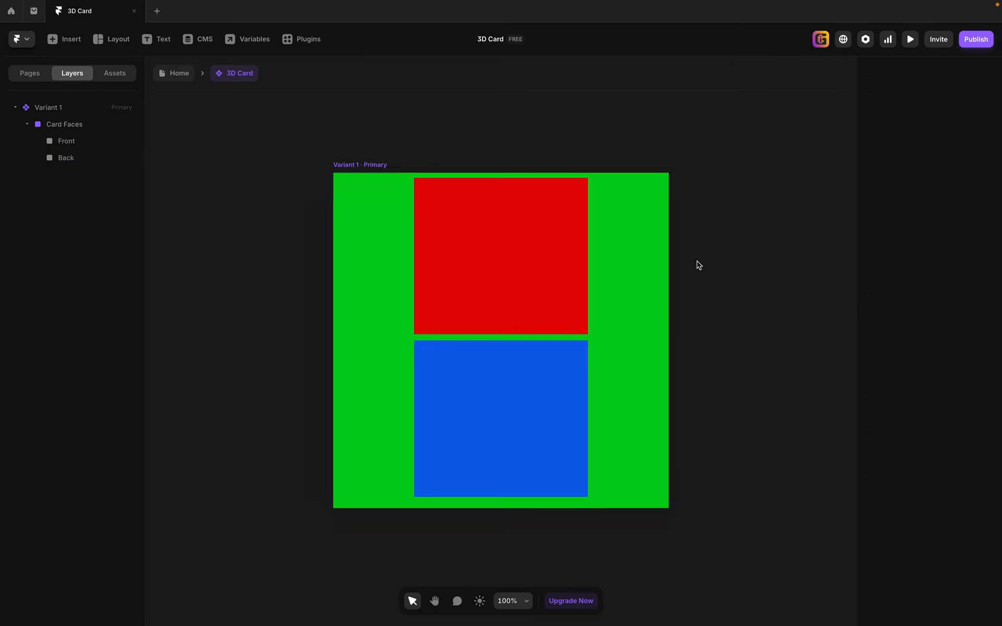
left_click(606, 224)
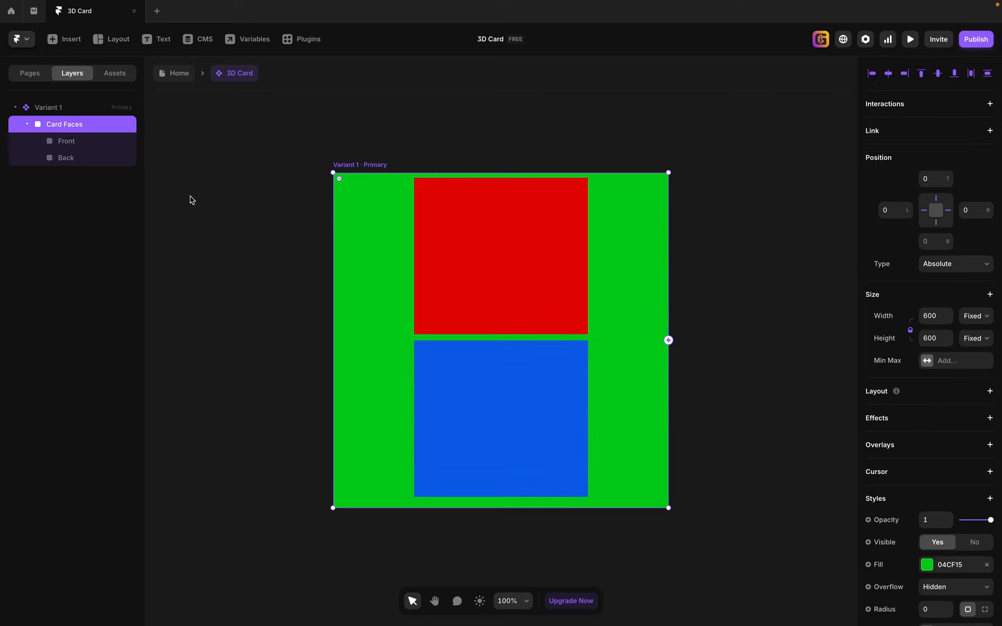
left_click(83, 146)
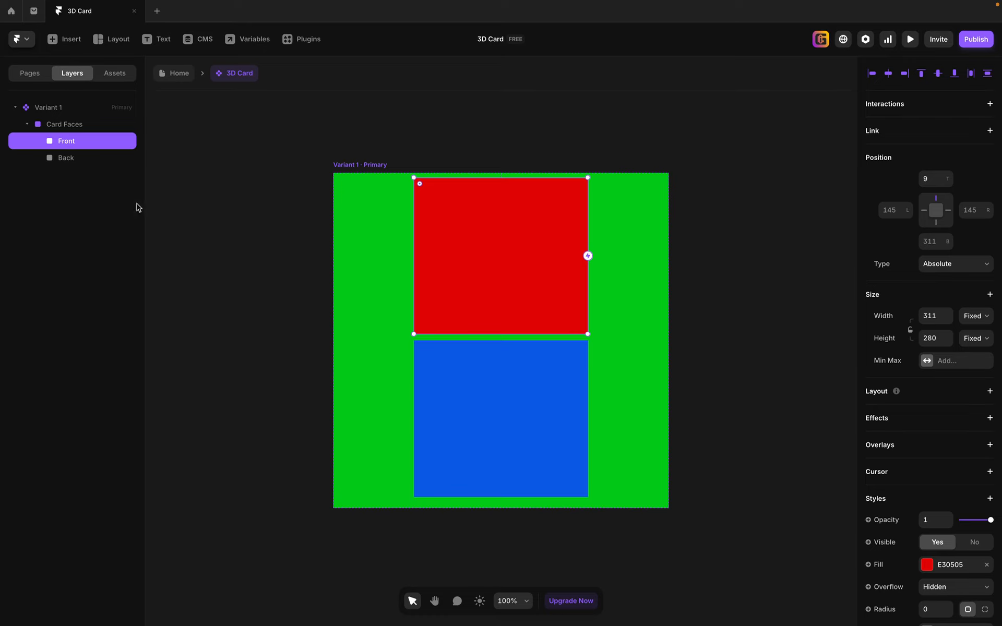
left_click(77, 160)
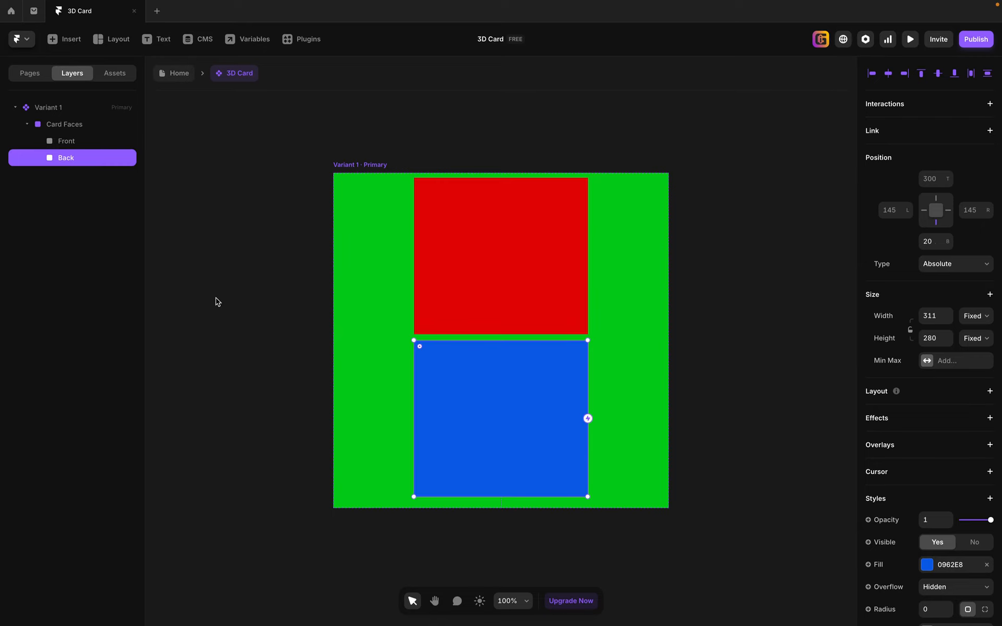
- Add the Perspective and Preserve 3D transforms to the Card Faces frame
left_click(67, 126)
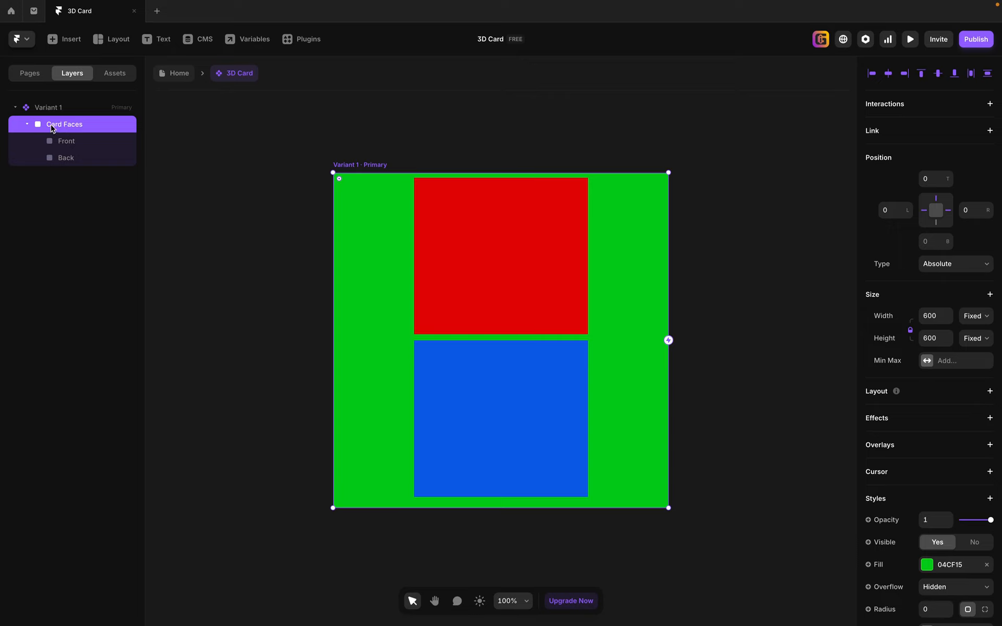
scroll(978, 552, "down", 4)
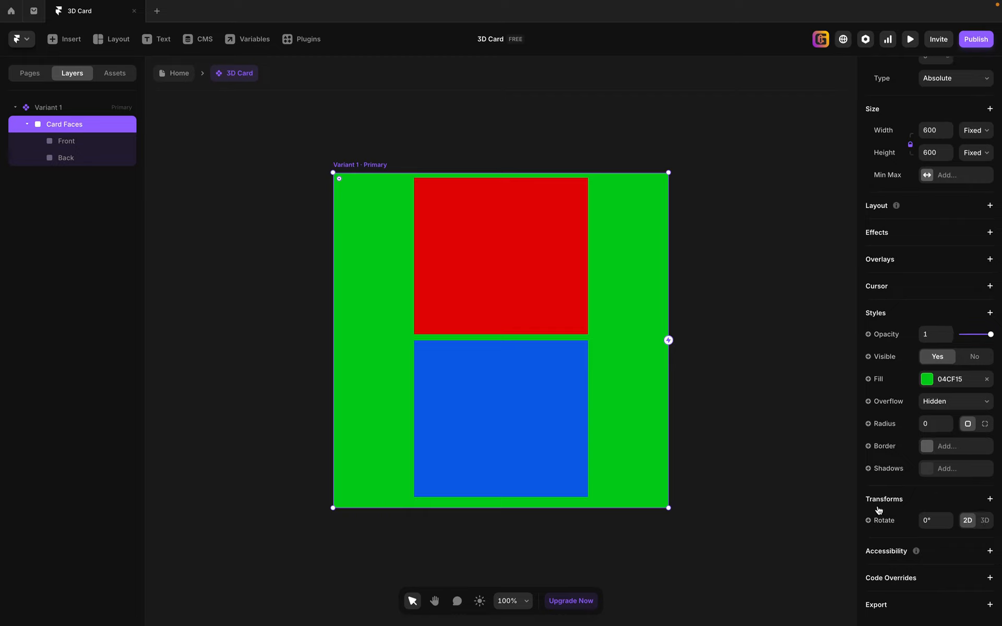
left_click(989, 499)
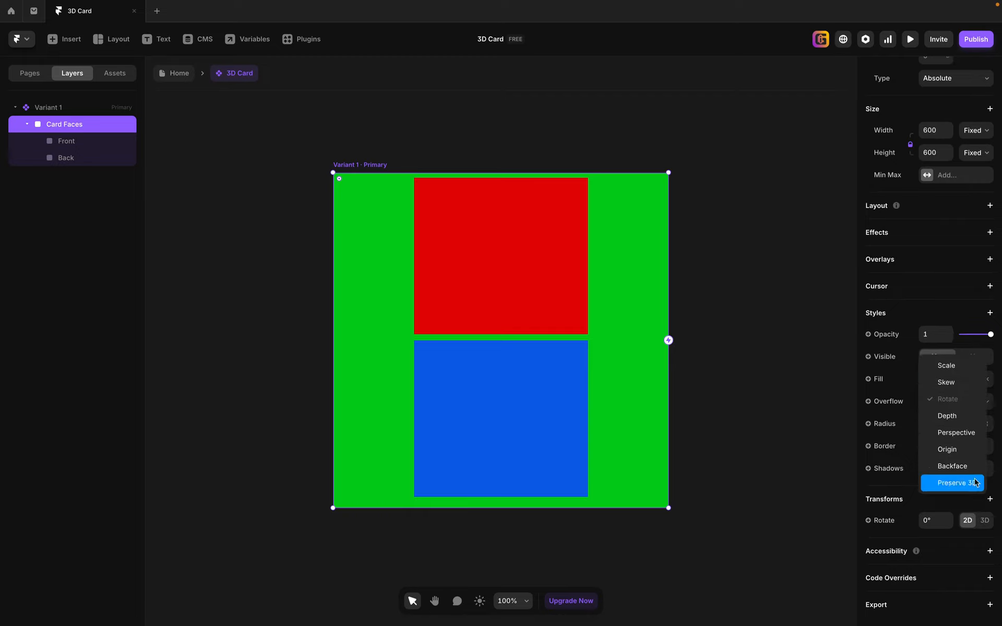
left_click(968, 432)
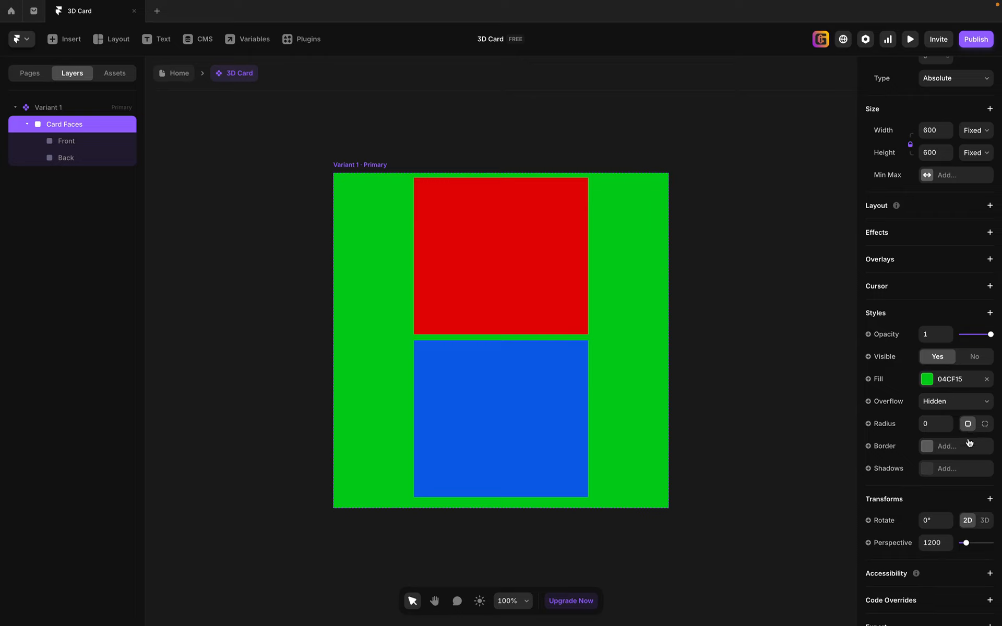
left_click(988, 500)
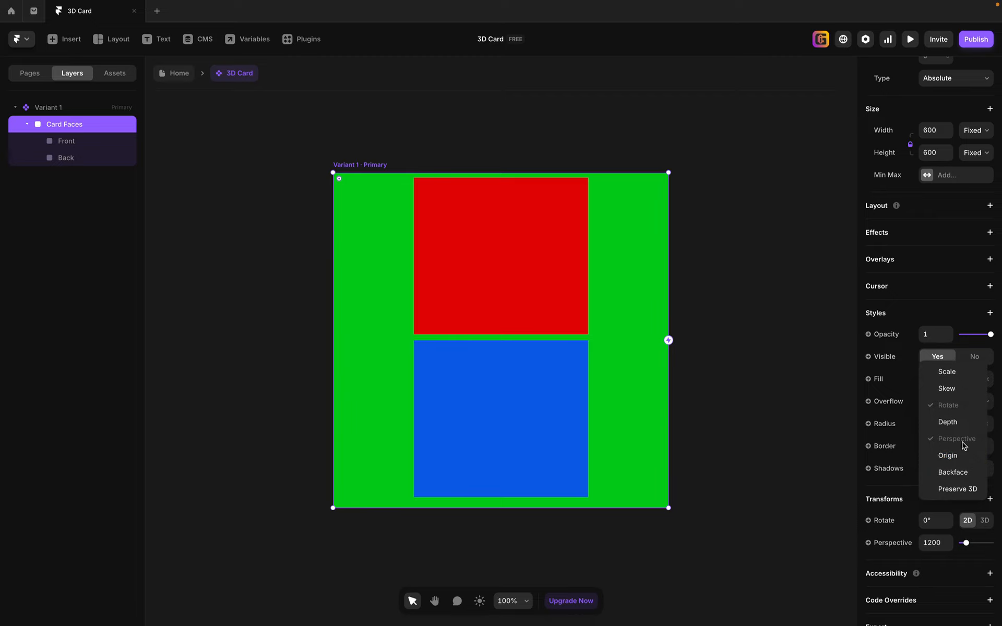
left_click(968, 490)
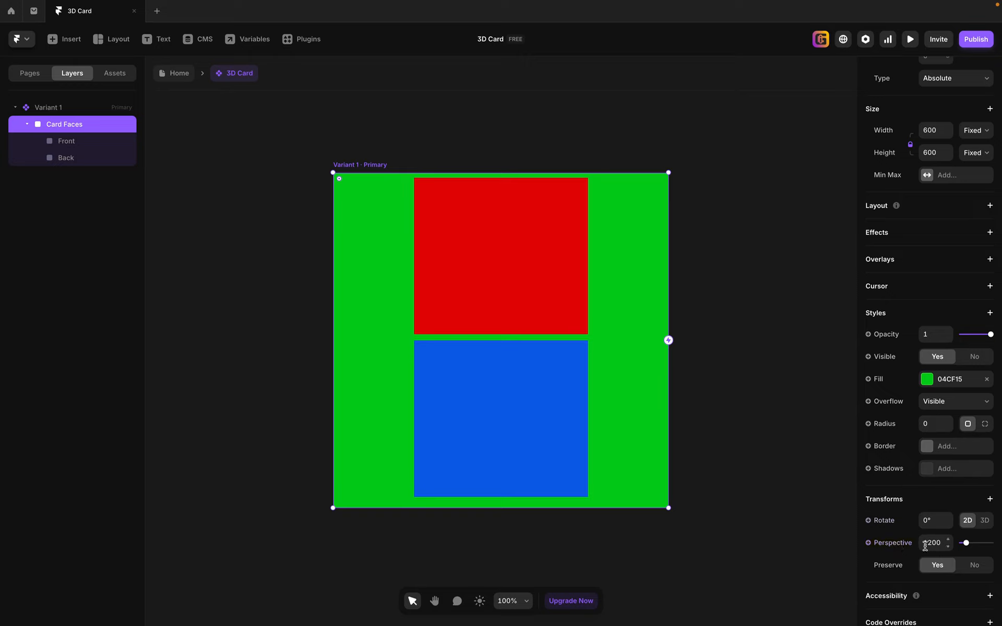
- Remove the Perspective transform from Card Faces and switch its rotation to 3D
right_click(899, 546)
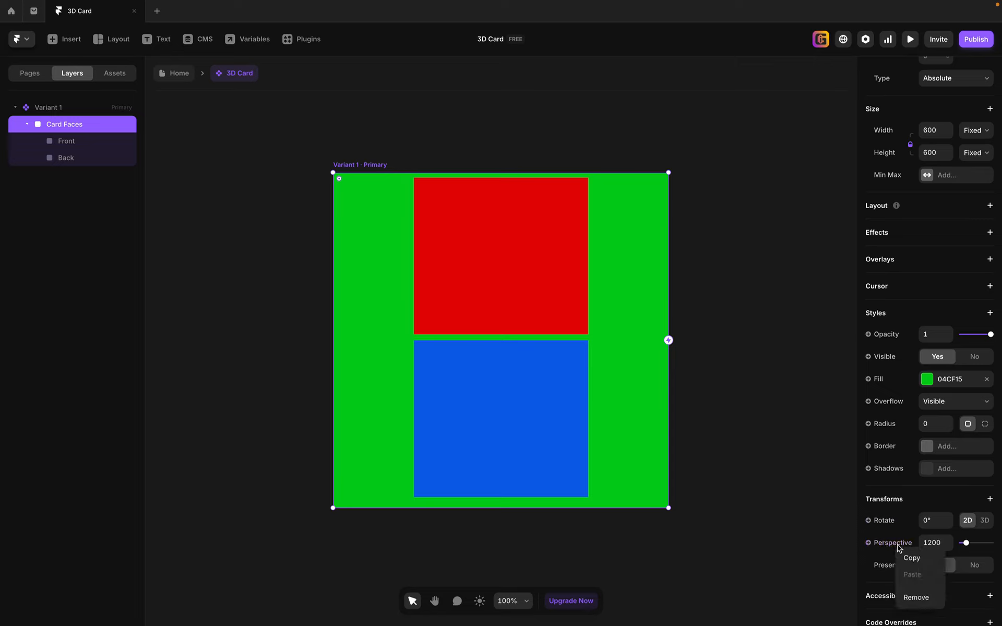
left_click(928, 599)
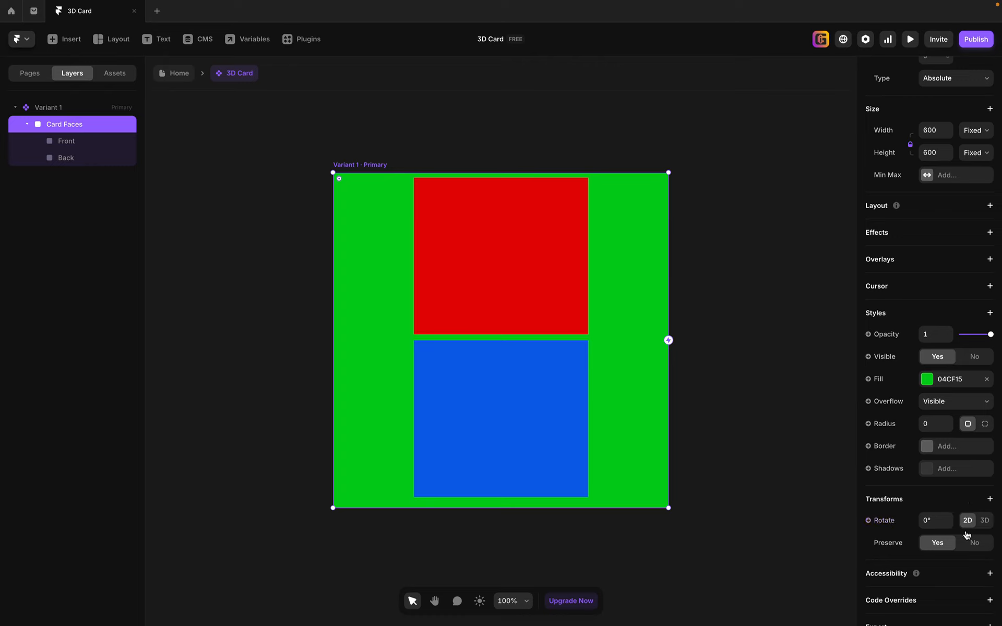
left_click(985, 520)
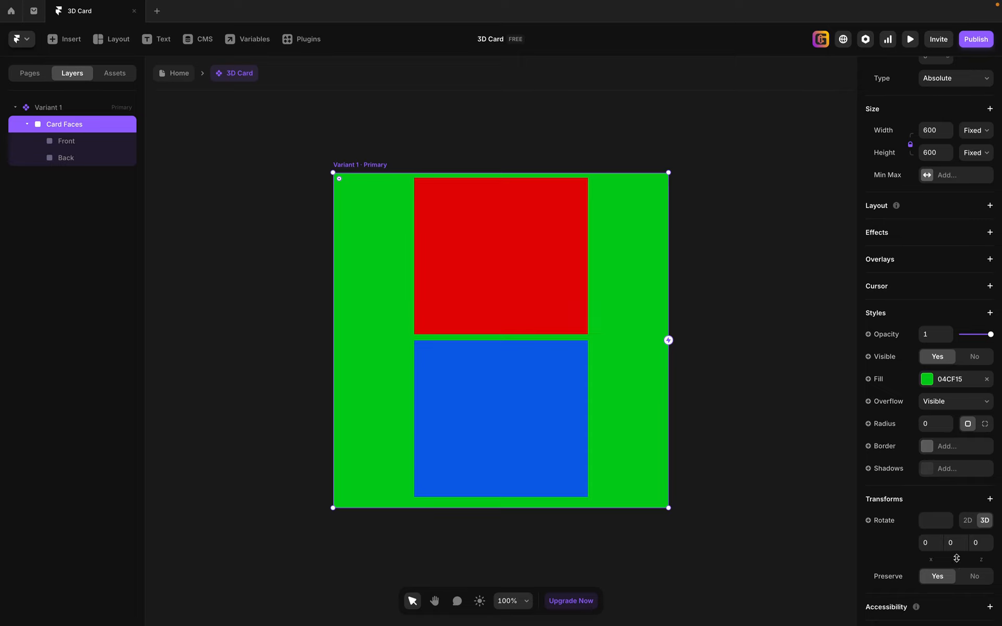
- Try rotating Card Faces by about 62° around the Y axis and undo that rotation
left_click_drag(957, 559, 950, 526)
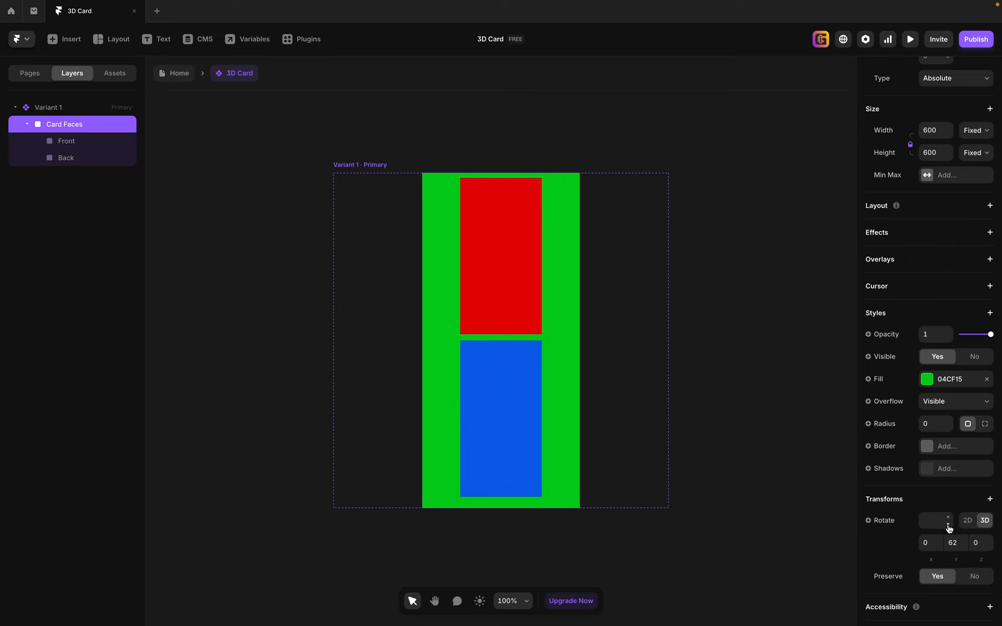
key("super+z")
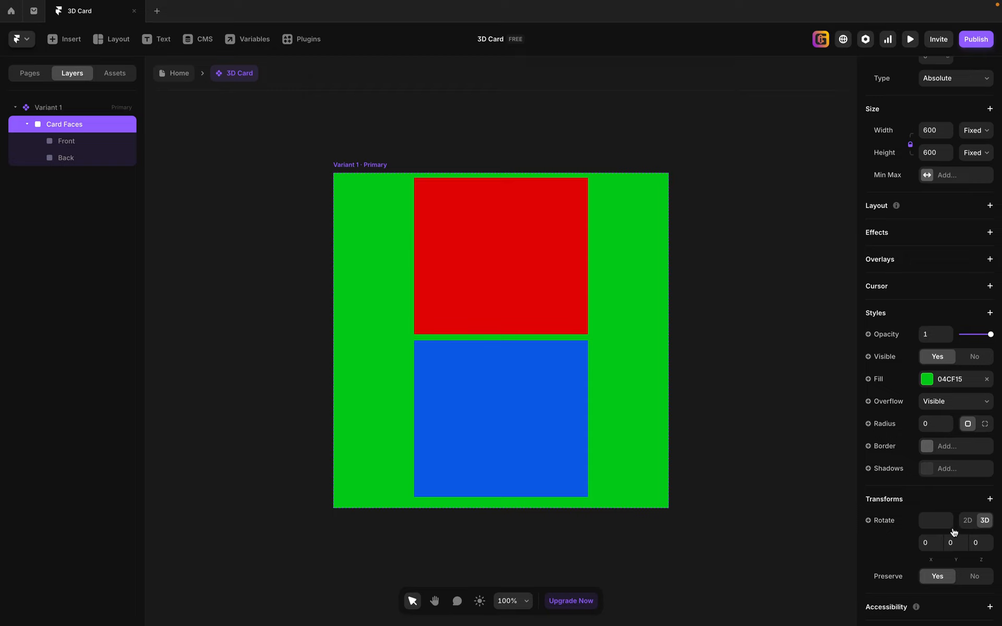
- Add the Perspective transform to Card Faces again, test a Y rotation of about 61° and reset it to 0
left_click(987, 497)
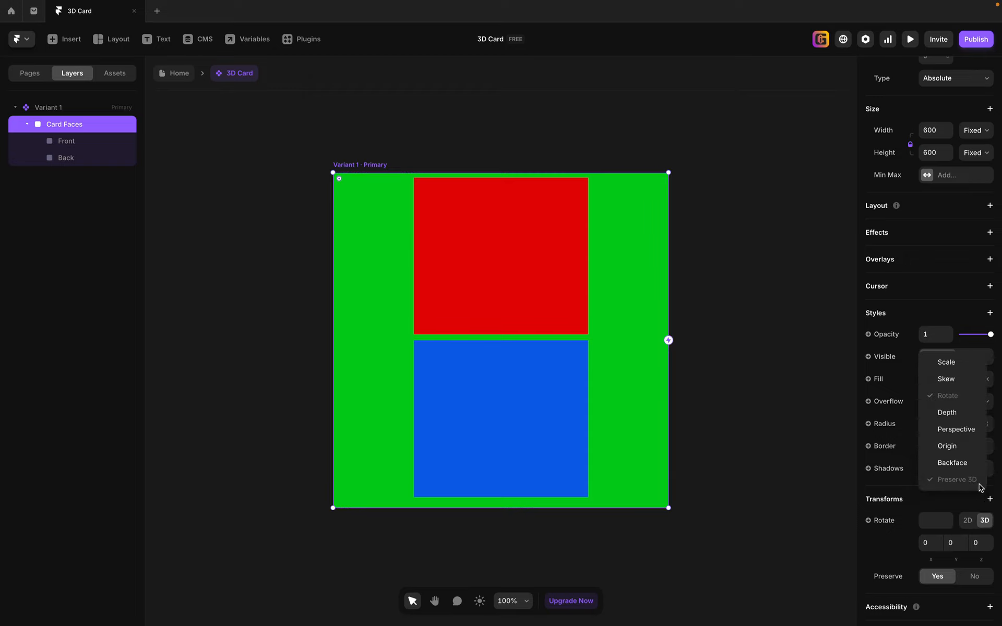
left_click(956, 428)
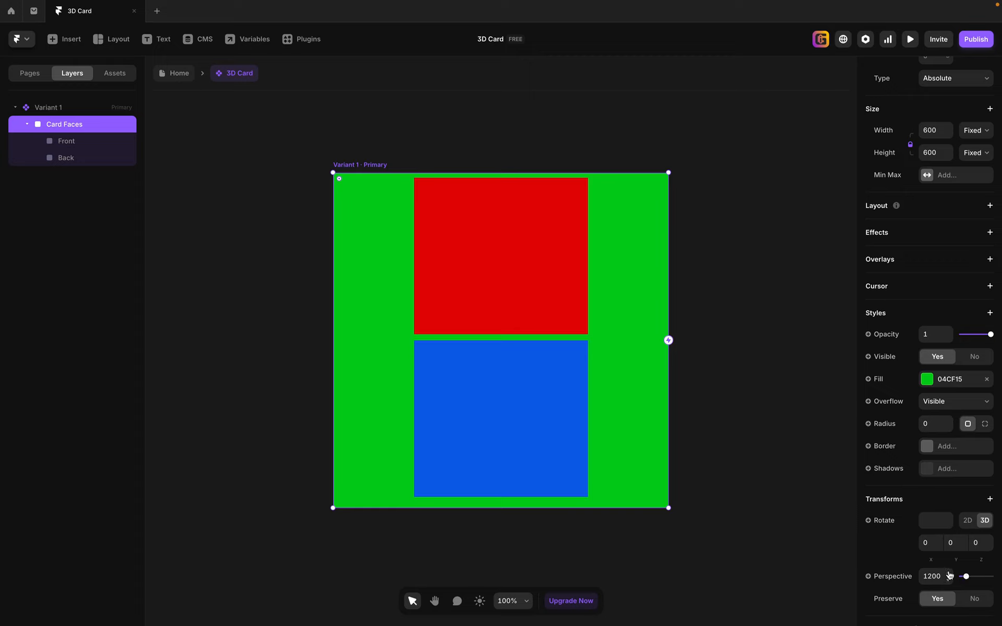
left_click_drag(958, 562, 945, 526)
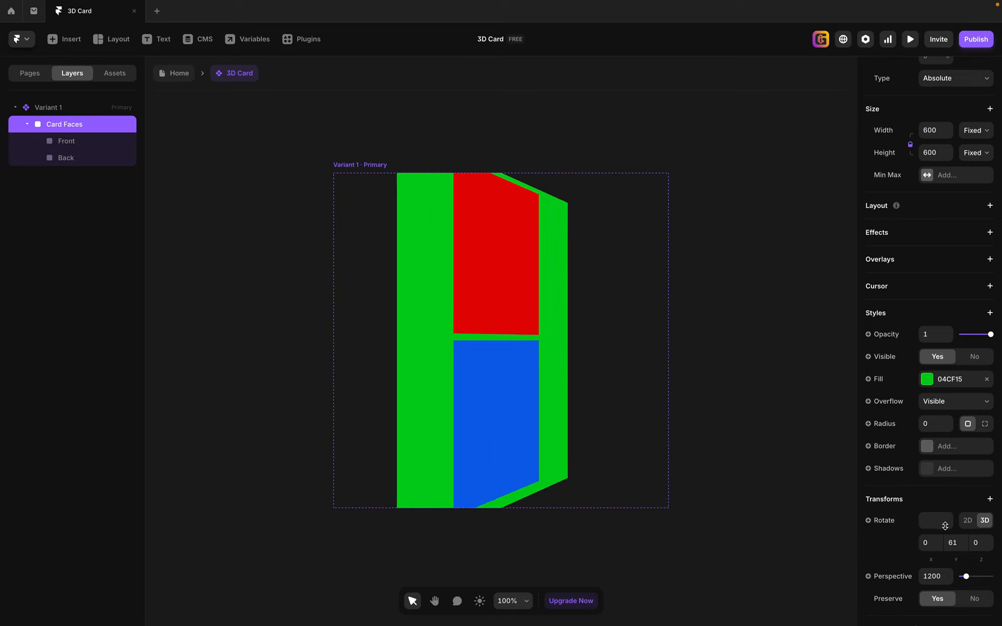
left_click(960, 548)
type("0")
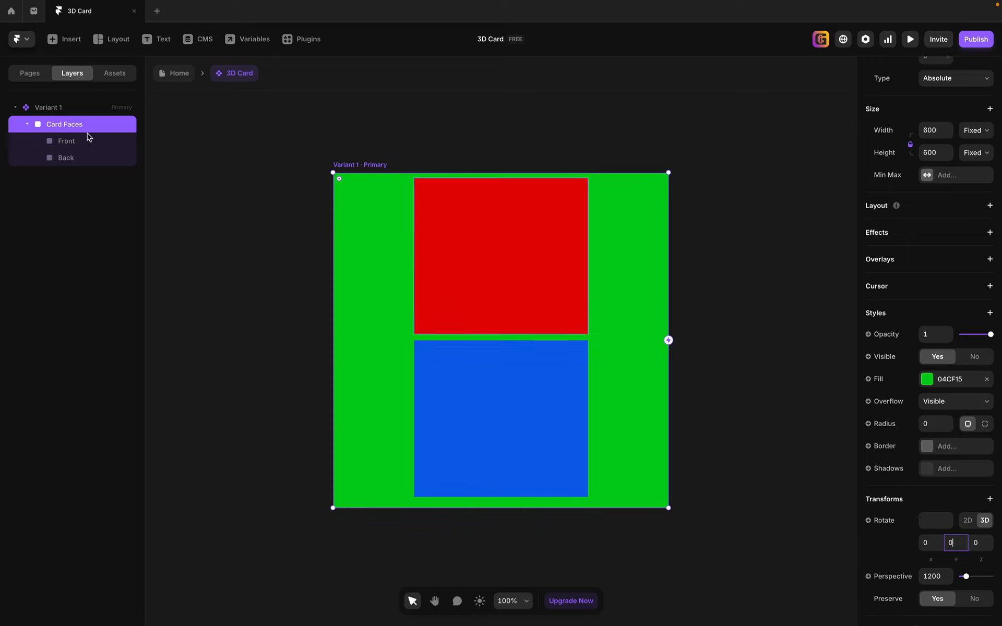
- Set the overflow of the component's primary variant, Variant 1, to Visible
left_click(43, 114)
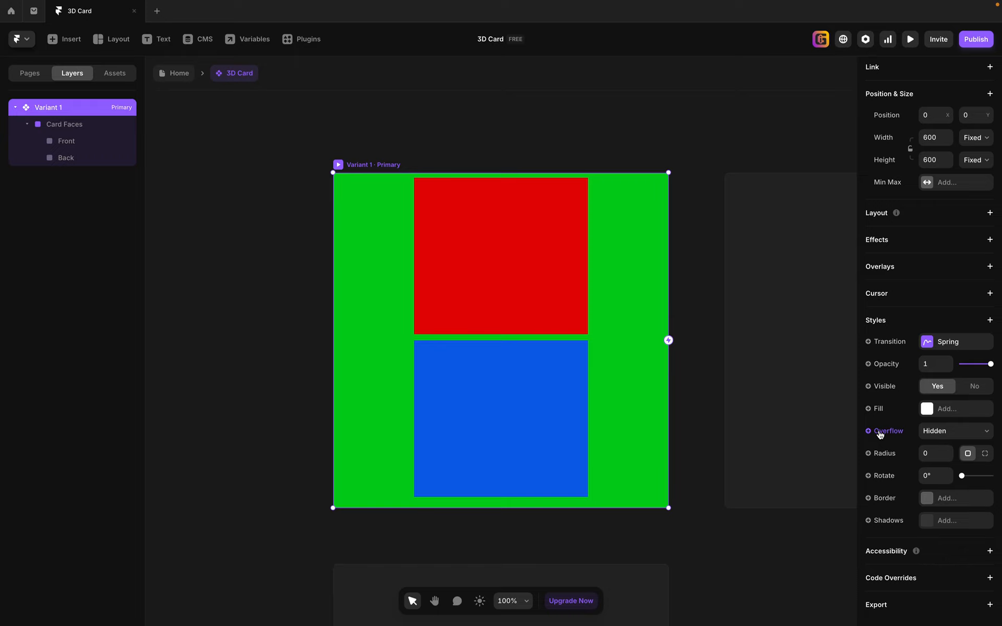
left_click(953, 433)
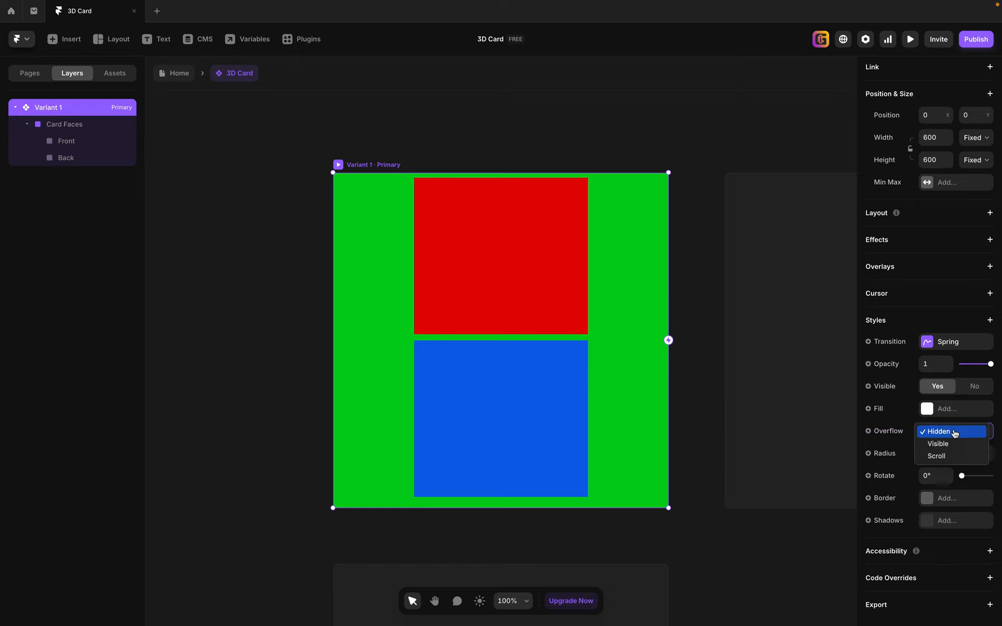
left_click(954, 444)
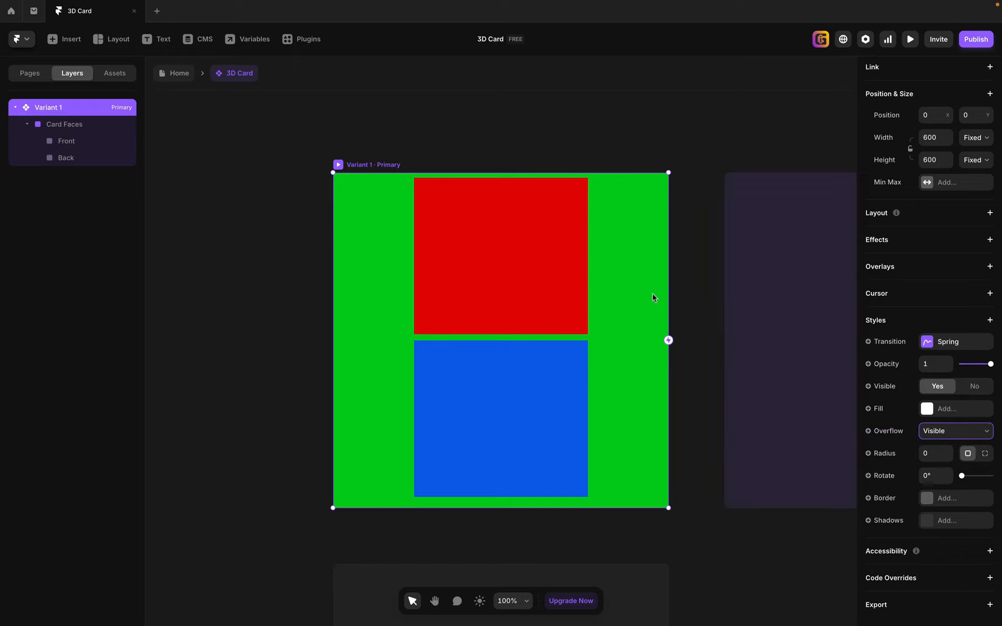
- Test the Y rotation of Card Faces with overflow visible, reset it to 0 and deselect the frame
left_click(93, 126)
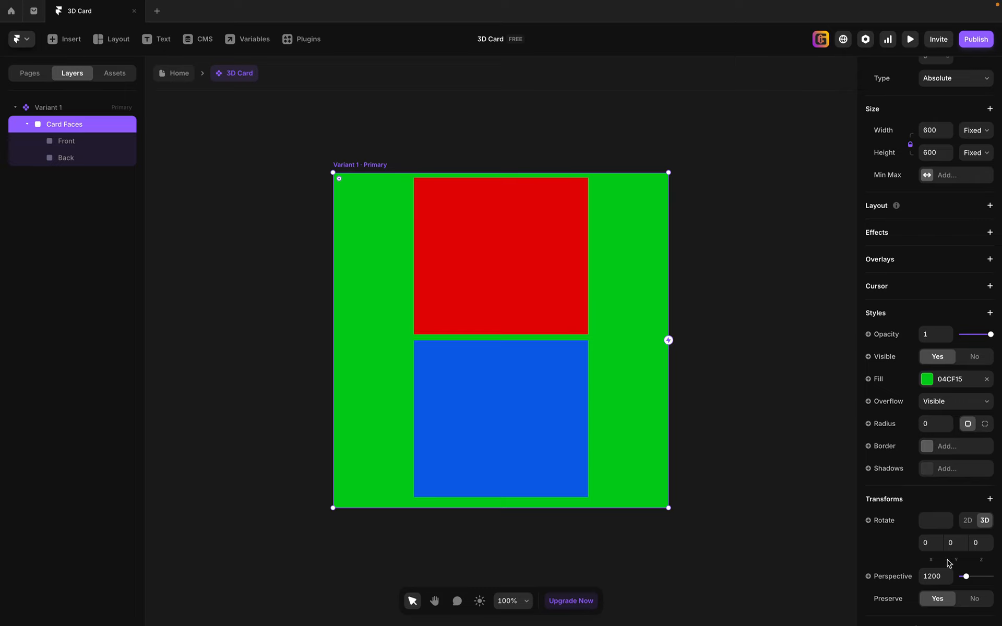
left_click_drag(955, 559, 950, 474)
left_click_drag(954, 493, 957, 517)
left_click(957, 544)
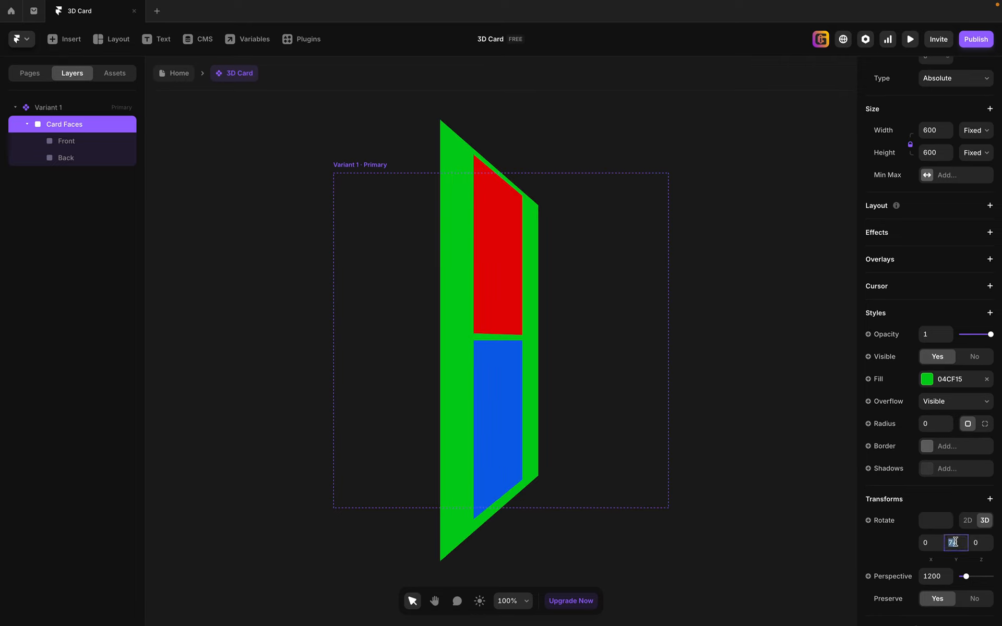
type("0")
key("Return")
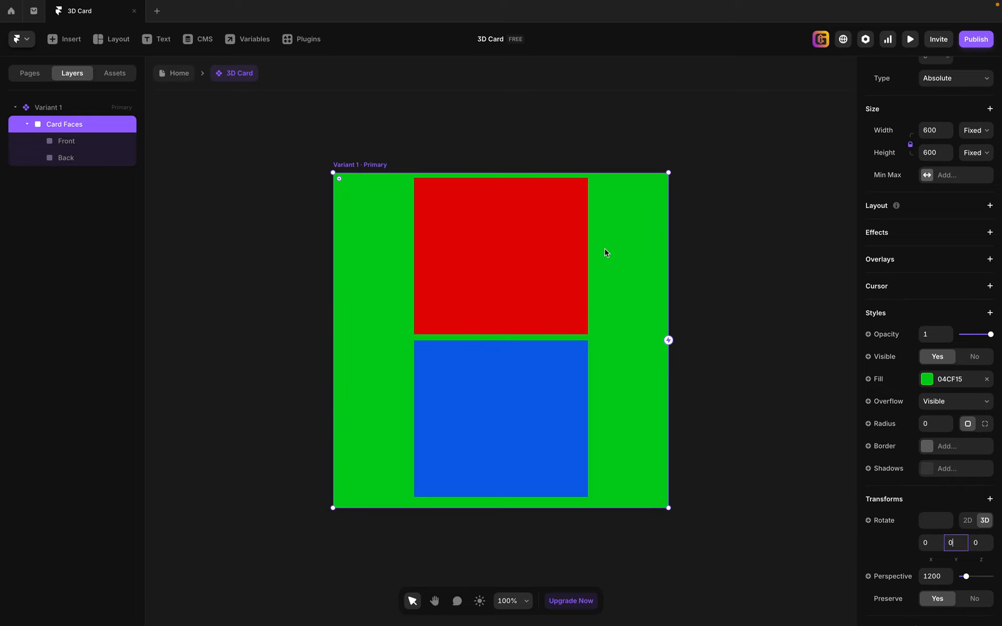
key("Escape")
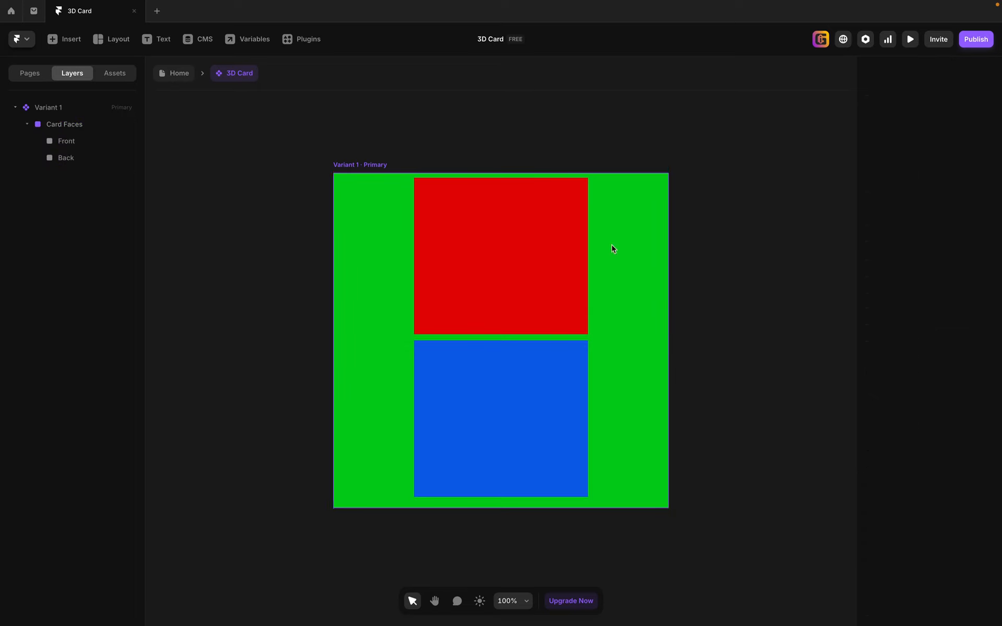
- Pin the red Front frame to the left, bottom and right edges of Card Faces in addition to the top
left_click(501, 247)
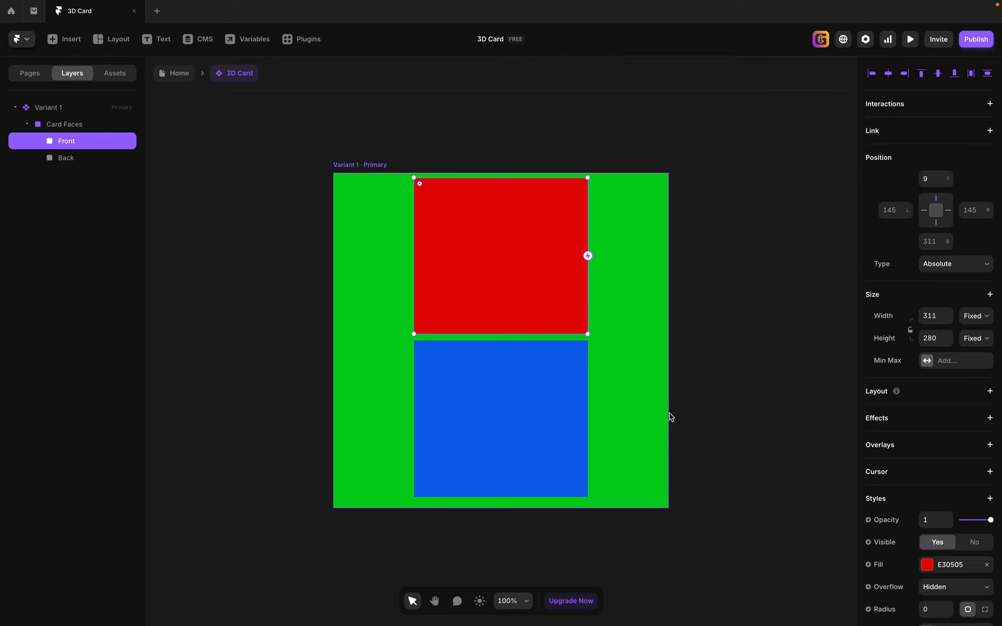
left_click(927, 210)
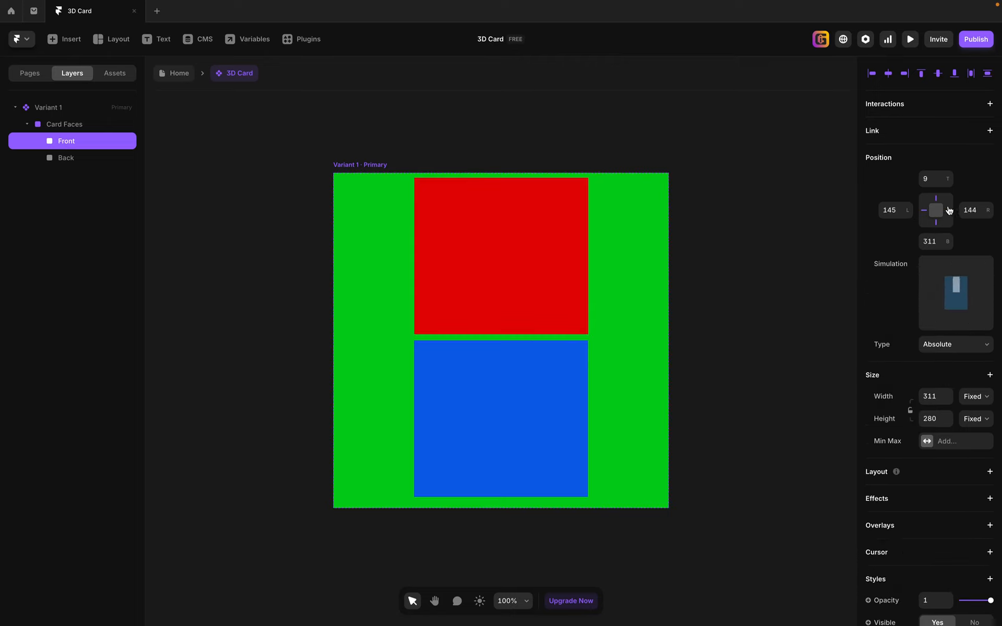
left_click(949, 210)
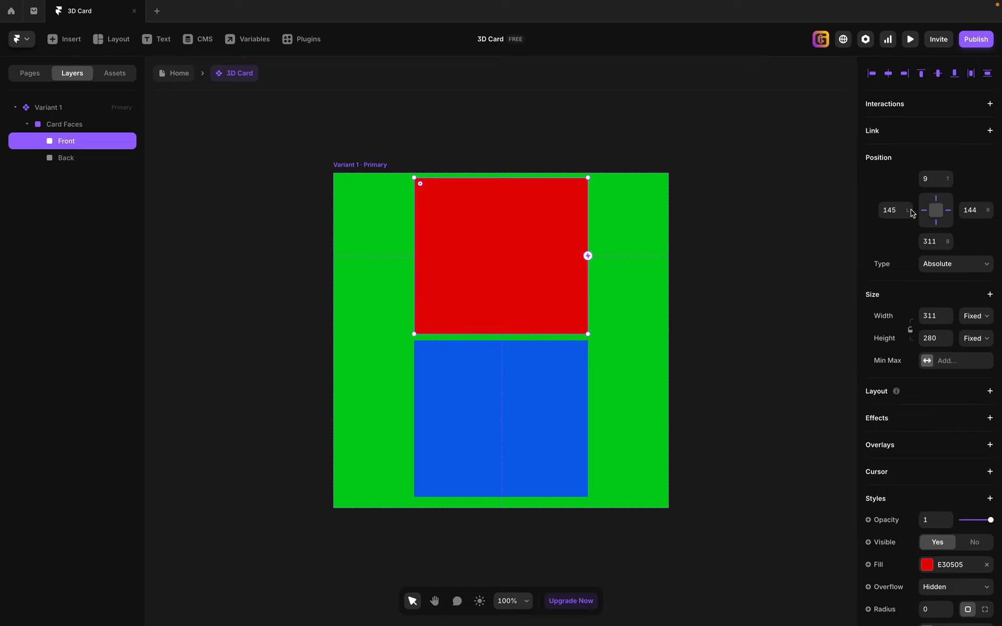
- Try to pin the Front frame to both its top and bottom edges with the aspect ratio locked, and unlock the ratio again
left_click(912, 333)
left_click(938, 225)
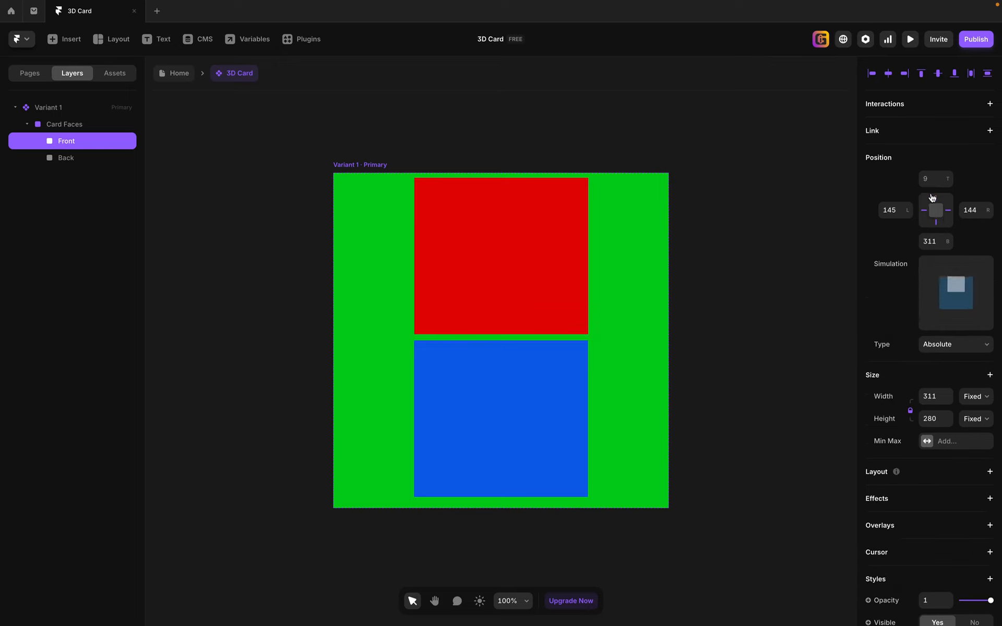
left_click(936, 226)
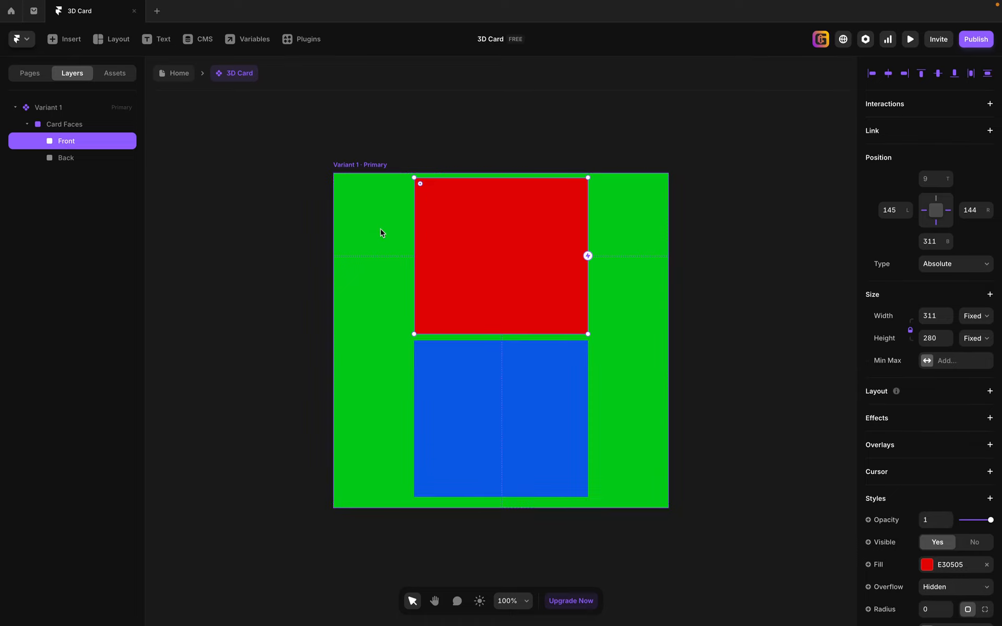
left_click(909, 332)
- Set the Front frame's top, left, right and bottom offsets to 0 so it fills Card Faces
left_click(938, 178)
type("0")
key("Tab")
type("0")
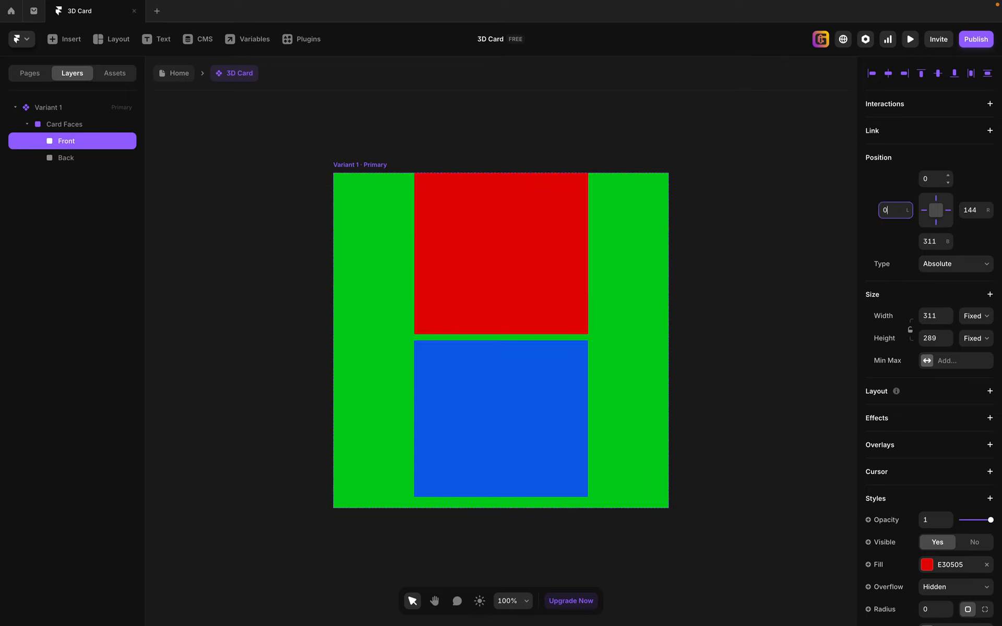
key("Tab")
type("0")
key("Tab")
type("0")
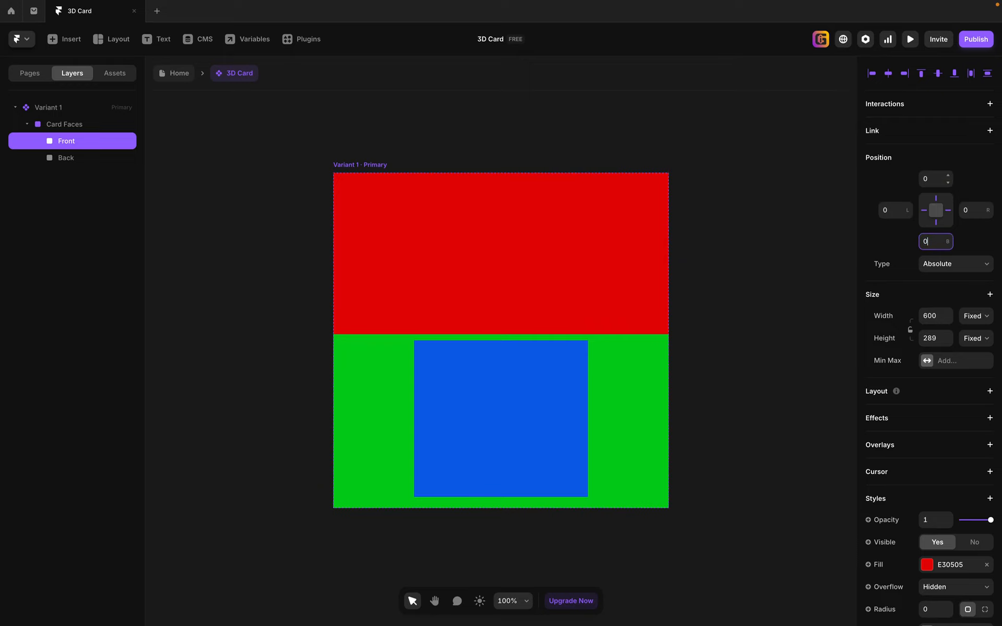
key("Return")
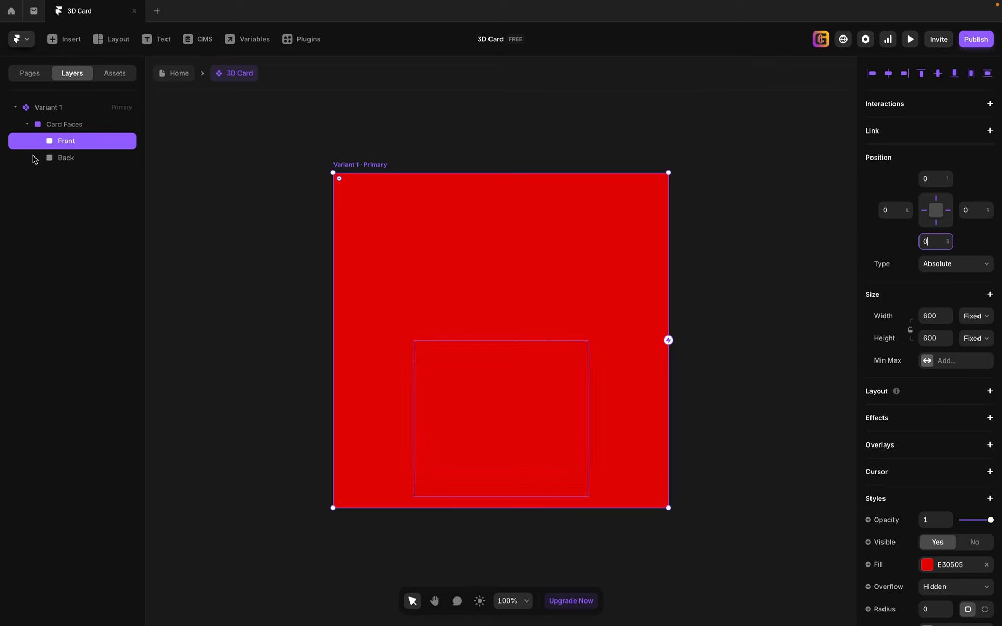
- Pin the Back frame to the top, left and right edges of Card Faces in addition to the bottom
left_click(72, 158)
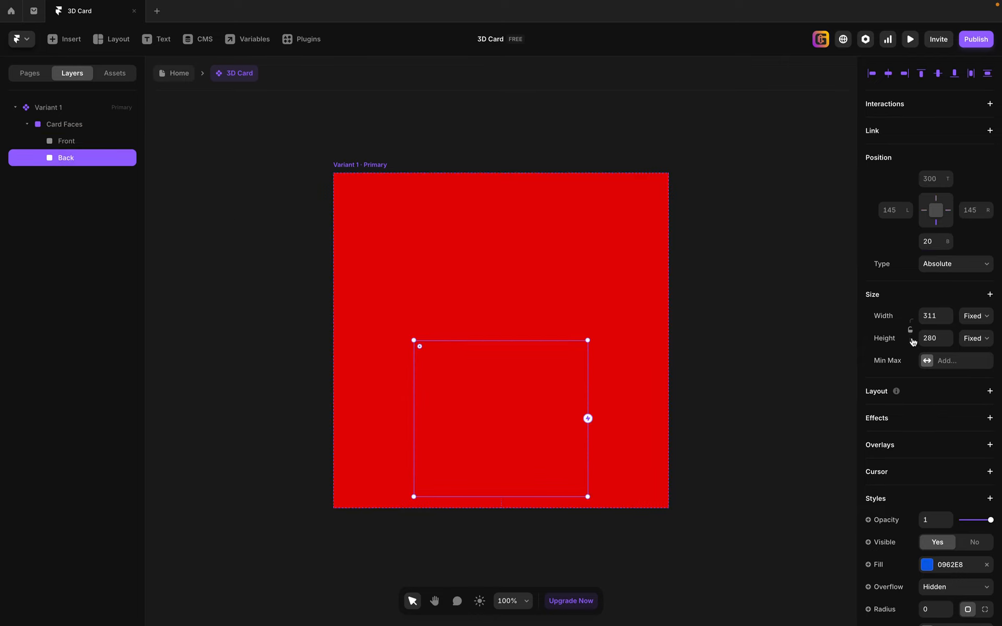
left_click(937, 202)
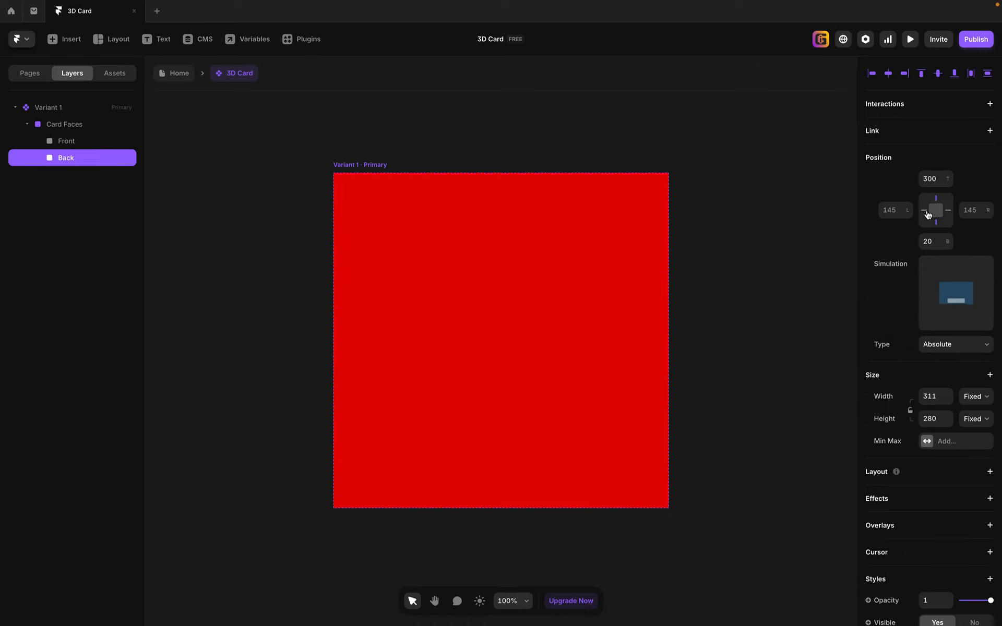
left_click(926, 212)
left_click(949, 211)
- Set the Back frame's top, left, right and bottom offsets to 0 and deselect it
left_click(936, 178)
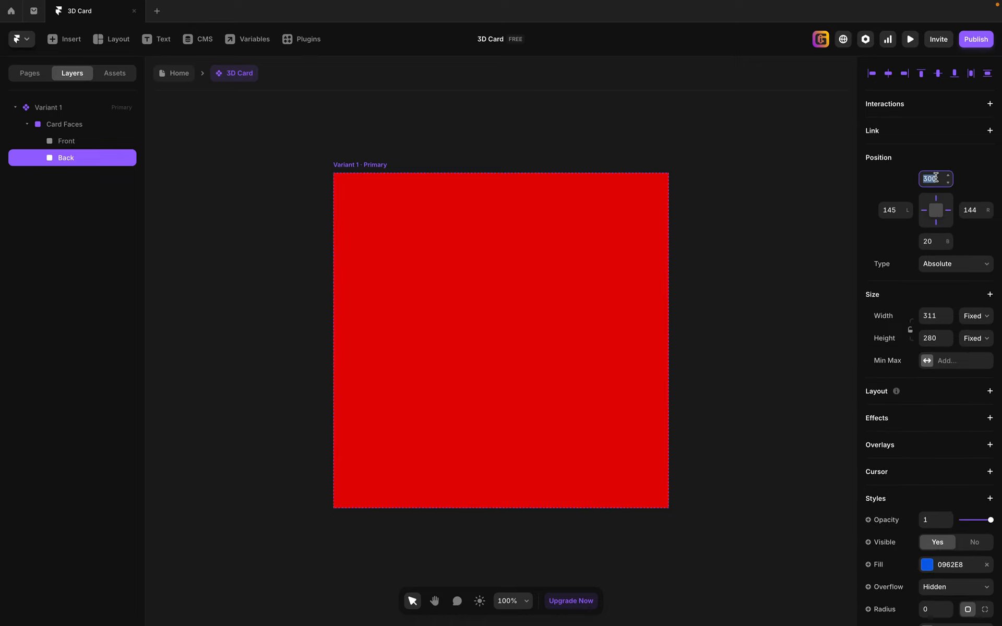
type("0")
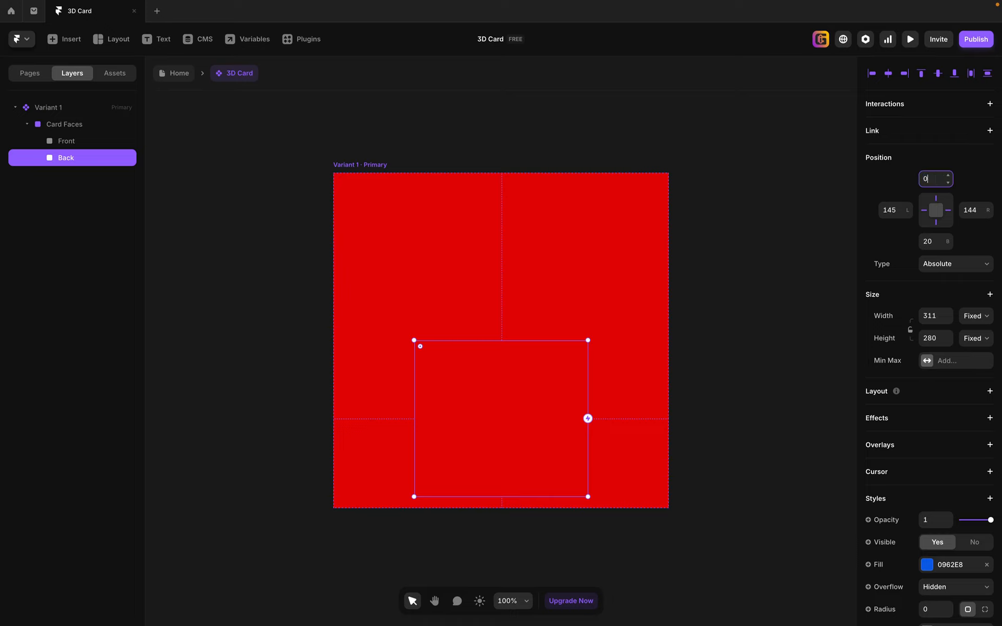
key("Tab")
type("0")
key("Tab")
type("0")
key("Tab")
type("0")
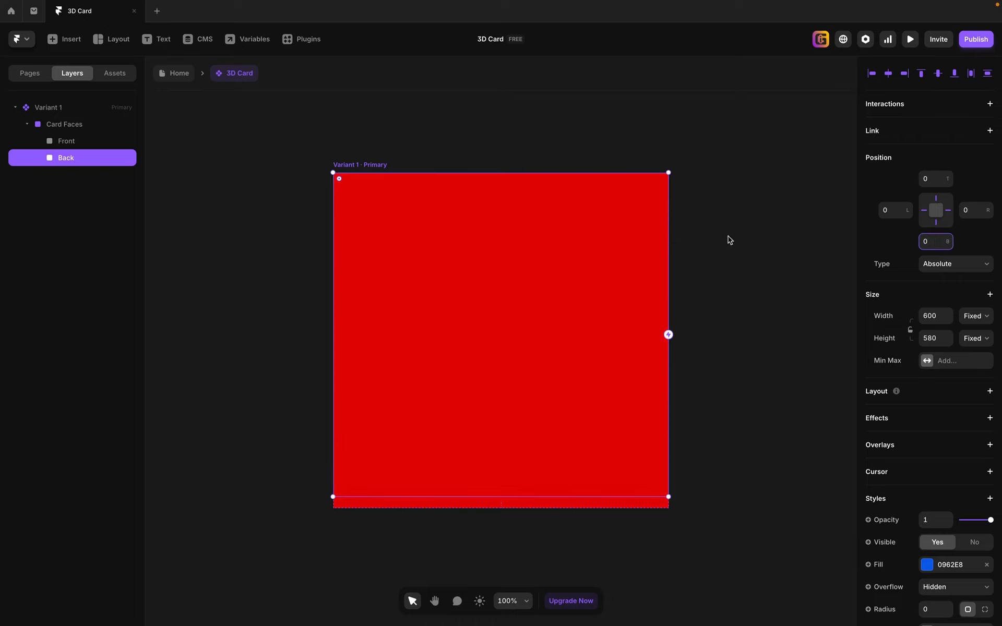
left_click(712, 284)
left_click(375, 180)
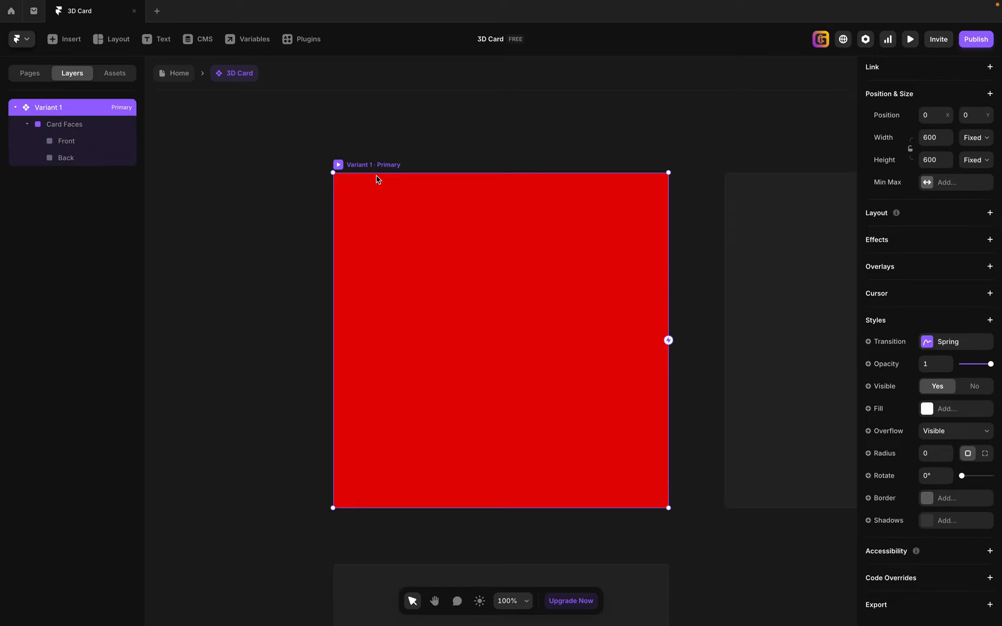
- Test Card Faces with a Y rotation of about 53° and reset it to 0
left_click(95, 161)
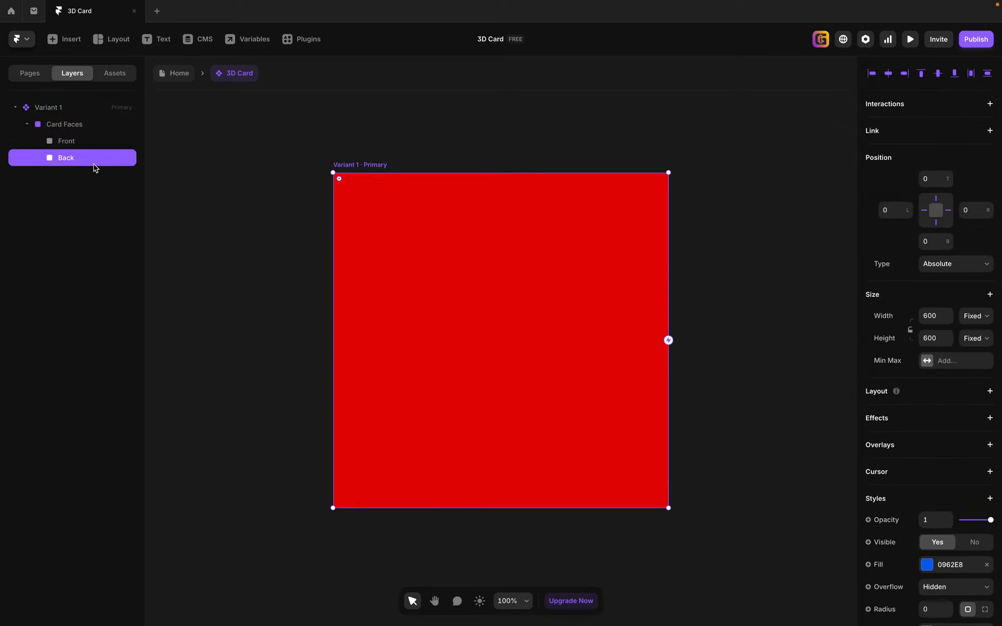
left_click(74, 126)
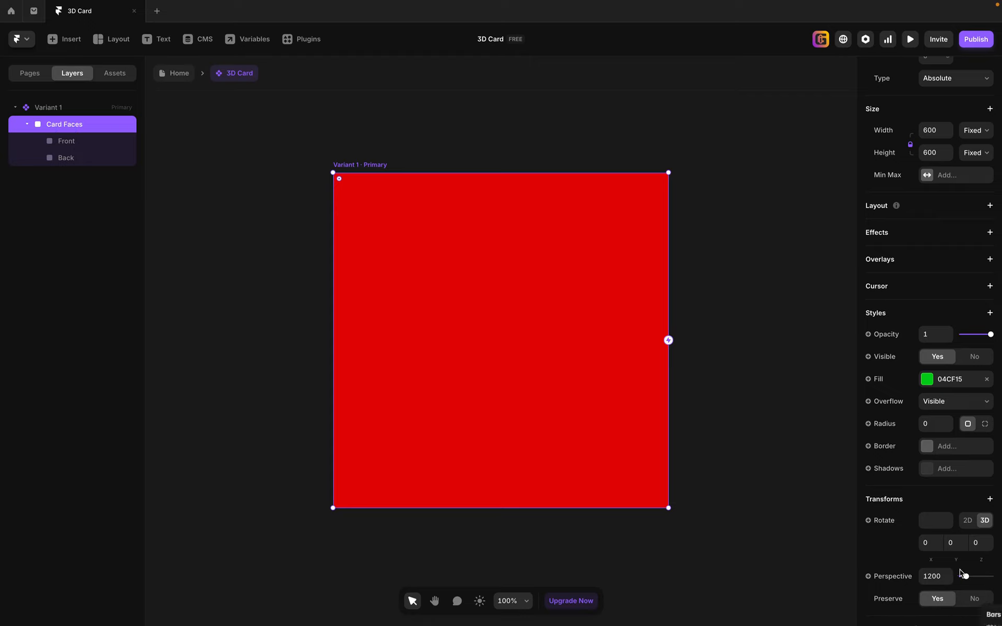
left_click_drag(957, 557, 950, 530)
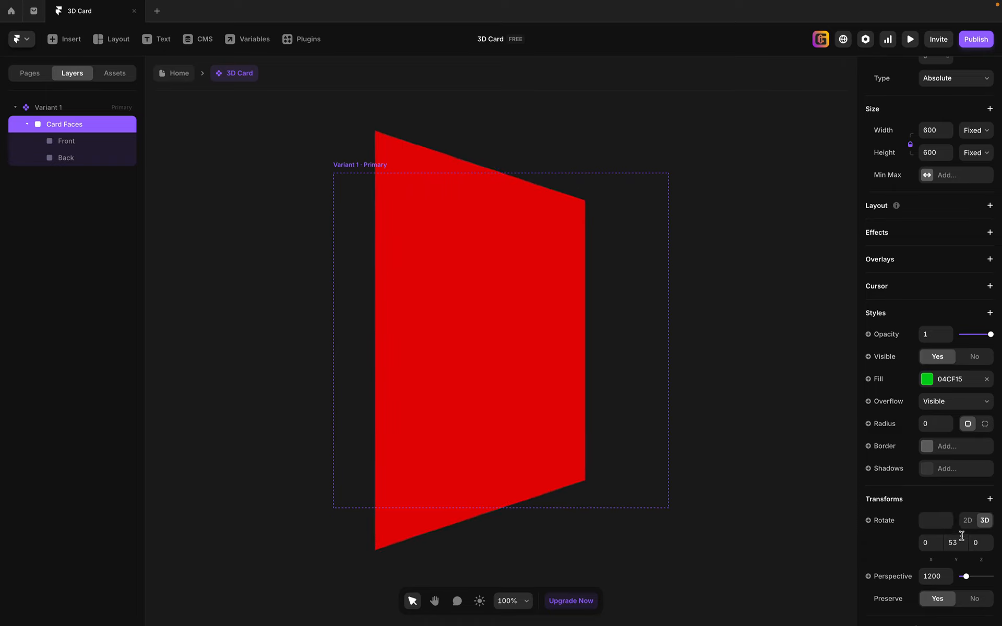
left_click(954, 543)
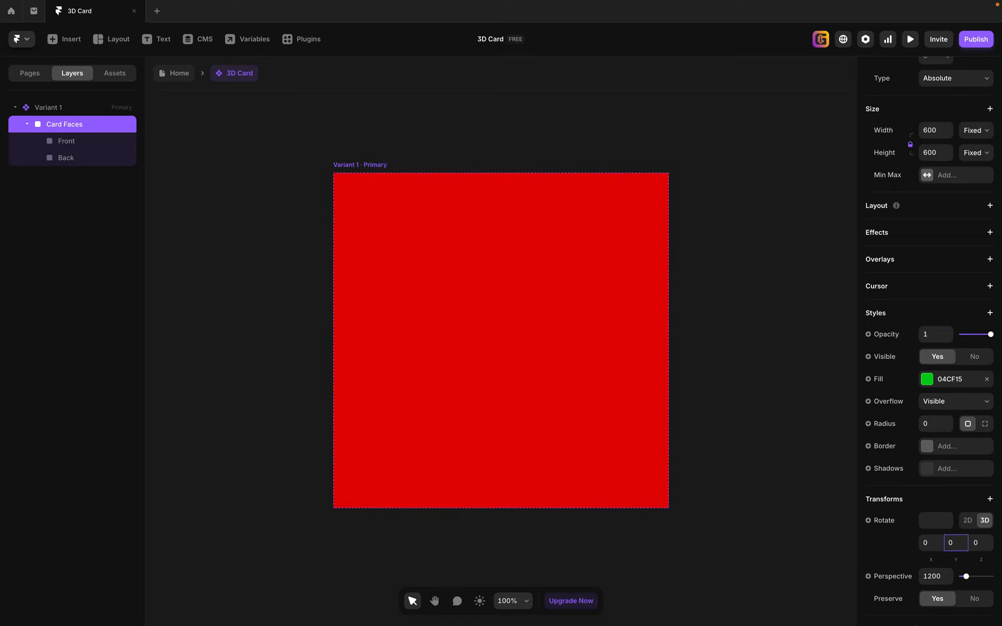
- Add the Backface transform to both the Front and Back frames, set it to Hidden, and deselect them
left_click(86, 141)
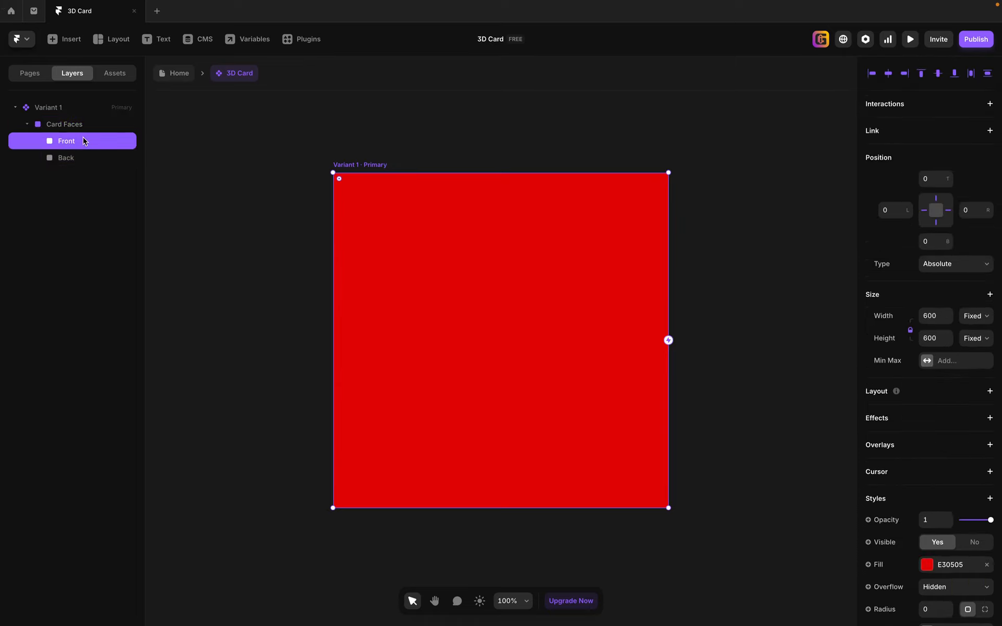
left_click(82, 164, "shift")
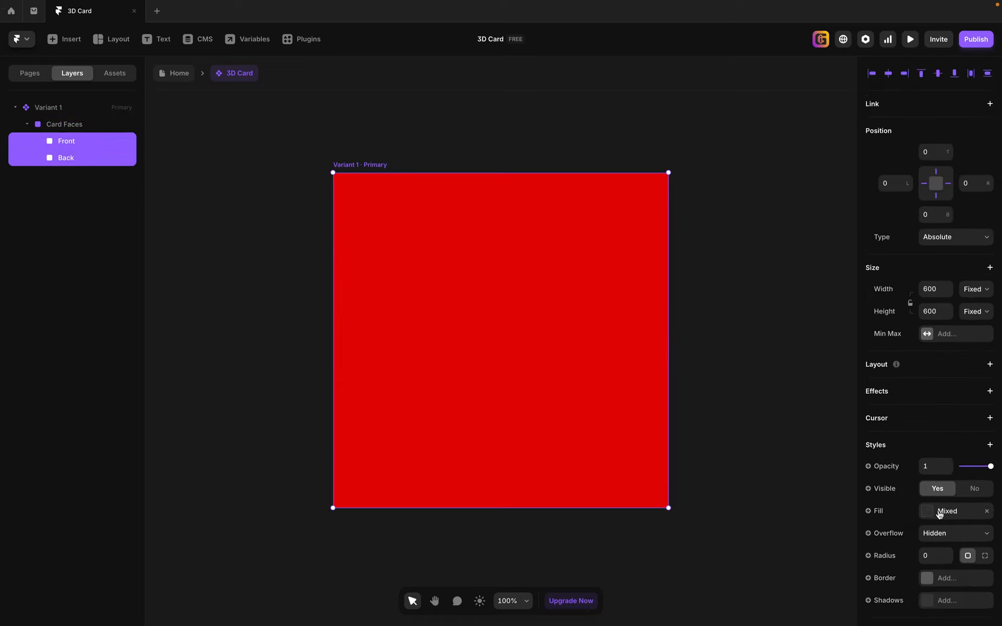
scroll(987, 540, "down", 5)
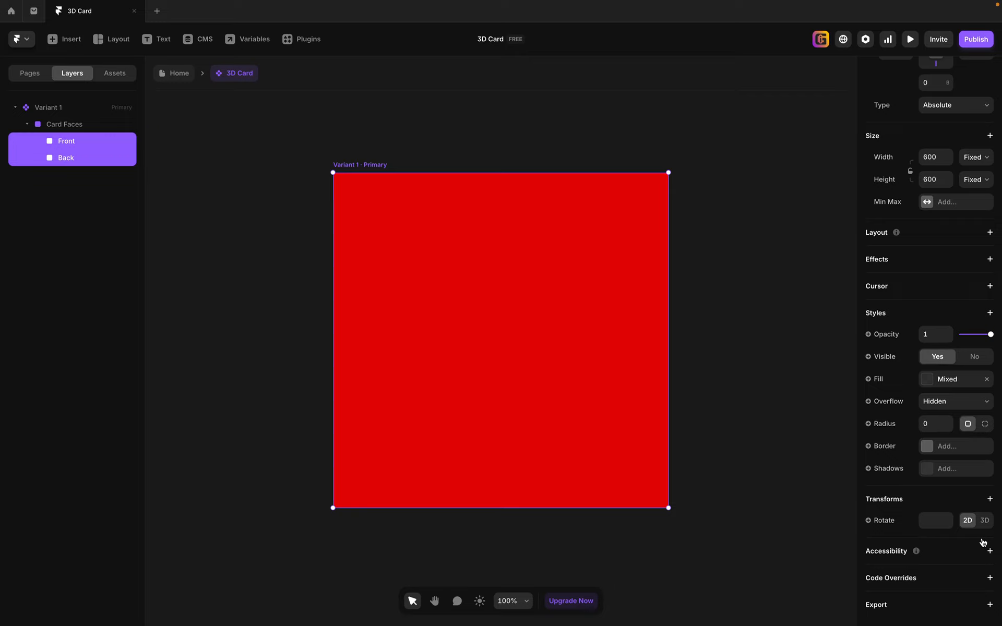
left_click(951, 497)
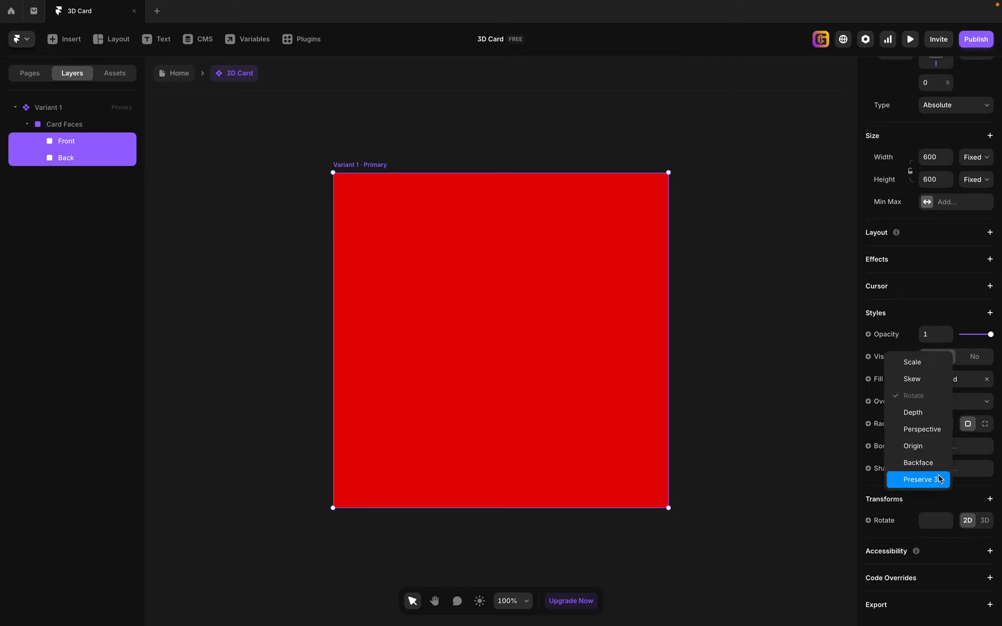
left_click(920, 463)
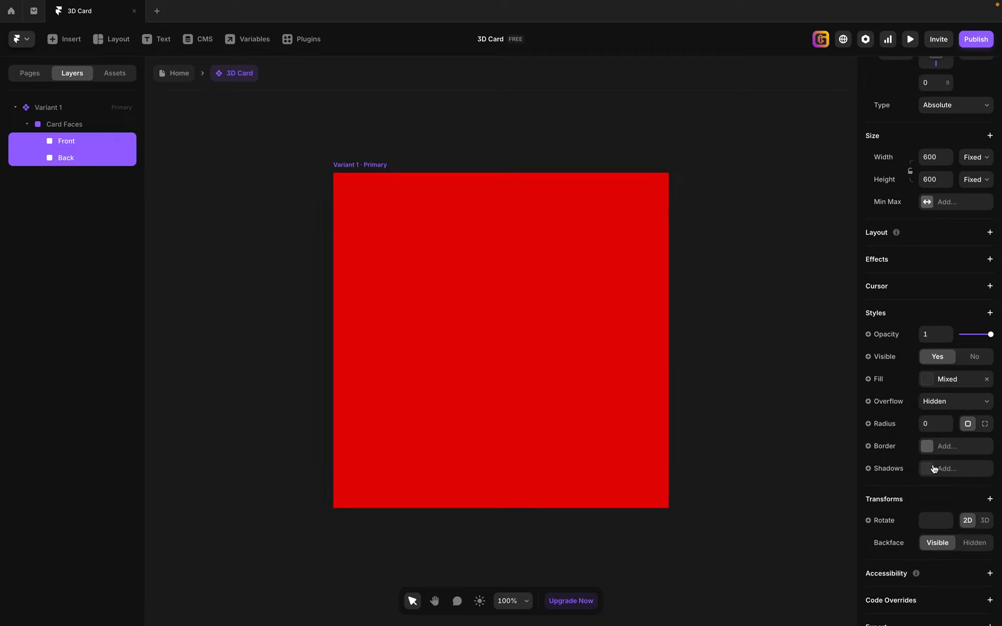
left_click(976, 544)
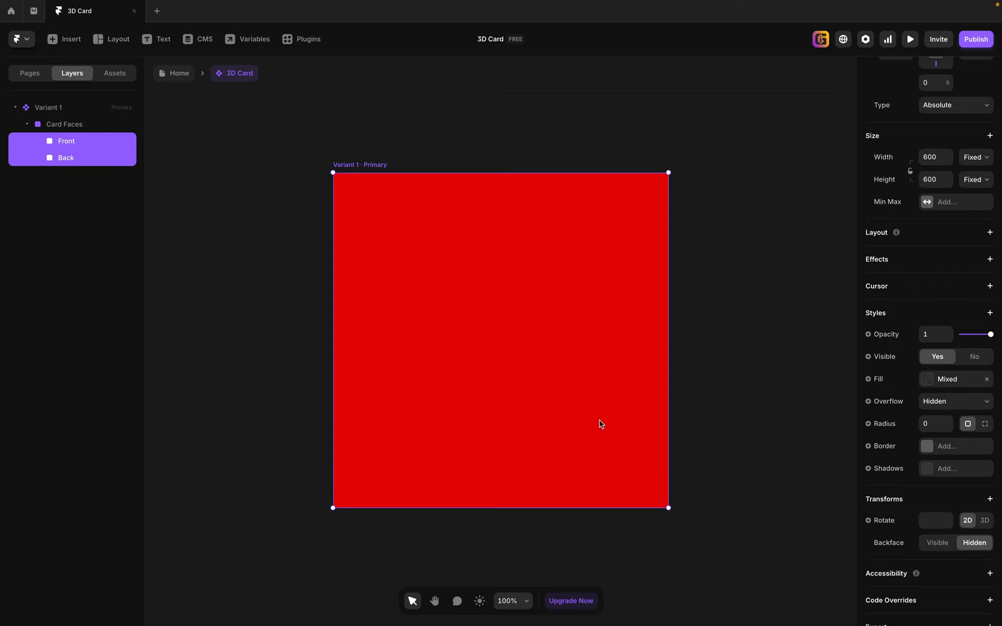
left_click(196, 222)
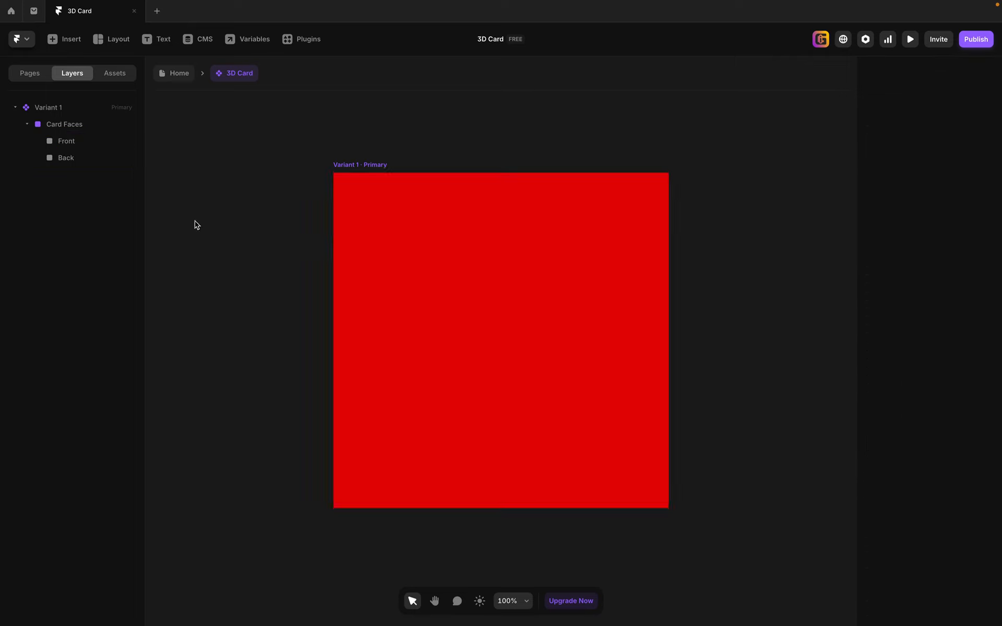
- Add a Rotate transform to the Front frame and switch it to 3D
left_click(76, 125)
left_click(78, 142)
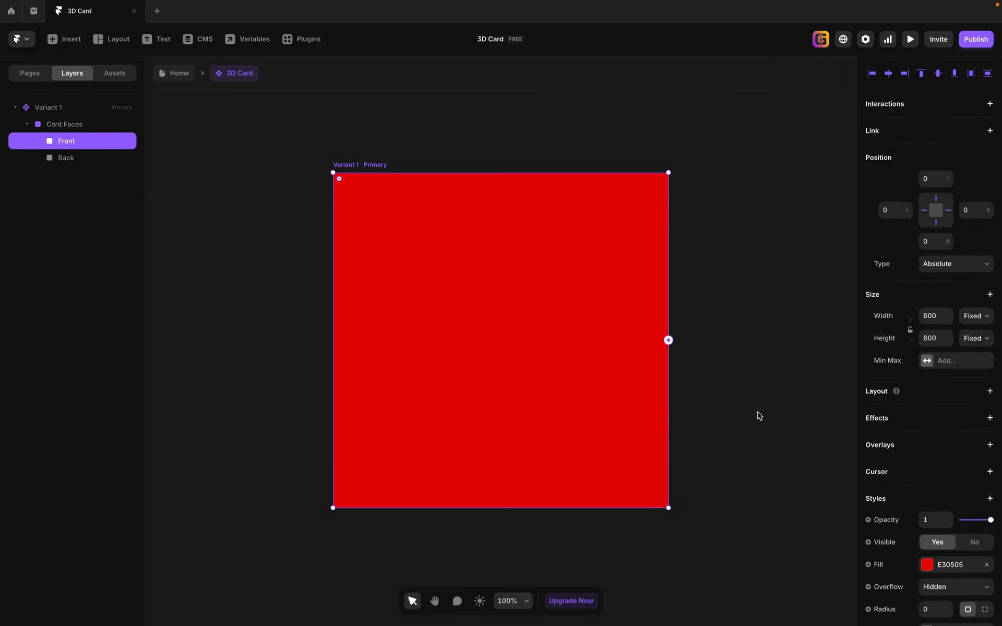
scroll(948, 514, "down", 4)
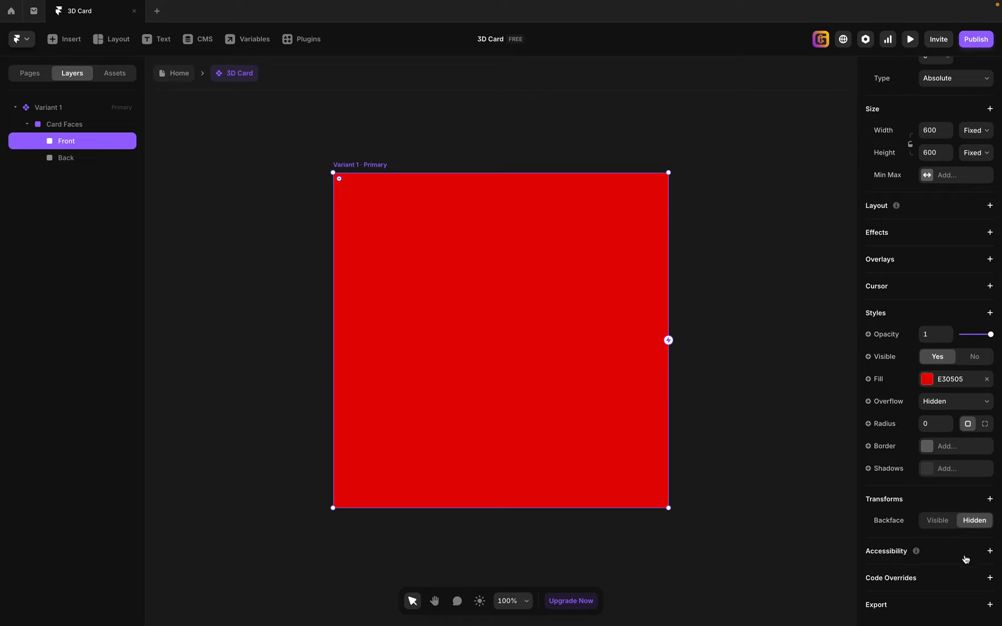
left_click(950, 498)
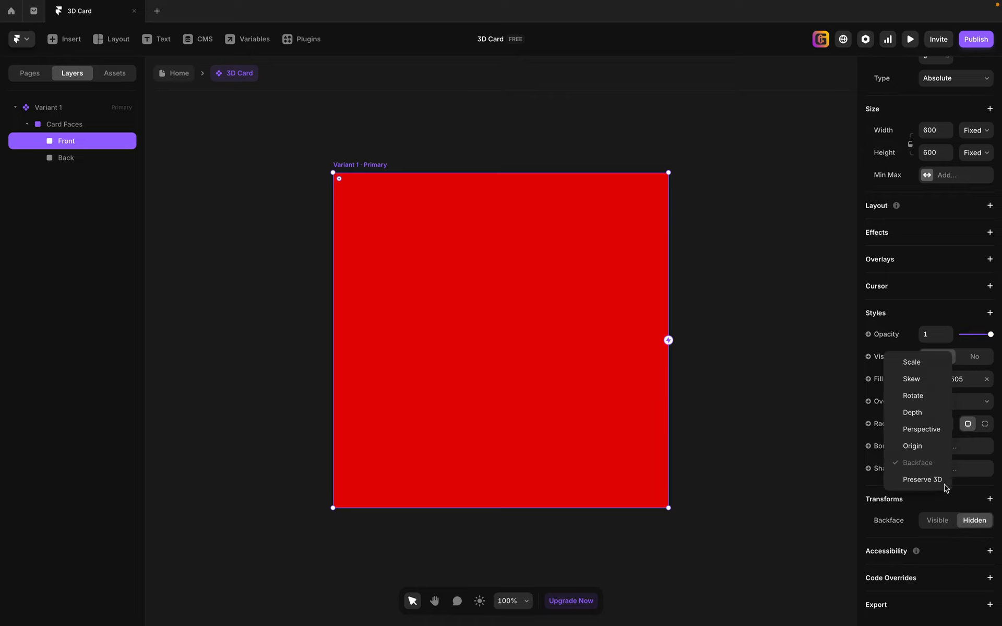
left_click(930, 402)
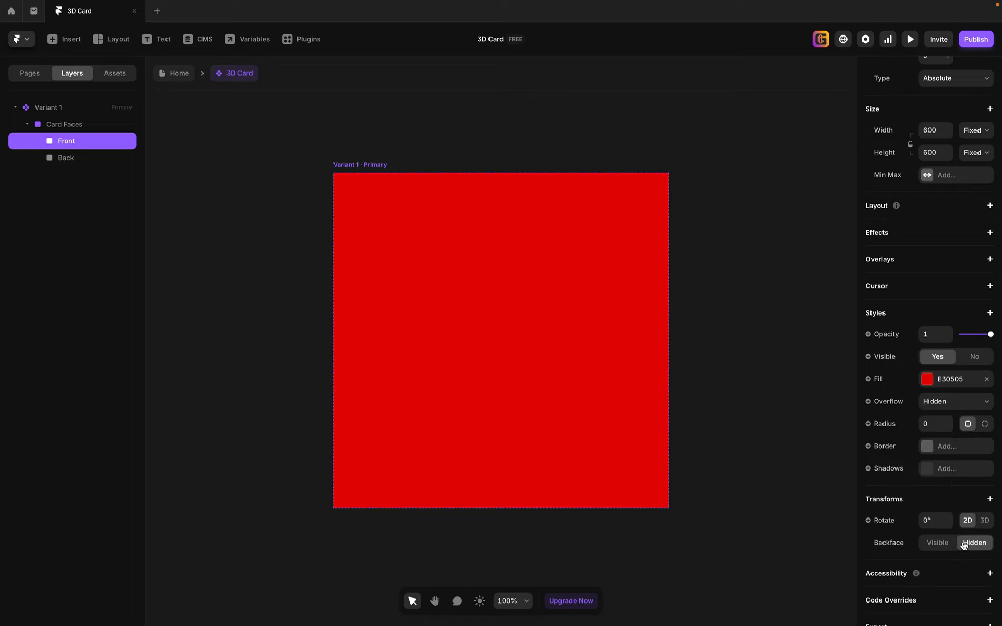
left_click(984, 522)
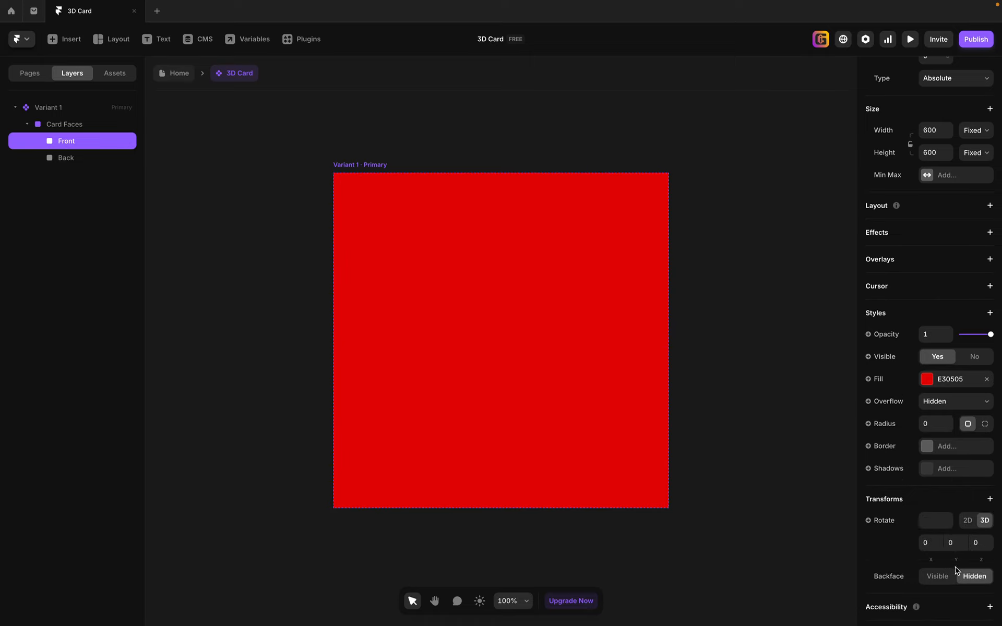
- Test the Front frame at a Y rotation of about 112° with Backface Visible and Hidden, and reset the rotation to 0
left_click_drag(959, 564, 950, 499)
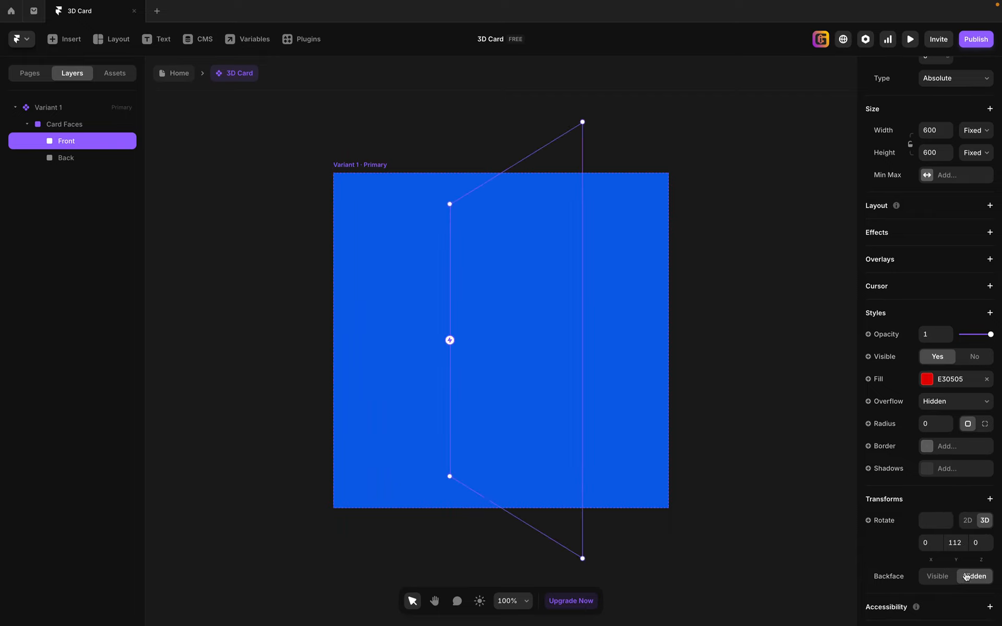
left_click(935, 576)
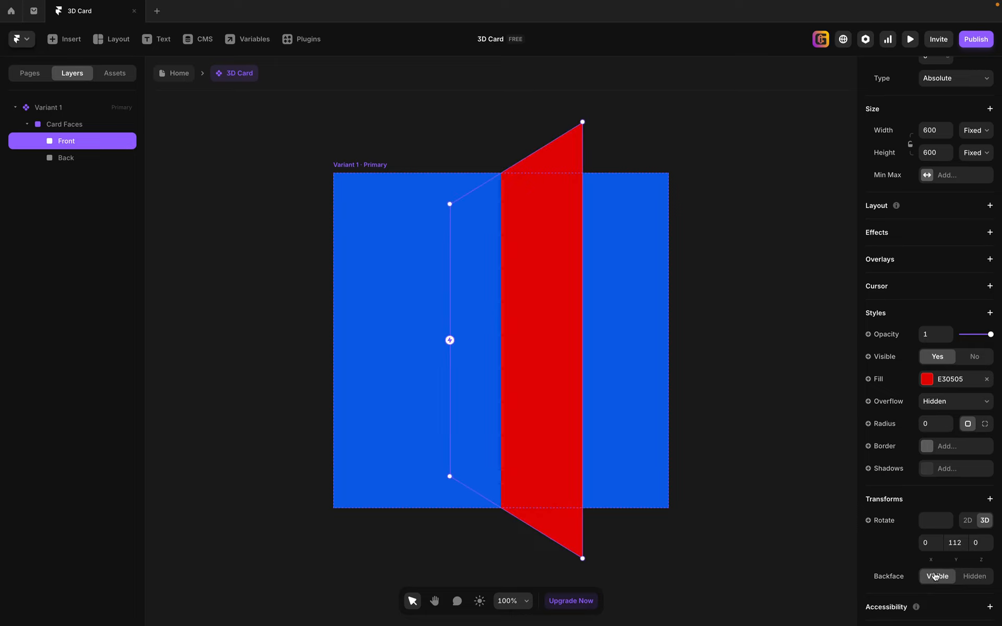
left_click(982, 576)
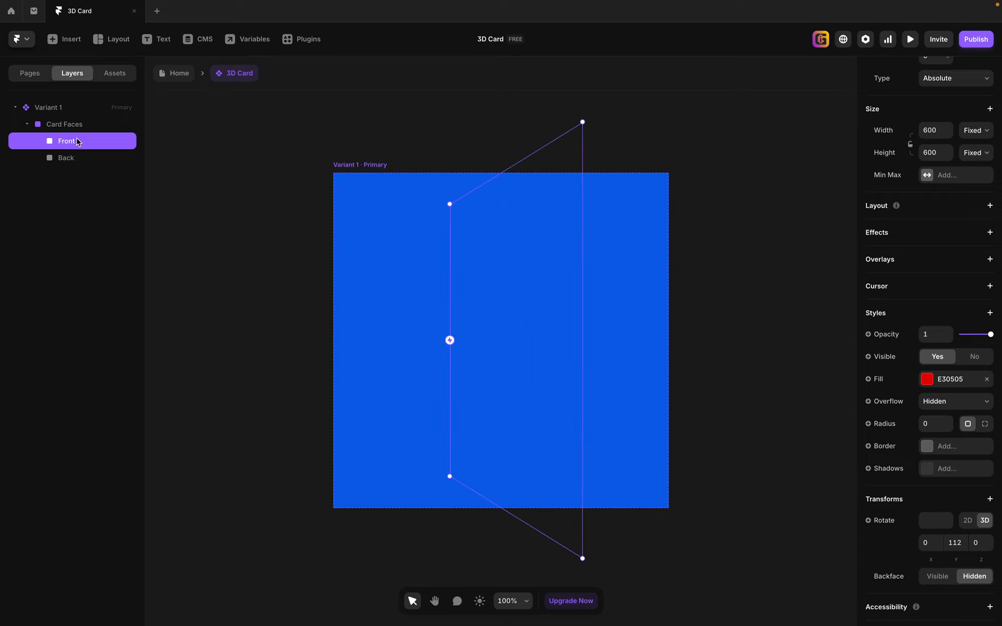
left_click(956, 542)
type("0")
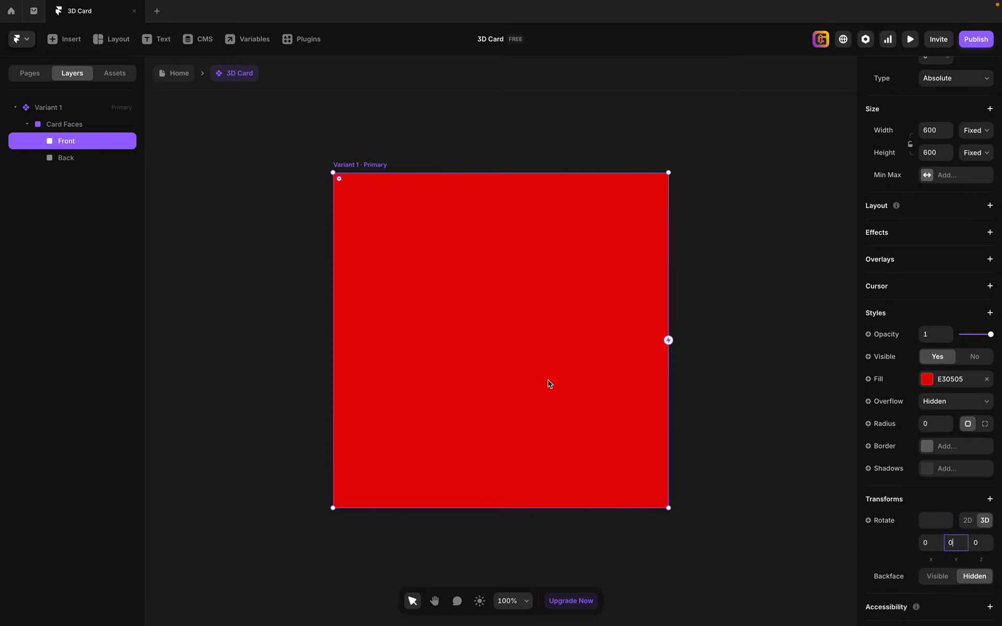
left_click(72, 156, "shift")
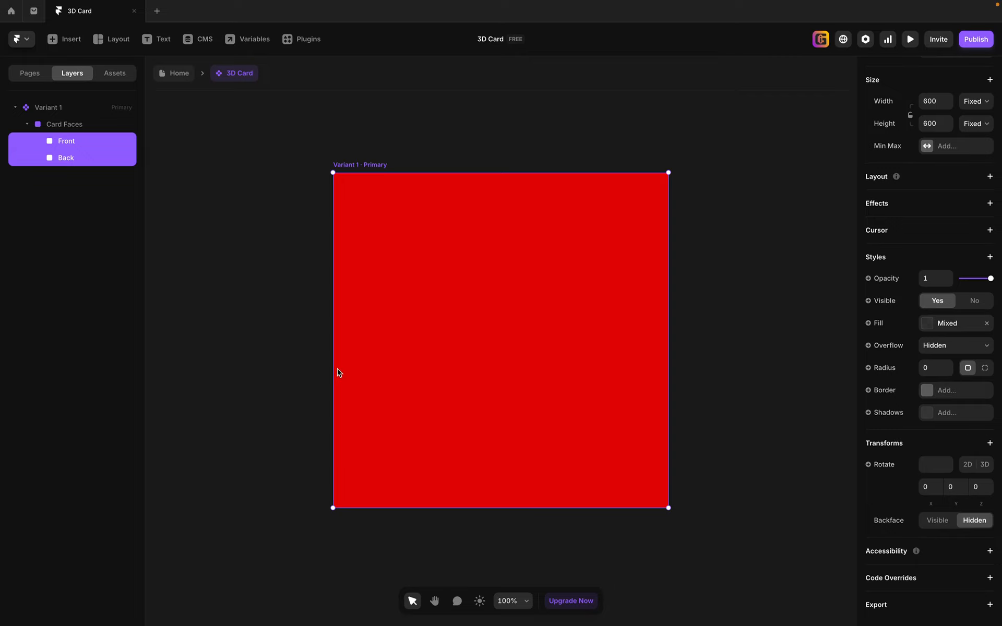
- Add a second variant of the card component beside the primary Variant 1 and deselect it
left_click(50, 108)
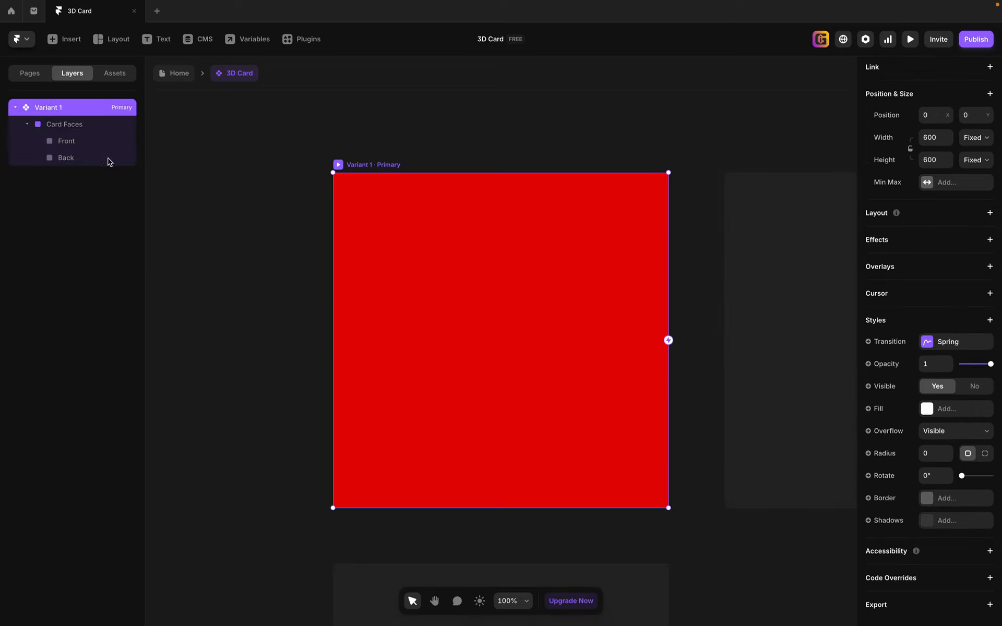
key("space")
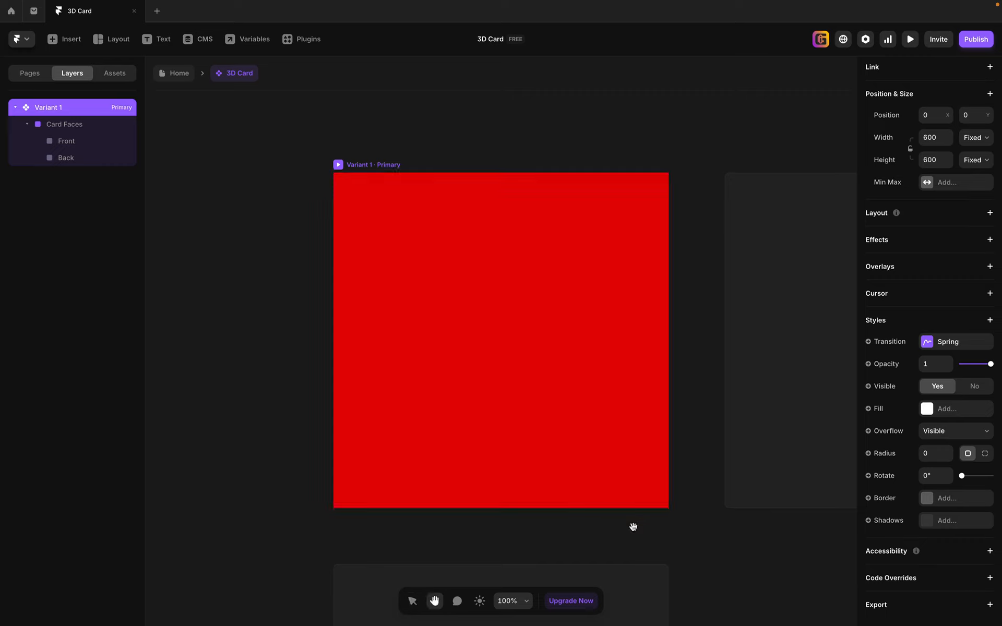
left_click_drag(634, 528, 484, 507)
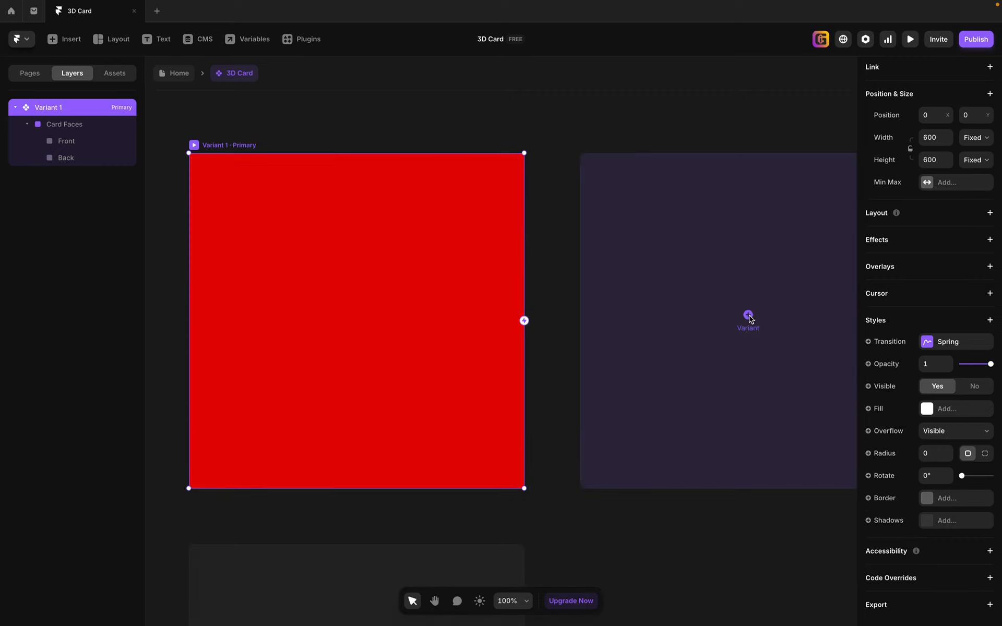
left_click(748, 316)
scroll(519, 342, "down", 4)
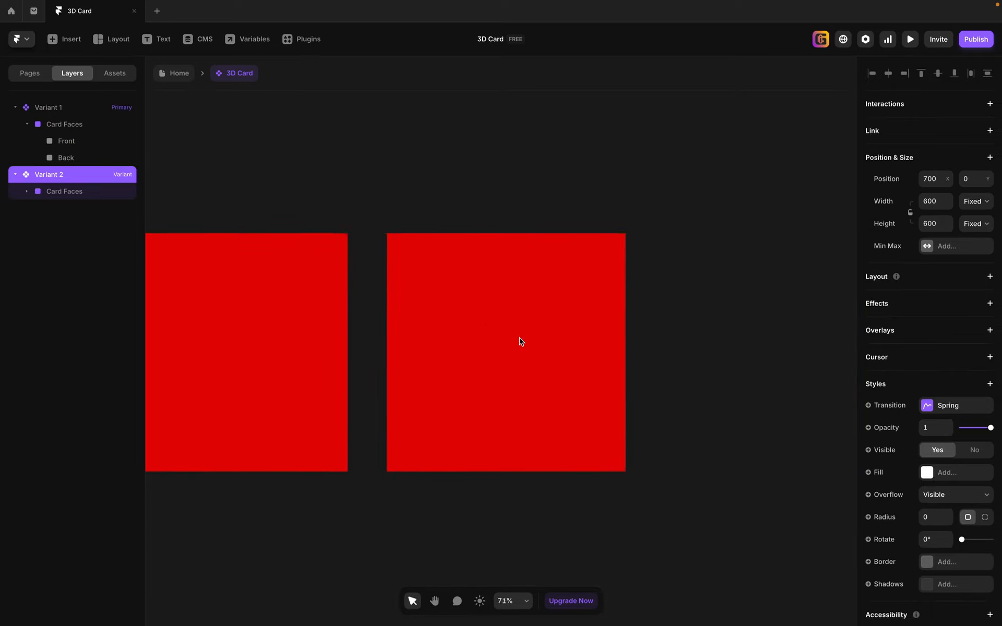
scroll(519, 338, "down", 1)
left_click(314, 160)
key("space")
left_click_drag(312, 161, 418, 130)
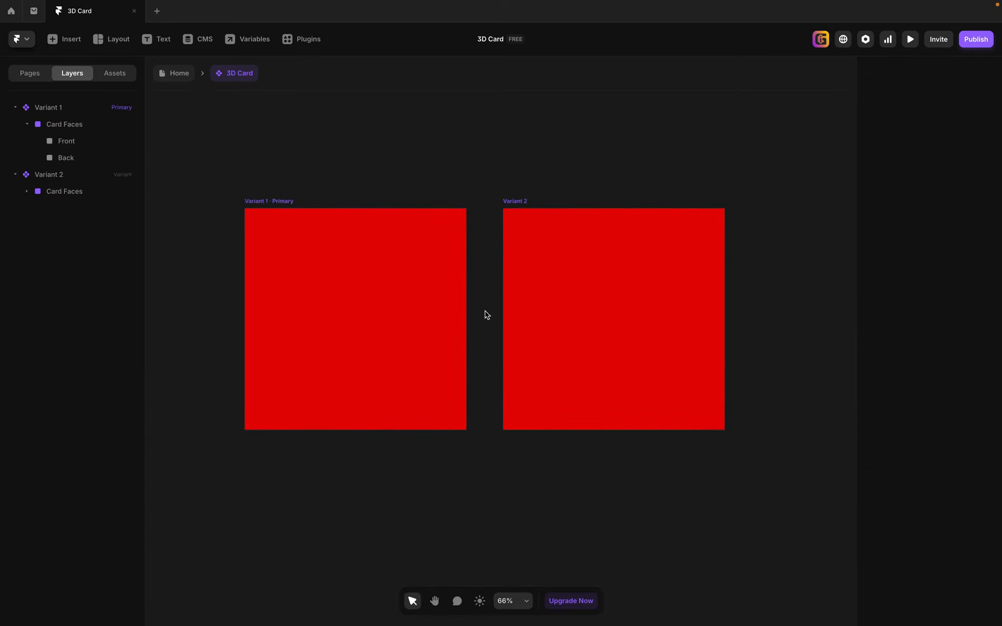
- Set the 3D Y rotation of Card Faces in Variant 2 to 180
left_click(515, 203)
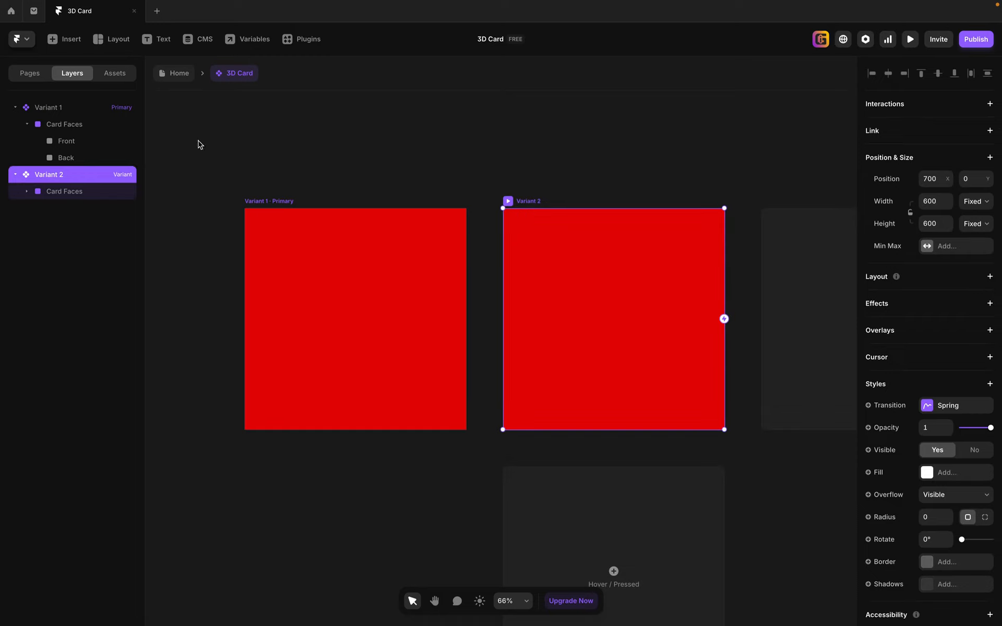
left_click(61, 195)
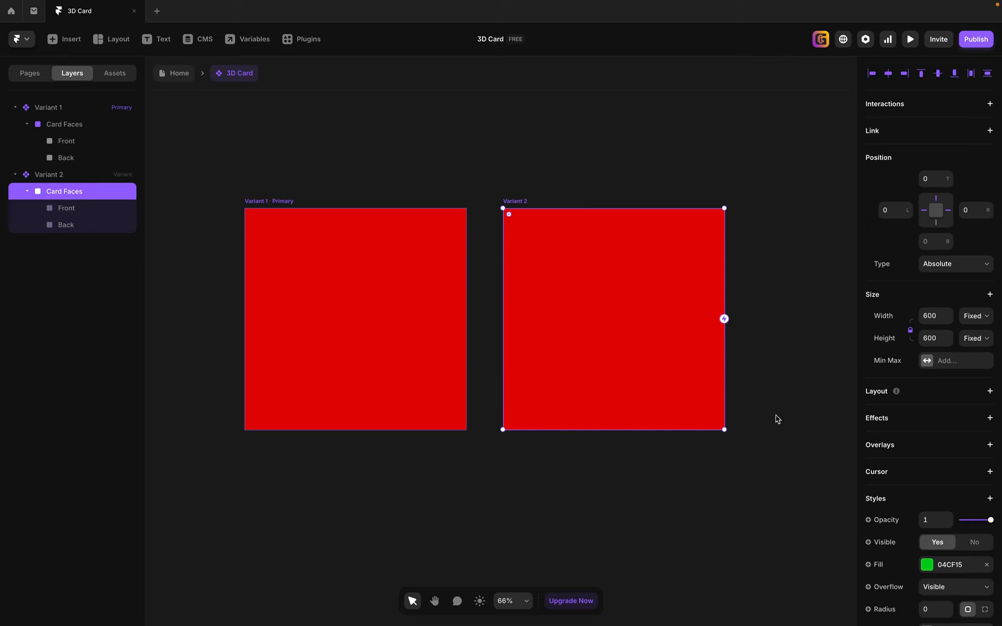
scroll(933, 539, "down", 4)
scroll(946, 547, "down", 2)
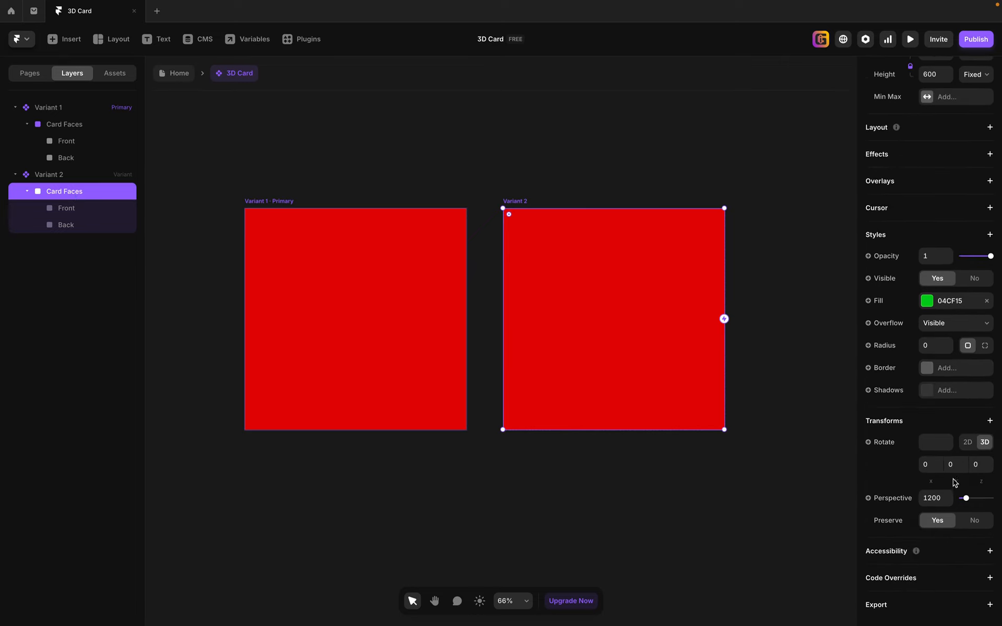
left_click_drag(957, 482, 941, 400)
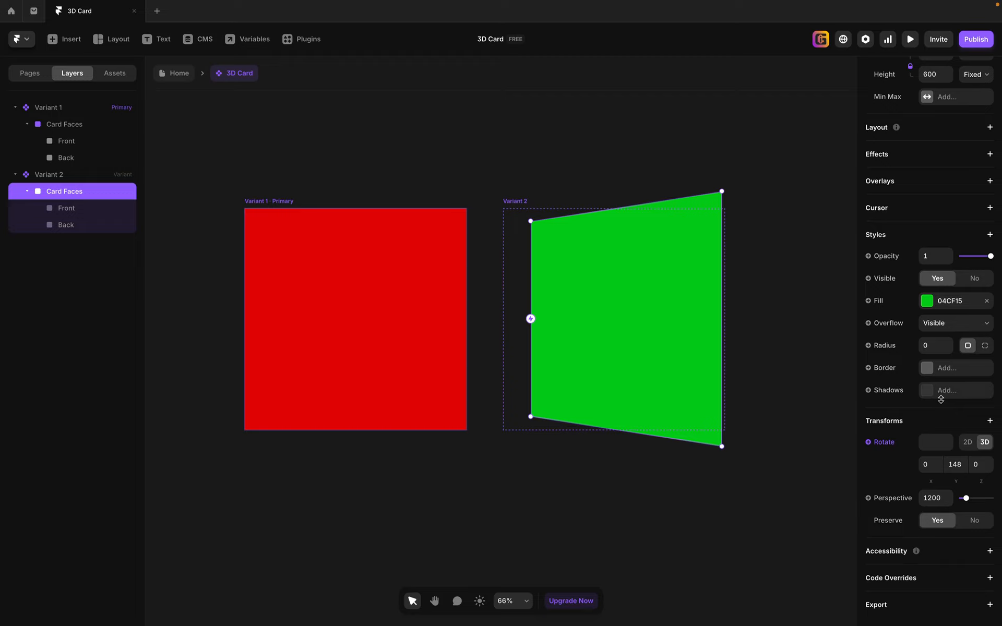
left_click(956, 466)
type("1")
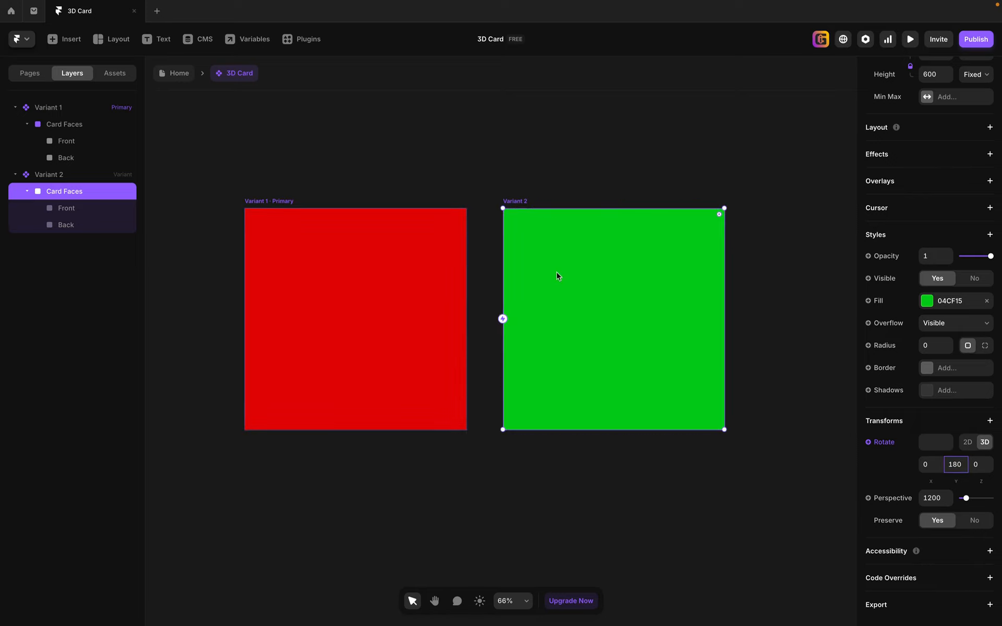
- Switch the Rotate transform of Variant 2's Back frame to 3D
left_click(76, 226)
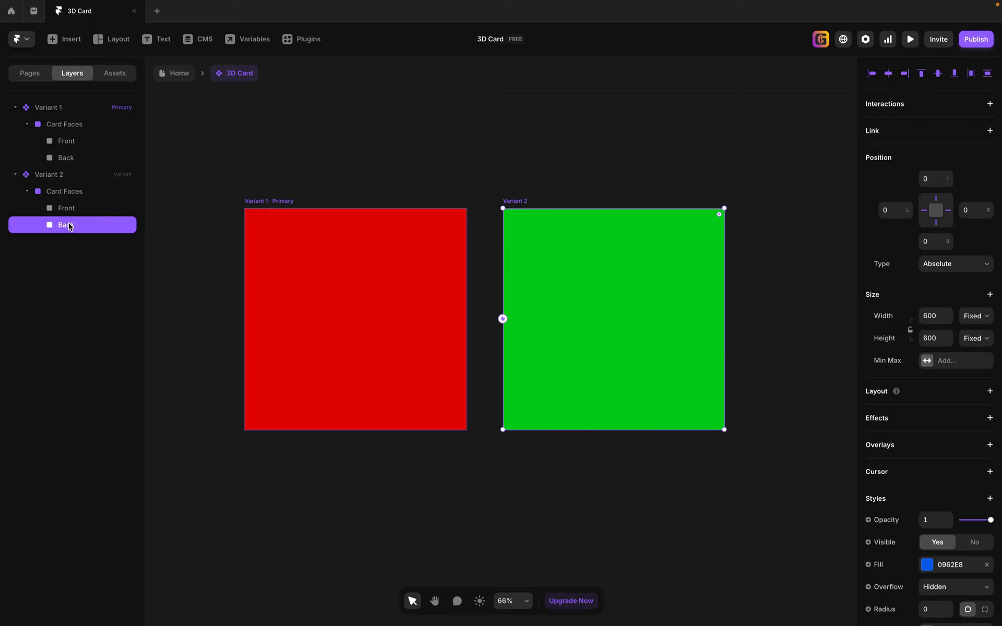
scroll(940, 519, "down", 4)
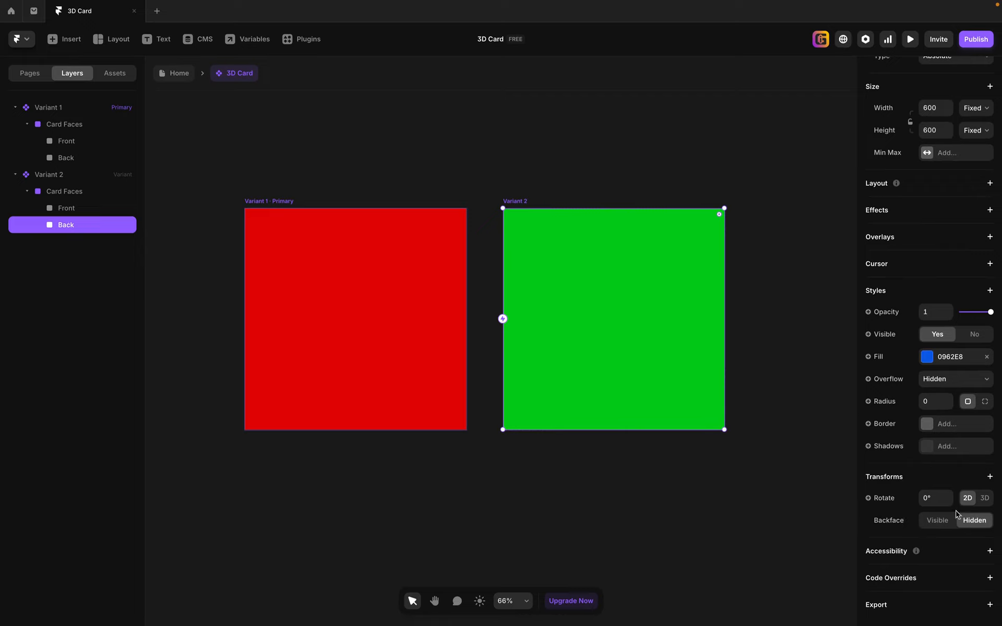
left_click(942, 483)
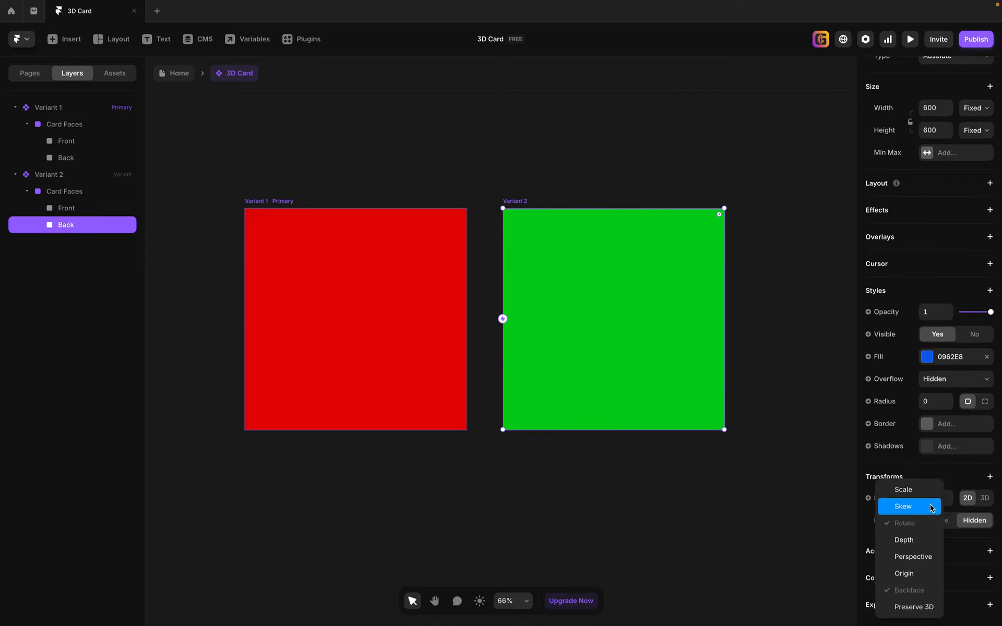
left_click(949, 495)
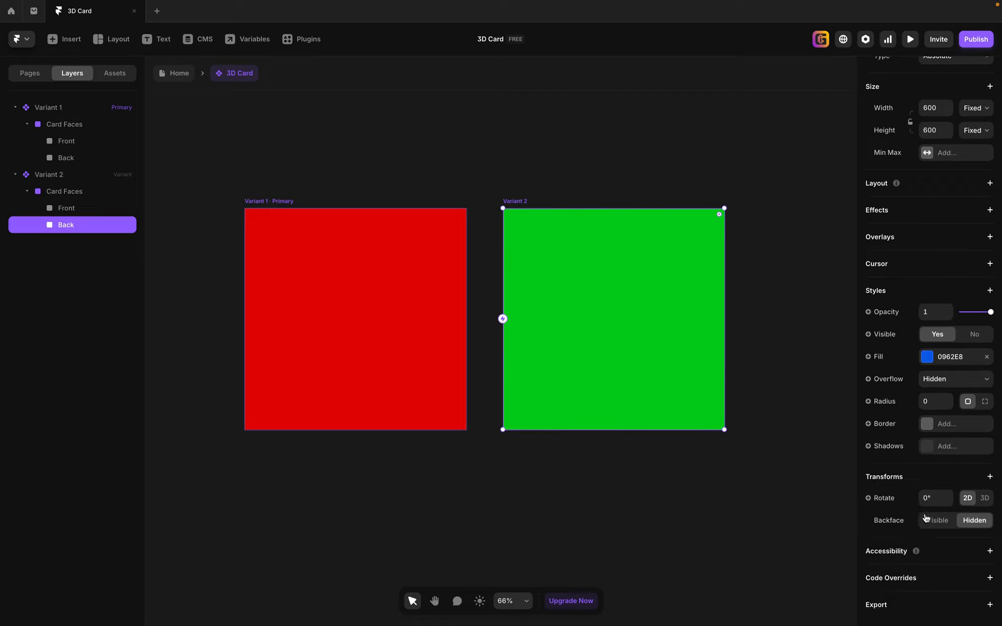
left_click(985, 498)
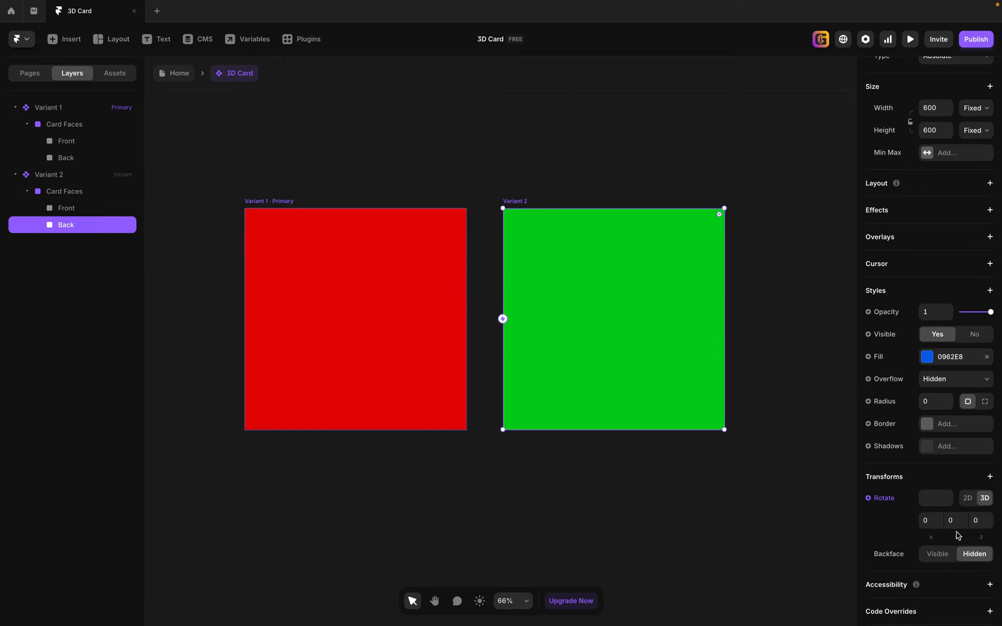
- Try intermediate Y rotations on Variant 2's Back frame, then set its Y rotation to 180
left_click_drag(958, 528, 941, 491)
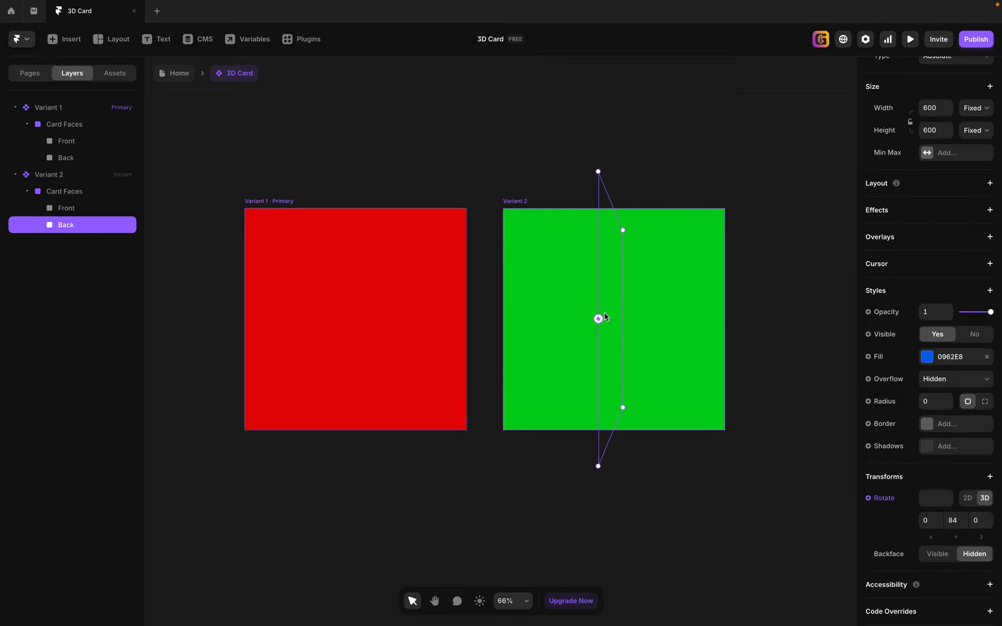
left_click_drag(959, 541, 961, 520)
left_click(957, 521)
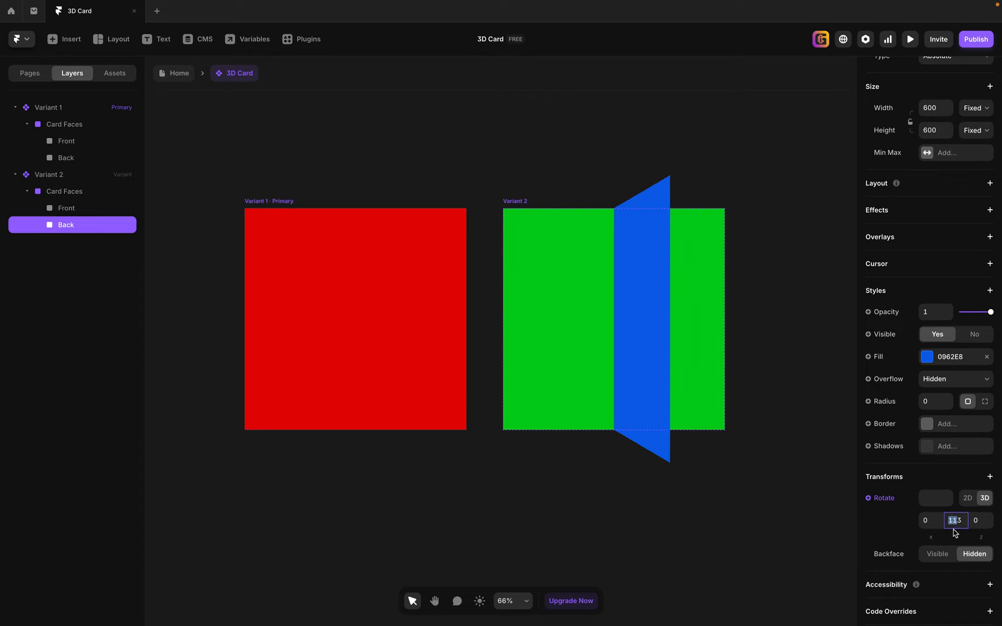
type("180")
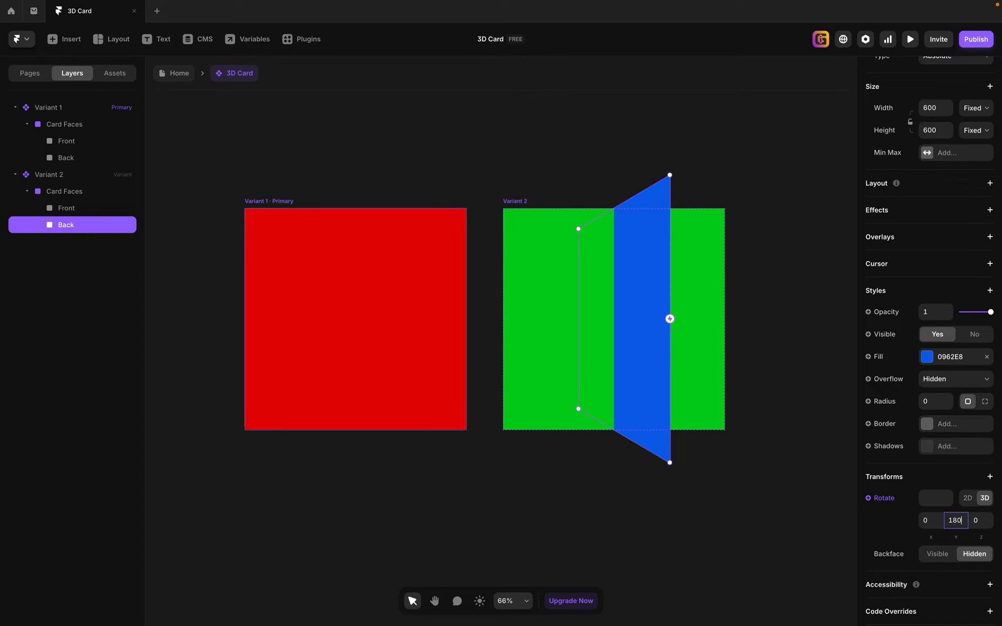
key("Return")
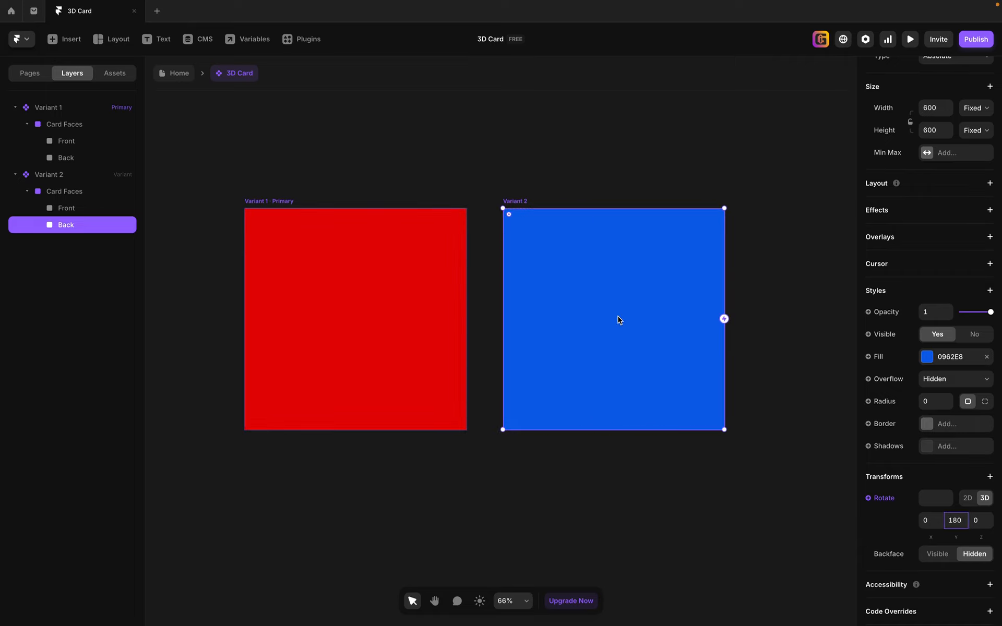
- Compare the Y rotation of Card Faces in Variant 1 with that in Variant 2
left_click(268, 203)
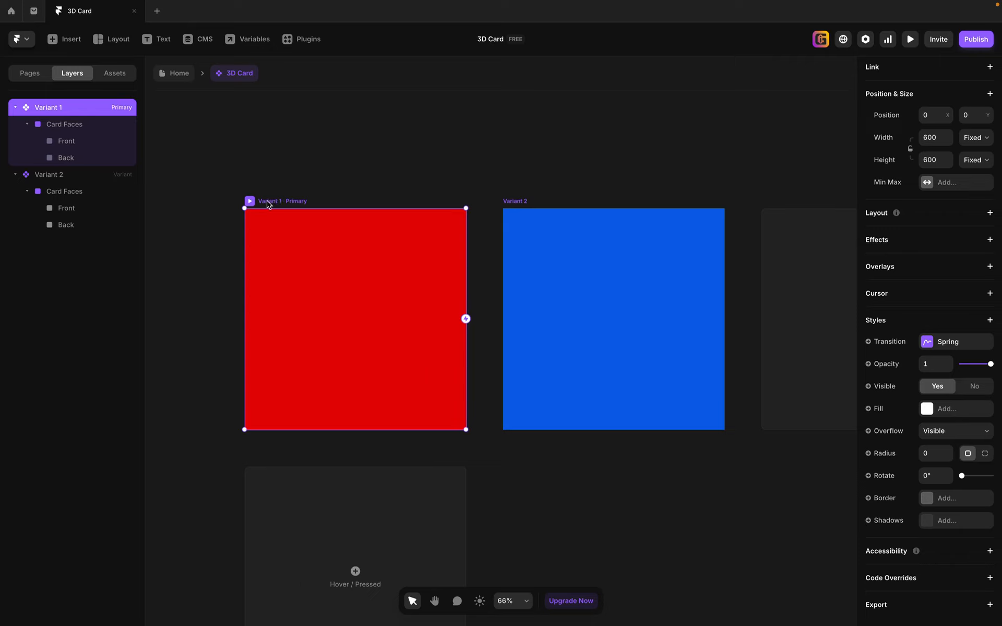
left_click(66, 126)
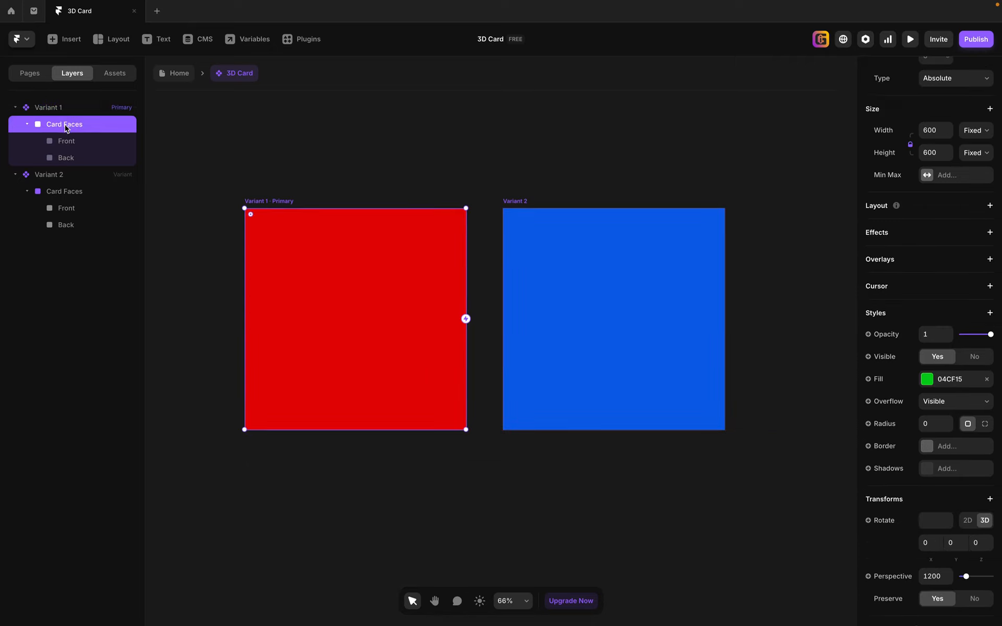
scroll(934, 496, "down", 2)
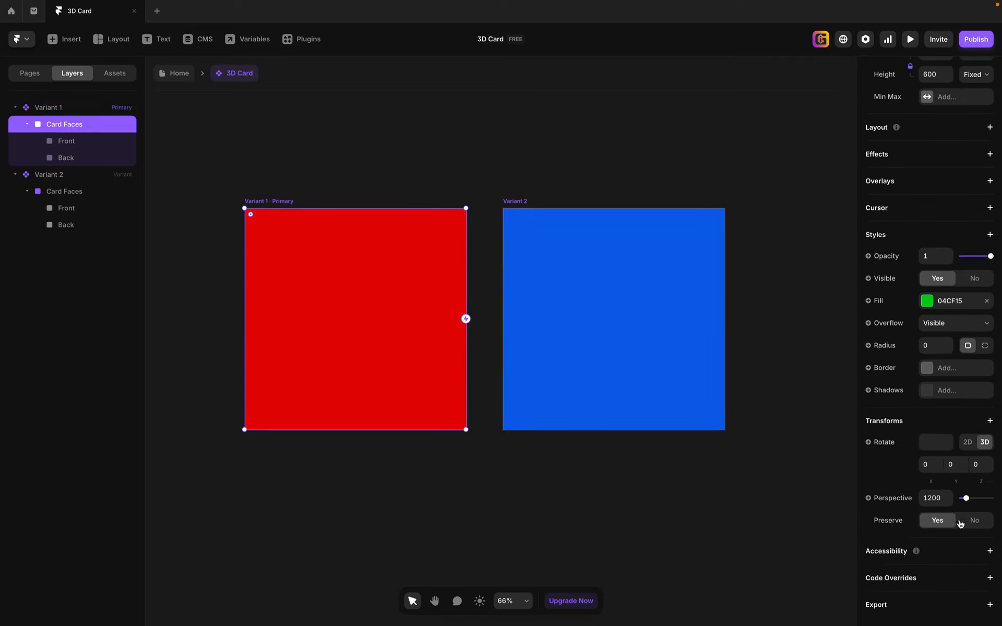
left_click(959, 464)
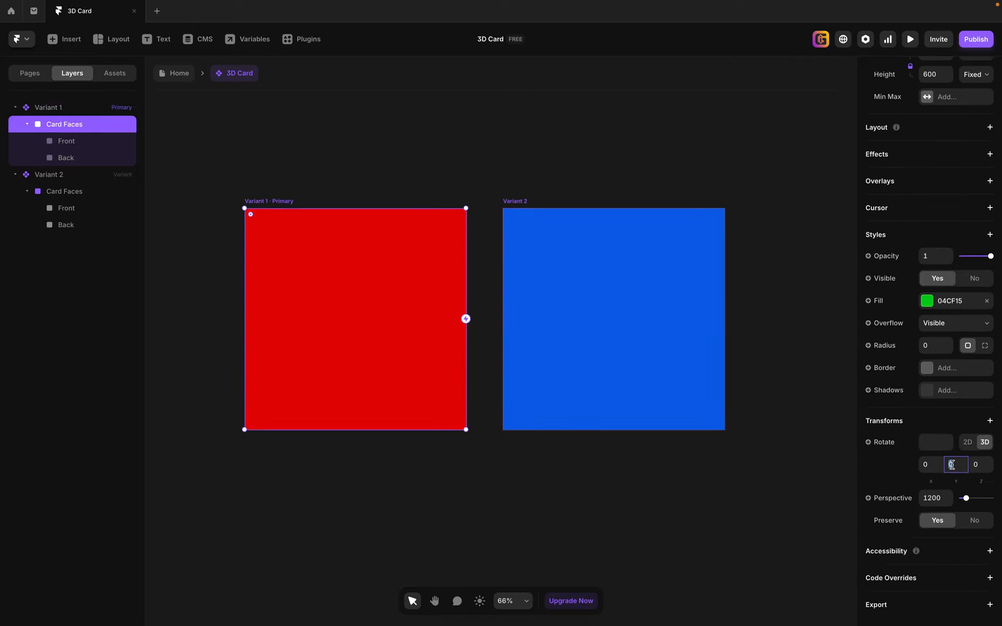
left_click(63, 174)
left_click(64, 191)
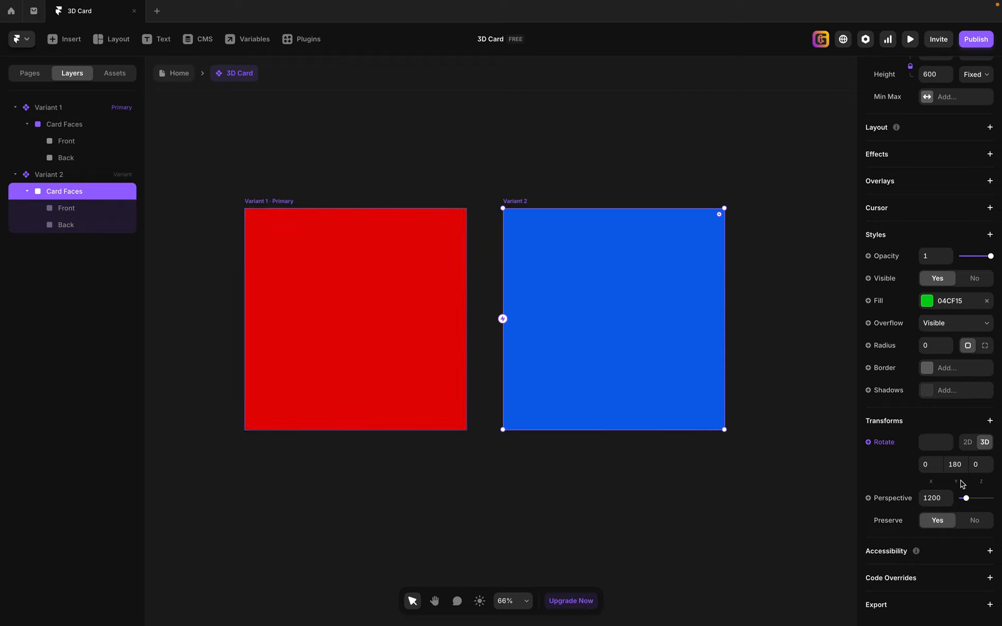
mouse_move(959, 479)
left_mouse_down()
mouse_move(947, 398)
mouse_move(967, 481)
left_mouse_up()
left_click(304, 152)
- Add Click interactions that link Variant 1 to Variant 2 and Variant 2 back to Variant 1
left_click(265, 204)
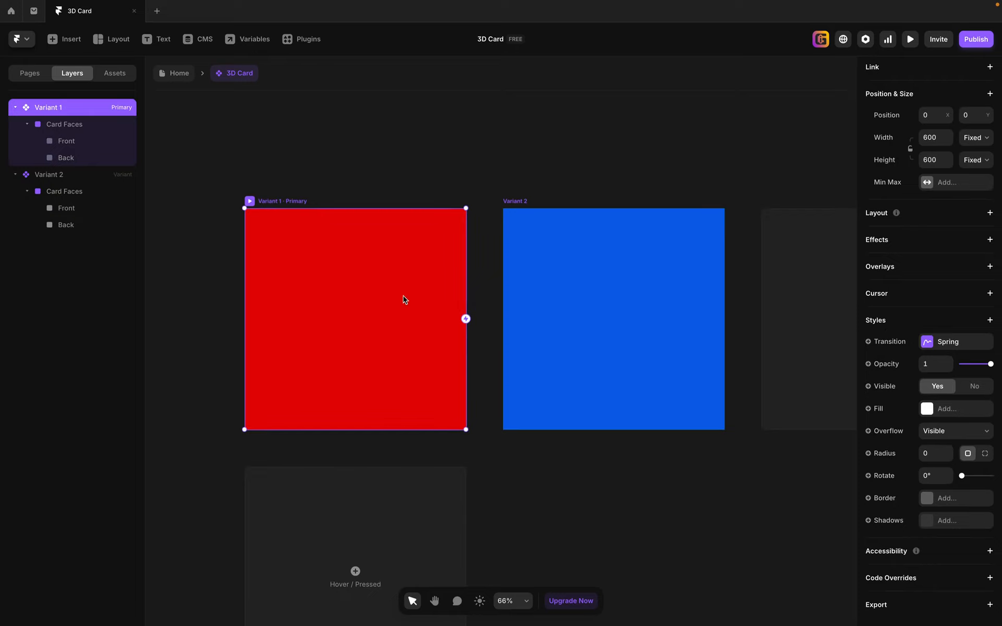
left_click_drag(466, 319, 540, 327)
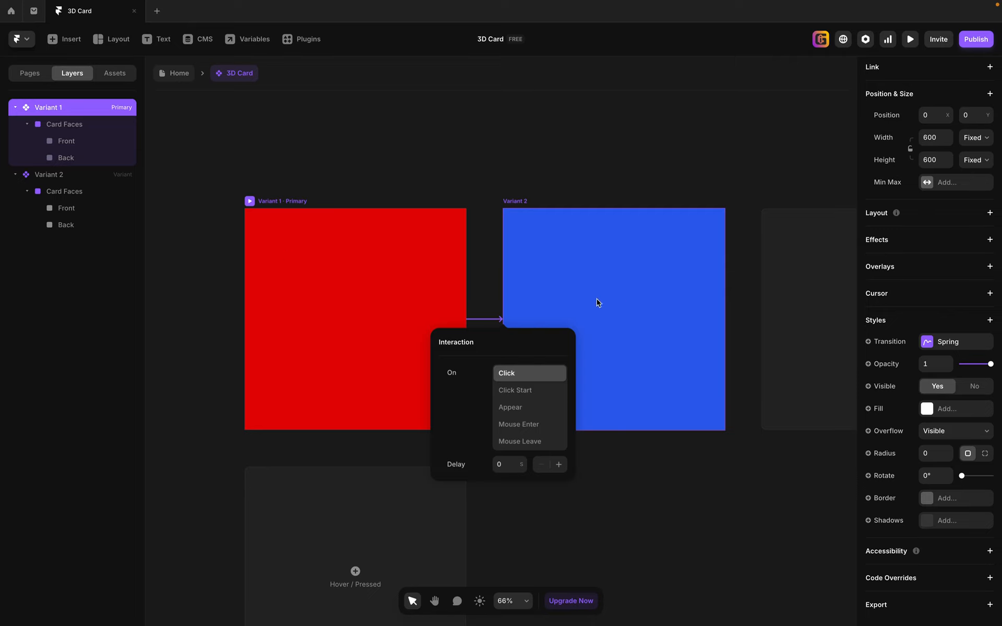
key("Escape")
left_click(520, 204)
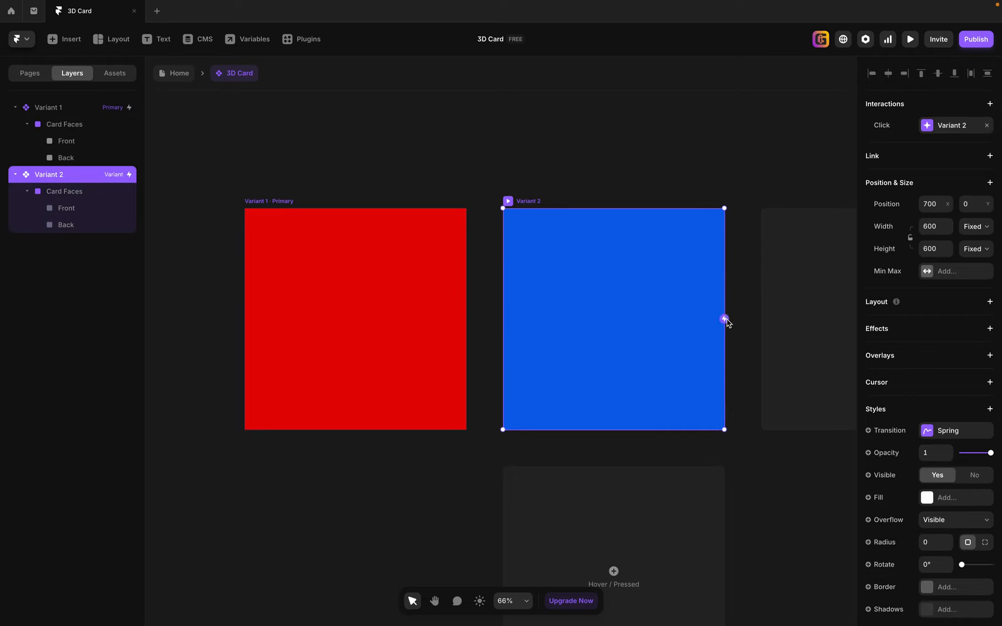
left_click_drag(725, 319, 394, 330)
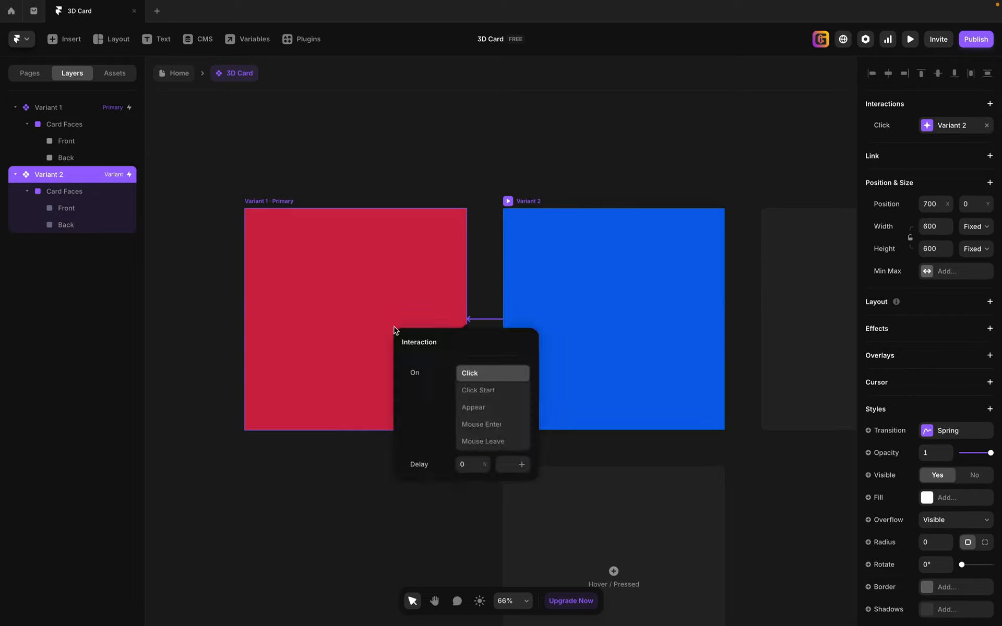
key("Escape")
- Preview the component from Variant 1, flip the card back and forth several times, and return to the canvas
left_click(251, 202)
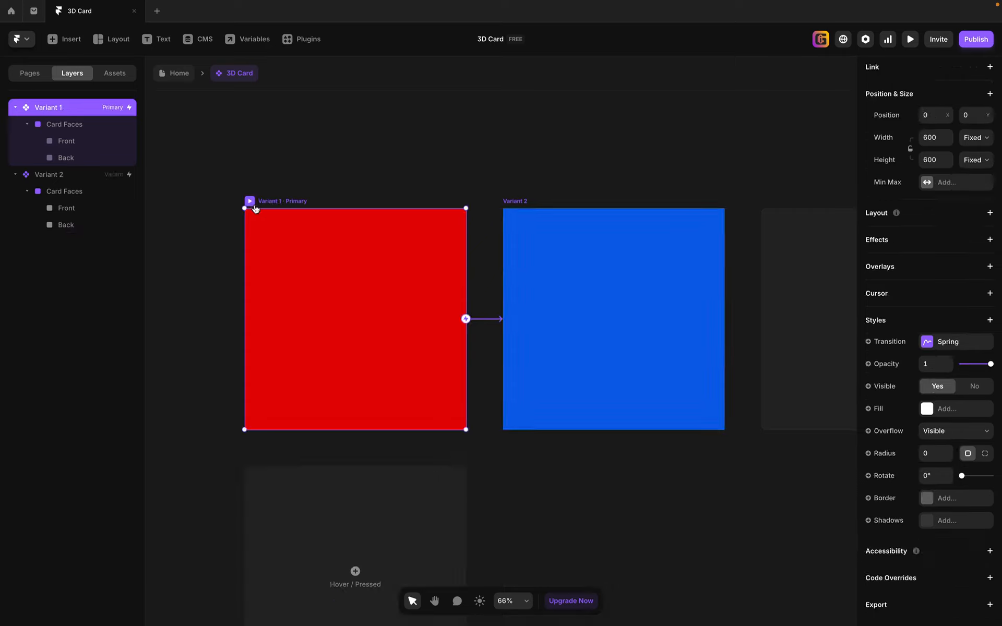
key("super+p")
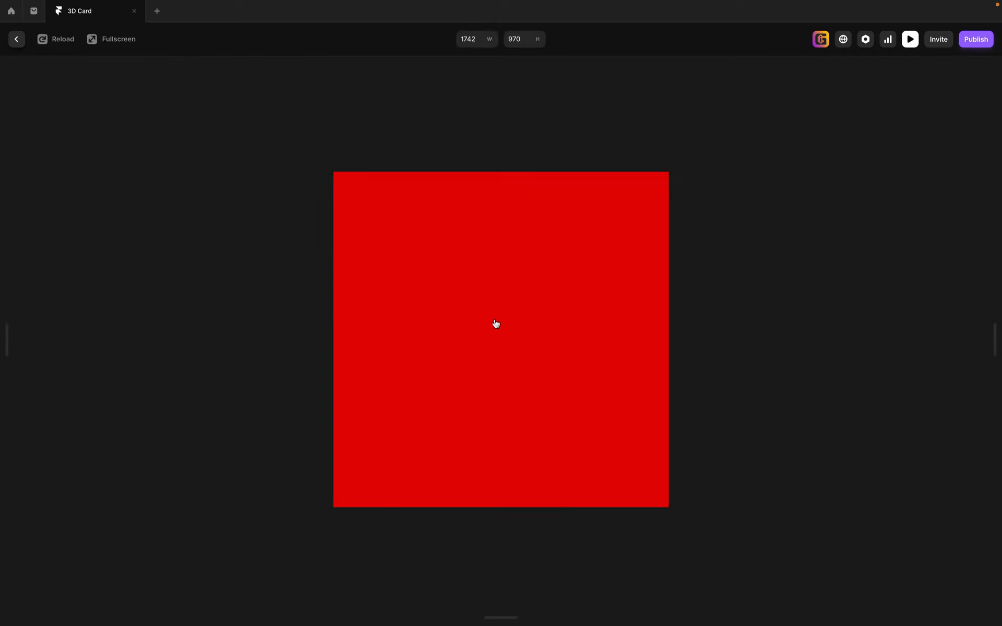
left_click(531, 307)
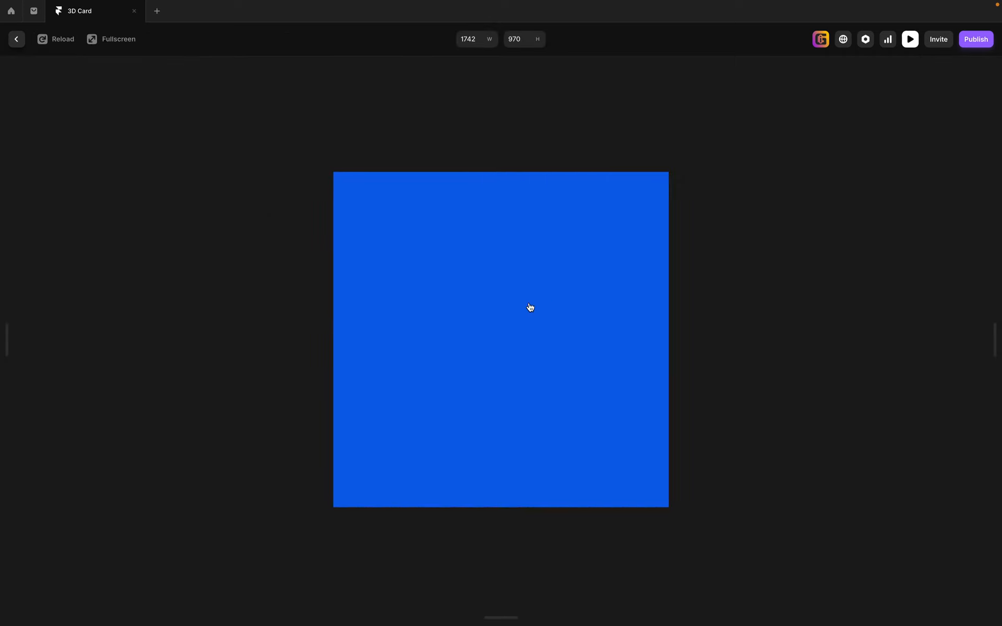
left_click(531, 307)
left_click(530, 307)
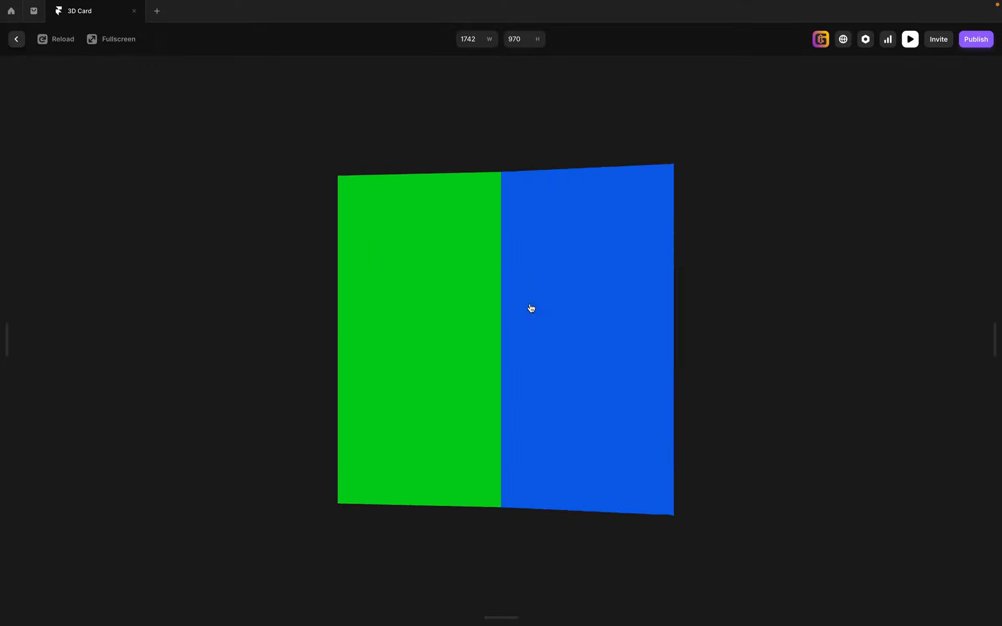
left_click(537, 312)
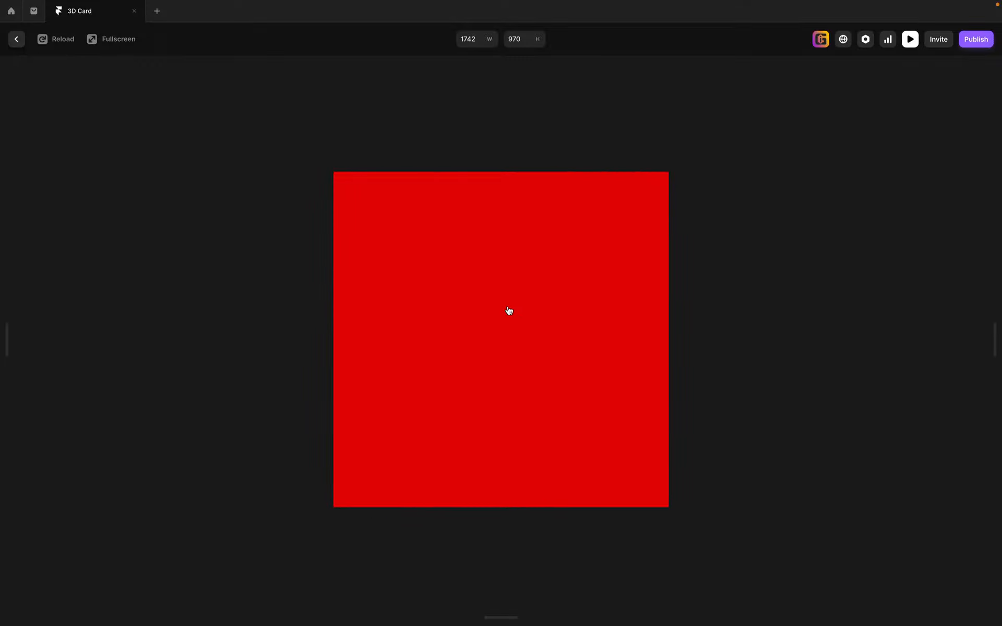
left_click(516, 325)
left_click(911, 40)
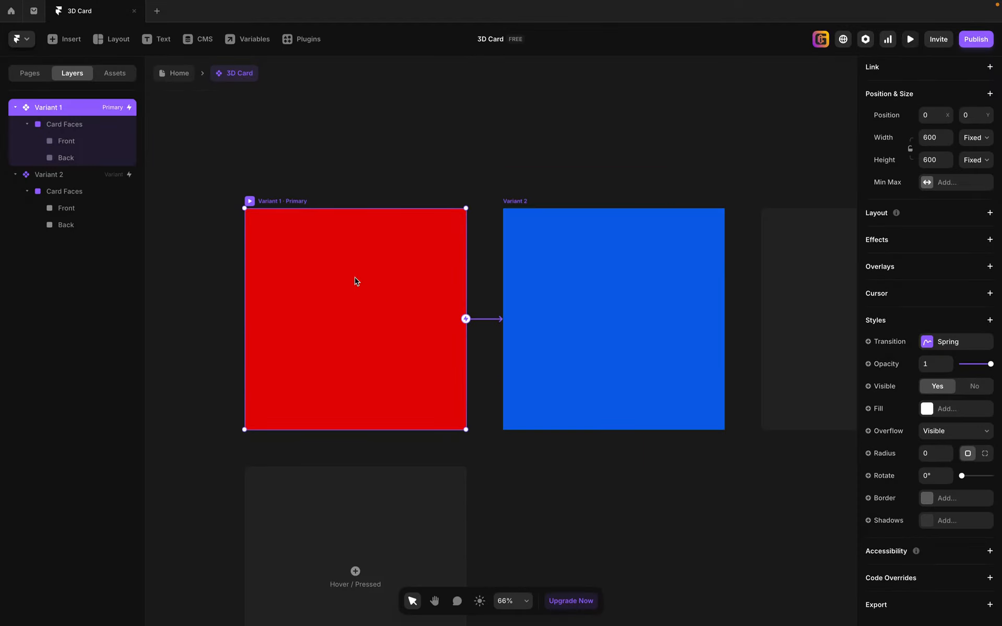
left_click(278, 192)
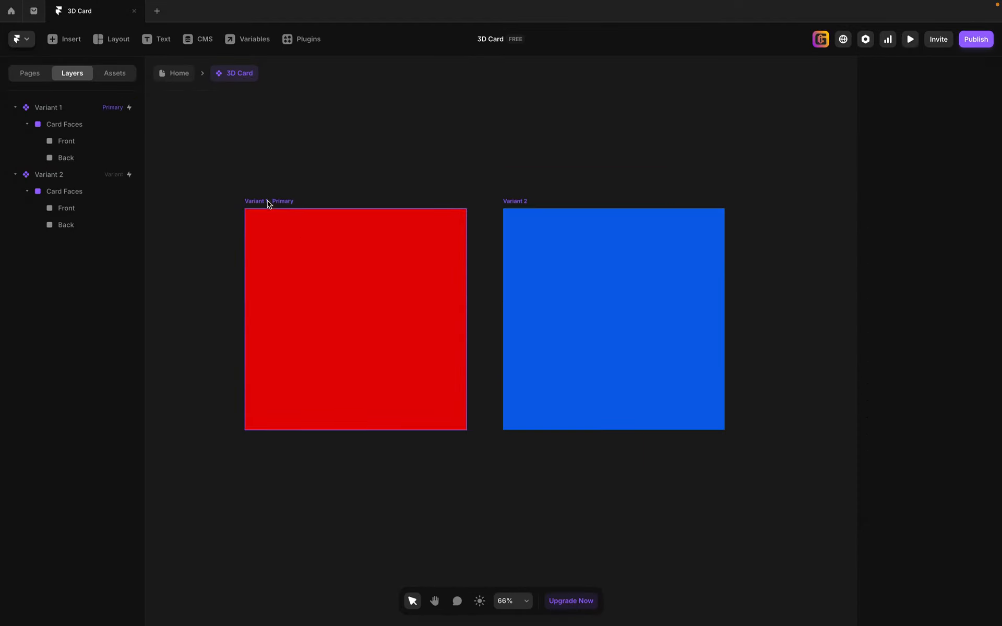
- Make Variant 1's Spring transition physics-based with stiffness 150 and damping 72
left_click(268, 202)
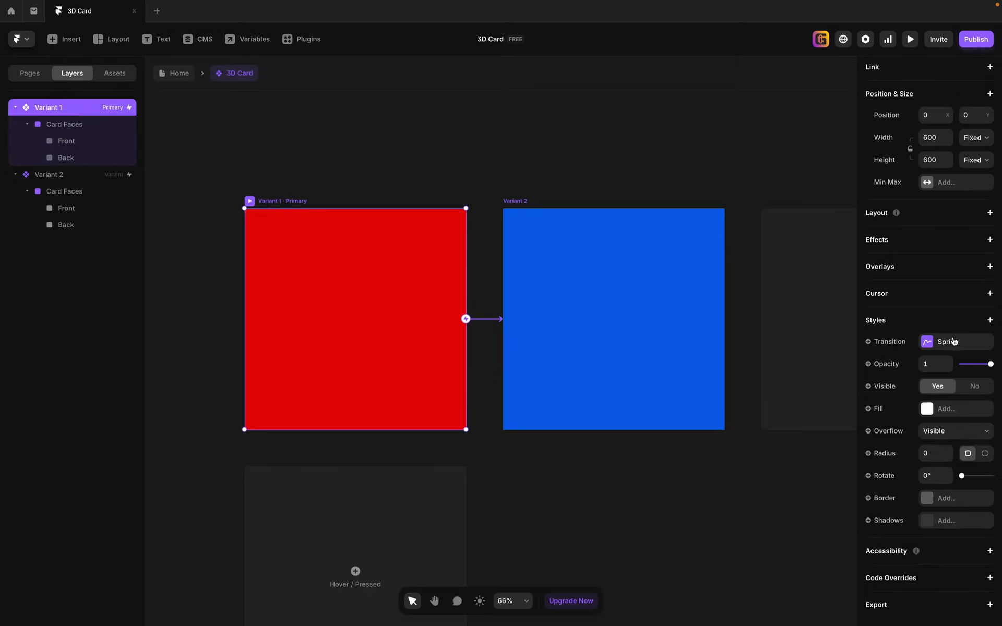
left_click(939, 347)
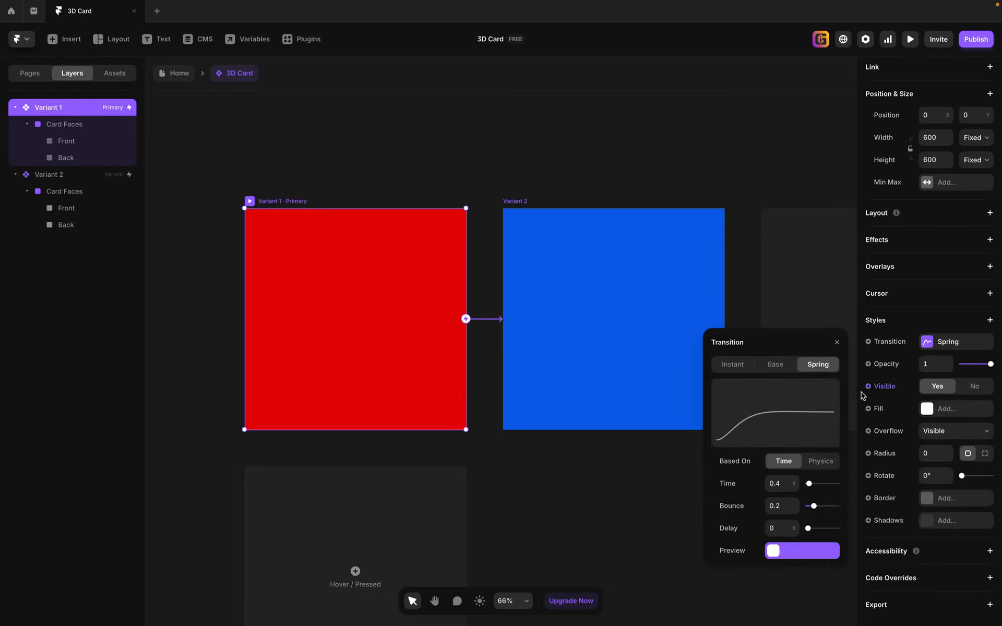
left_click(827, 460)
left_click(780, 484)
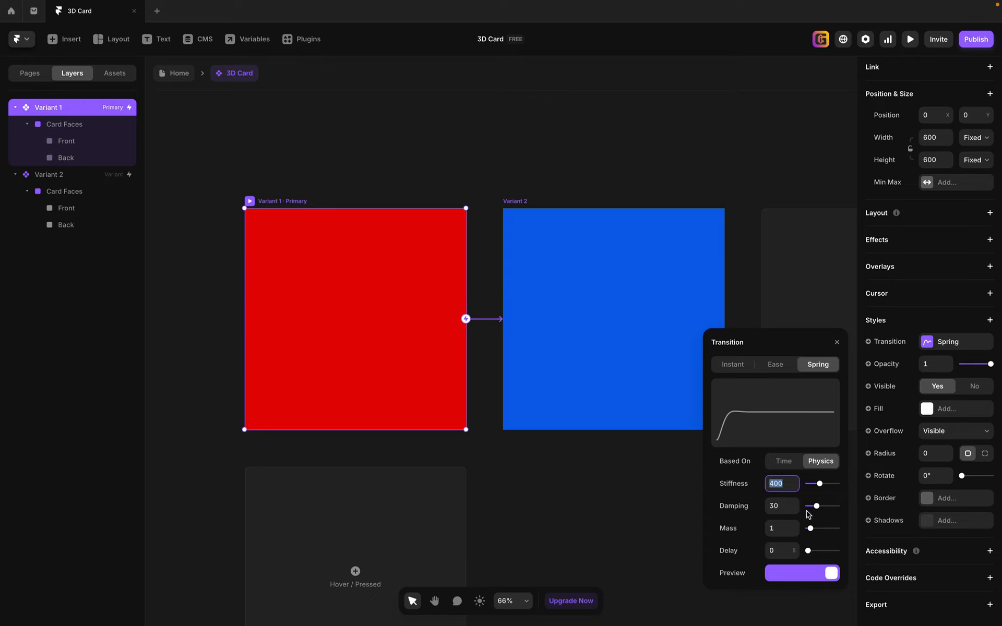
type("150")
left_click(782, 507)
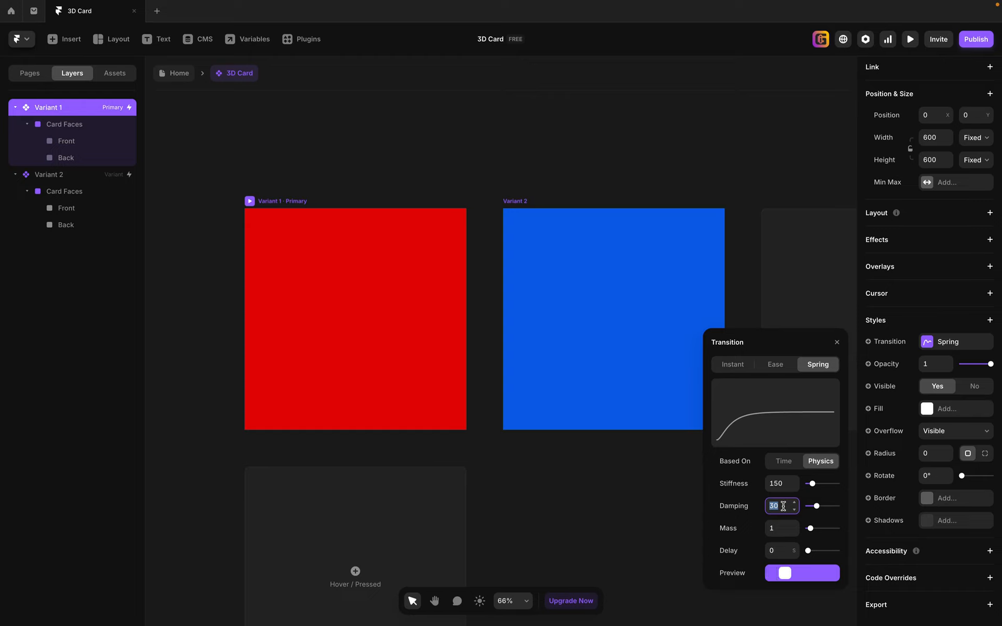
type("72")
key("Return")
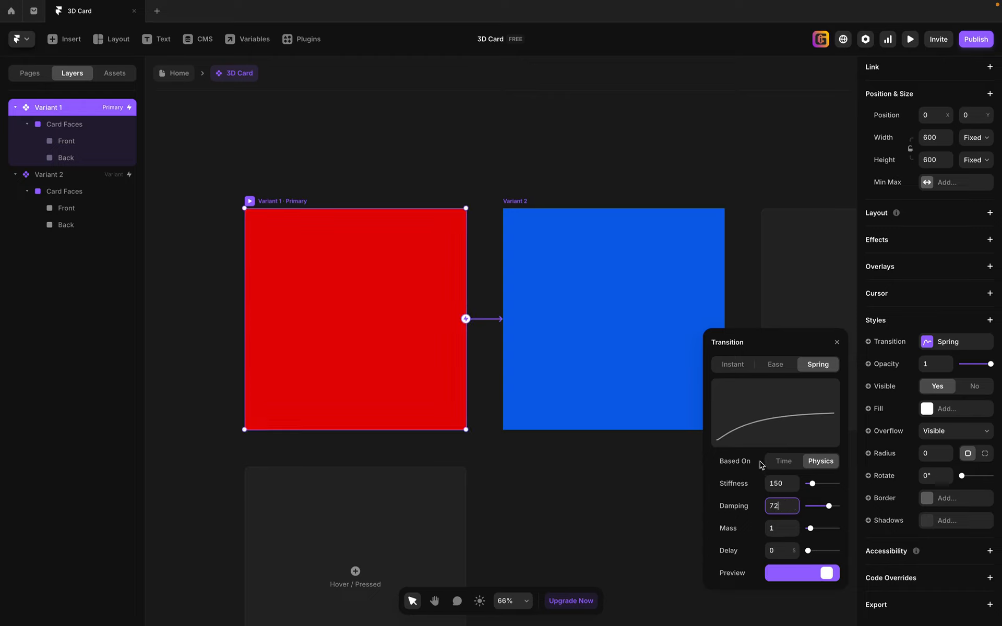
left_click(556, 450)
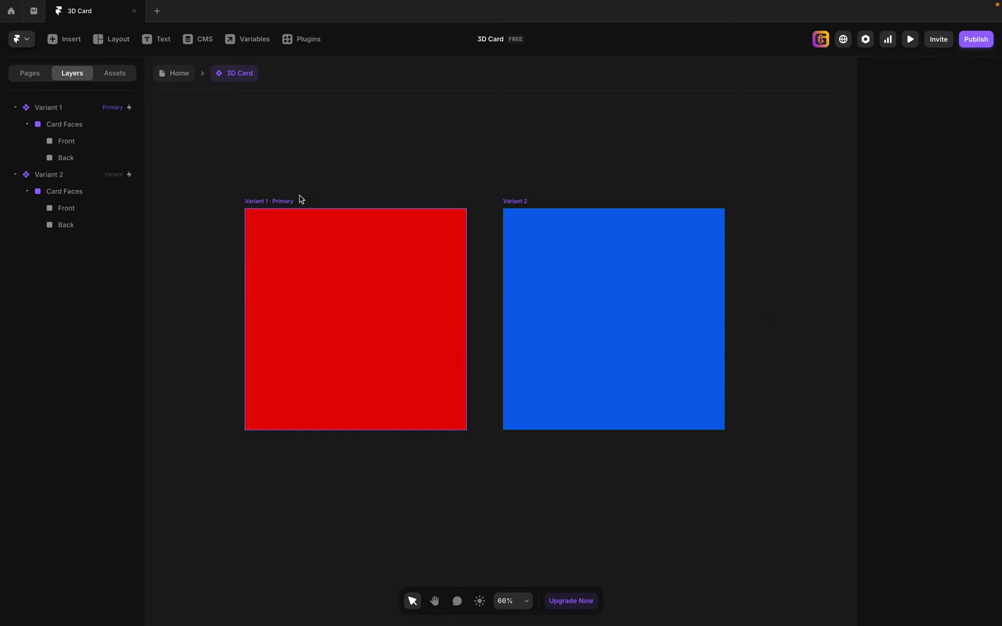
- Preview the component from Variant 1, flip the card to its back and front again, and return to the canvas
left_click(253, 207)
key("super+p")
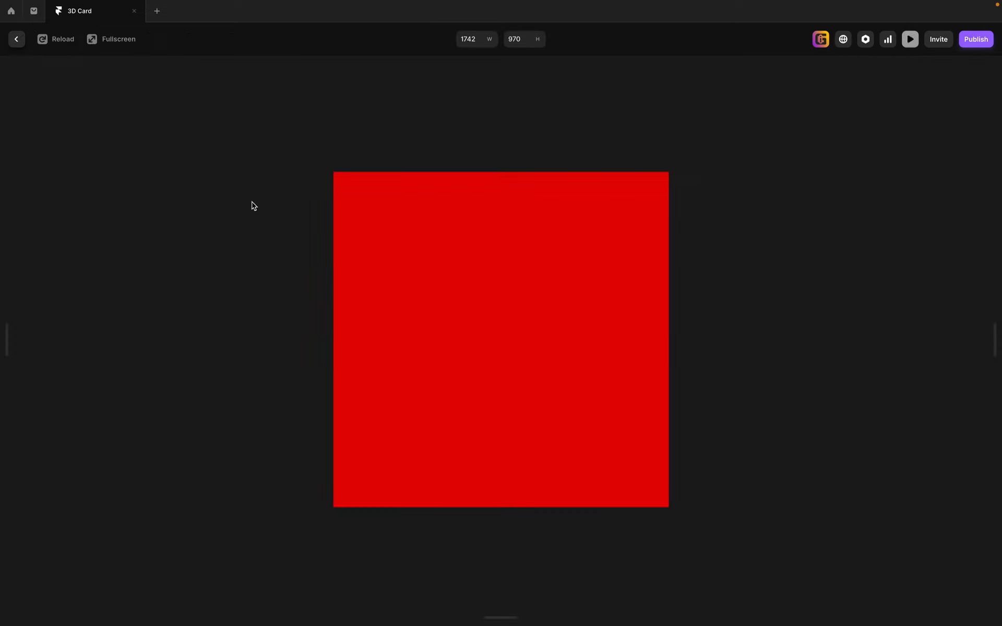
left_click(519, 343)
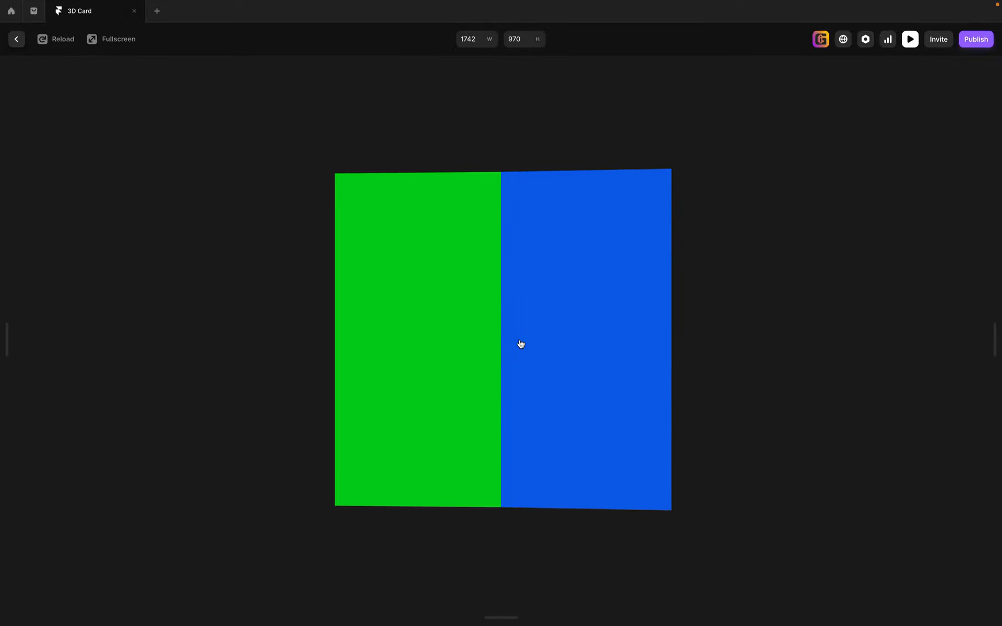
left_click(580, 363)
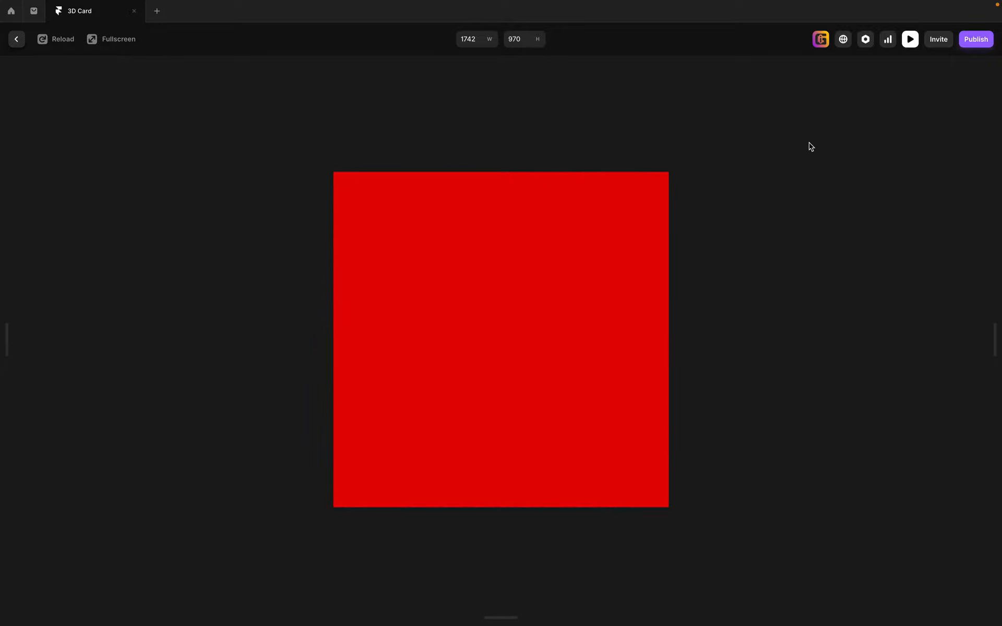
left_click(910, 39)
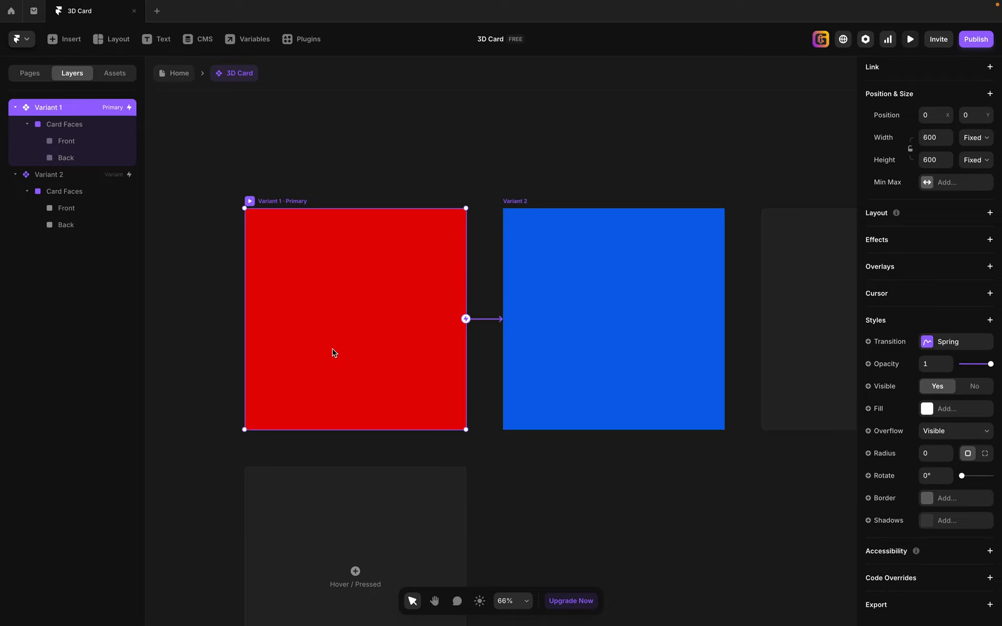
- Preview Variant 1 once more to check the card's flip animation, and close the preview
left_click(251, 203)
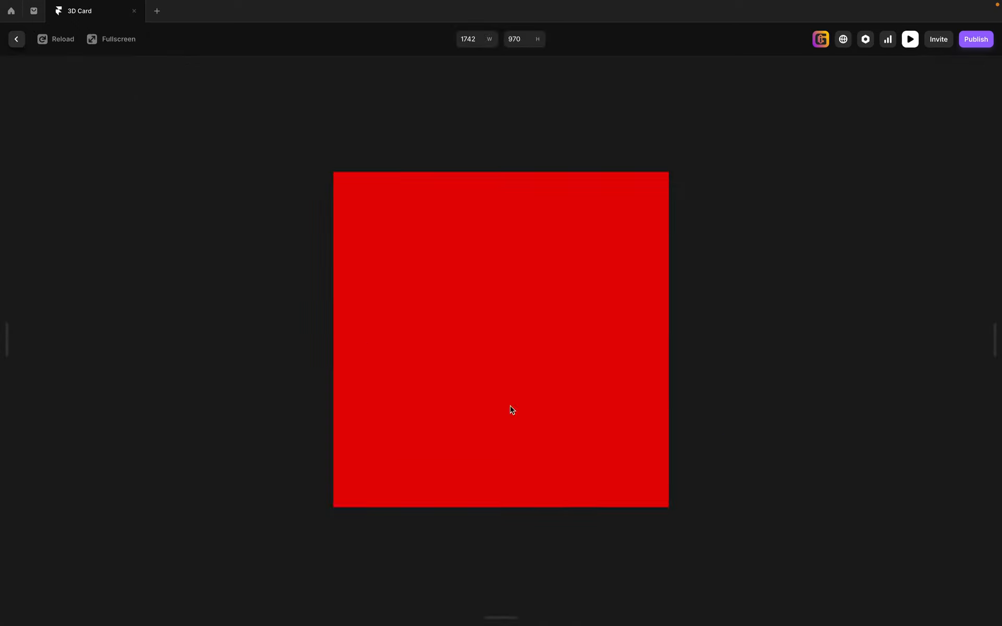
left_click(539, 371)
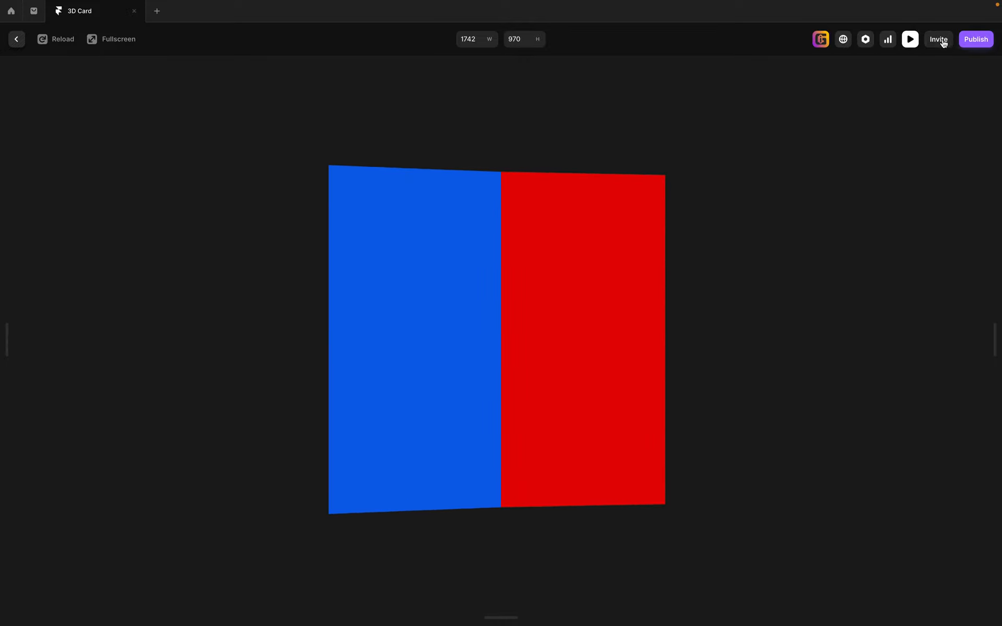
left_click(911, 40)
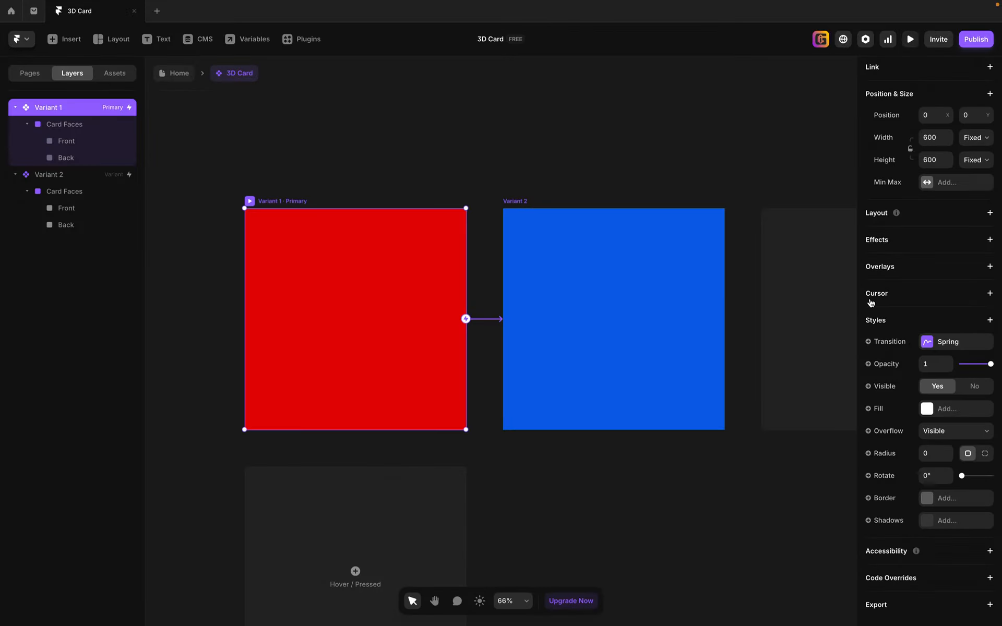